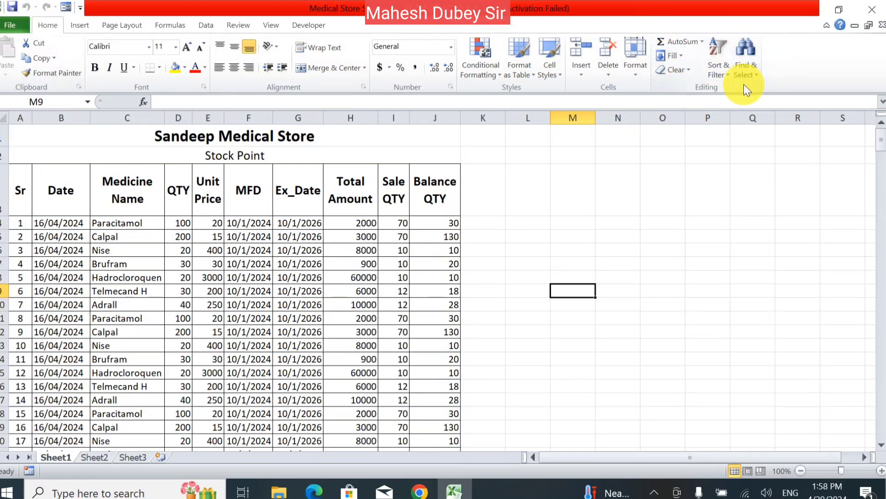
- Enter 20 in cell M3
left_click(681, 57)
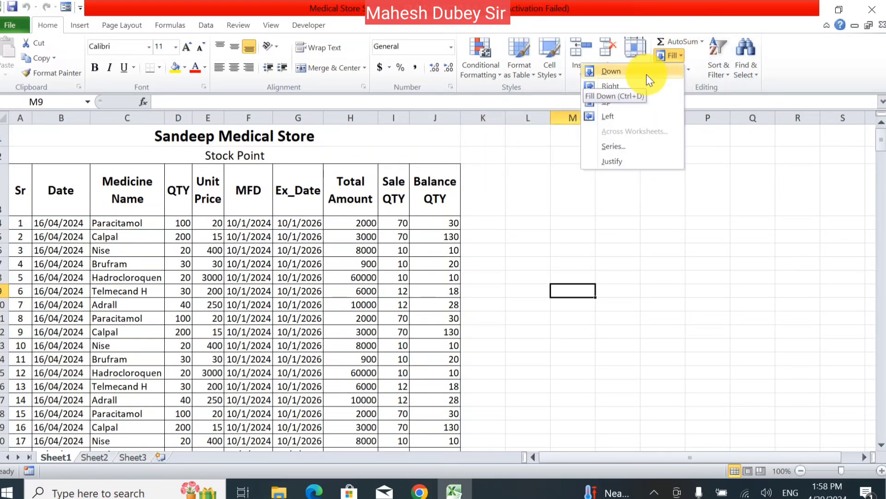
left_click(694, 252)
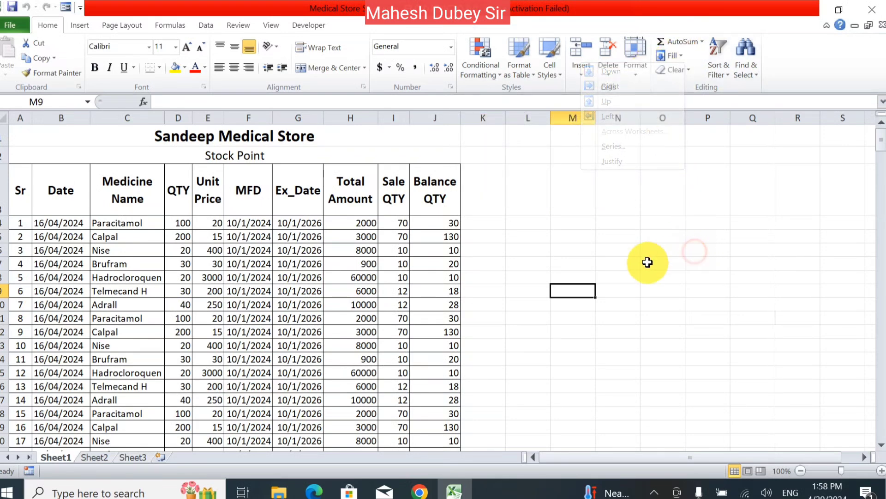
left_click(569, 179)
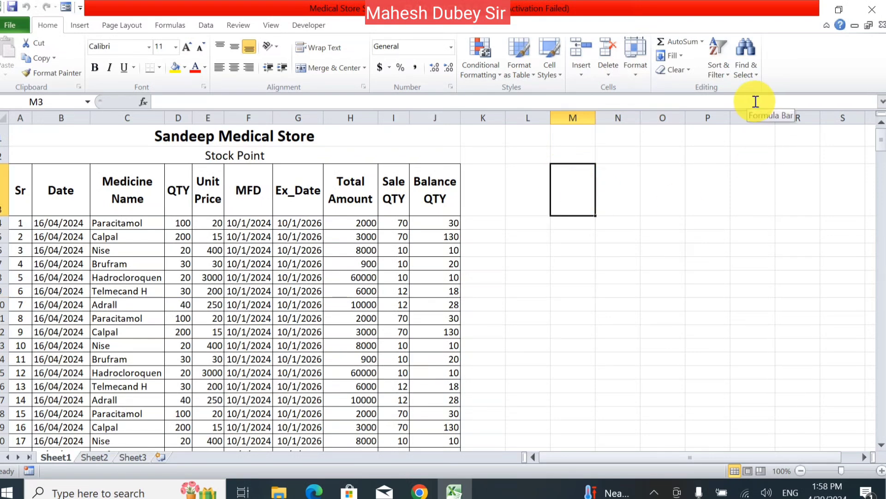
type("20")
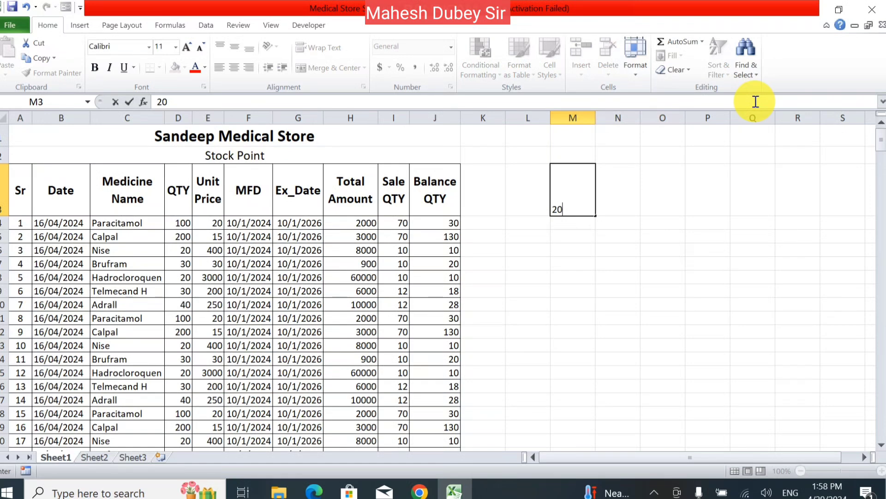
key("Return")
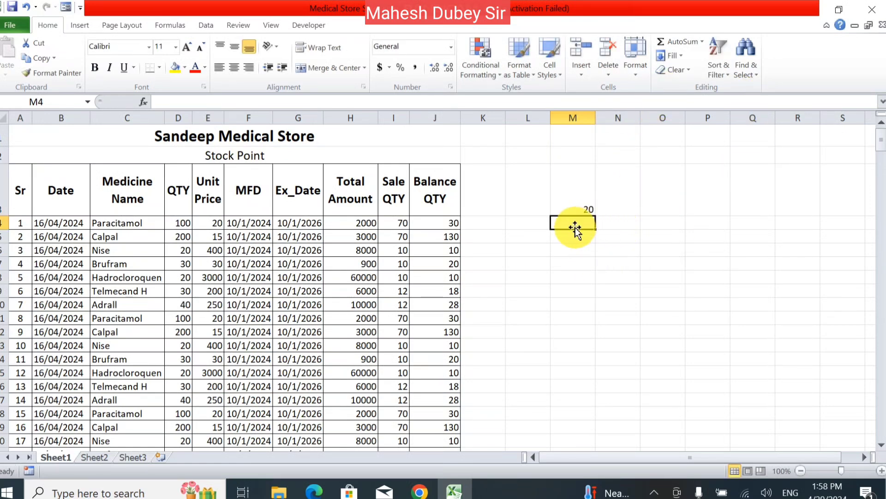
- Fill the 20 from M3 down into M4 and right into N3
left_click(677, 56)
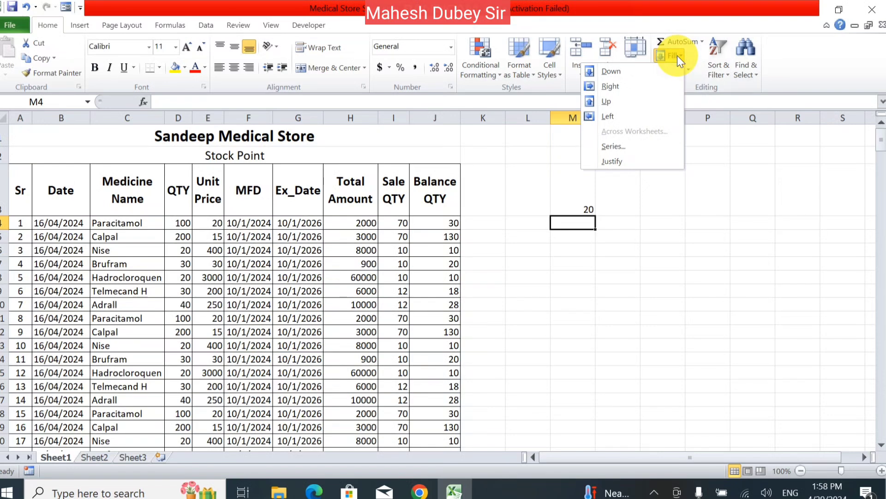
left_click(654, 72)
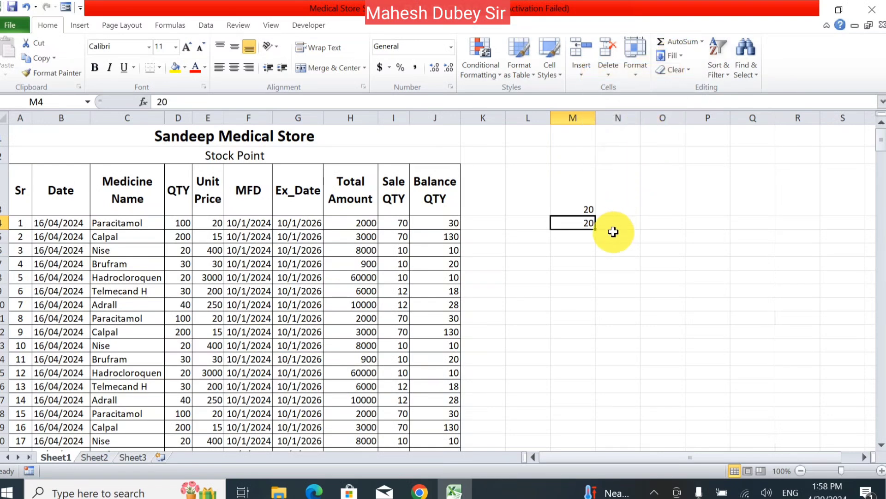
left_click(621, 203)
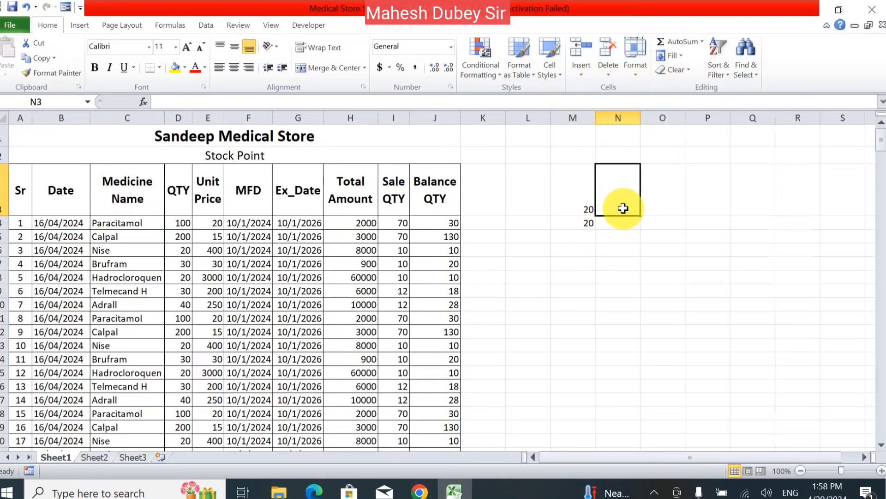
left_click(672, 55)
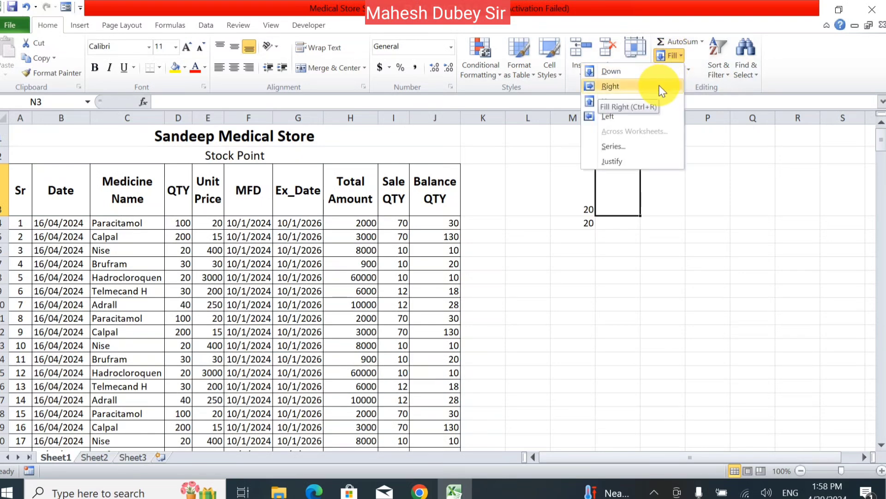
left_click(611, 87)
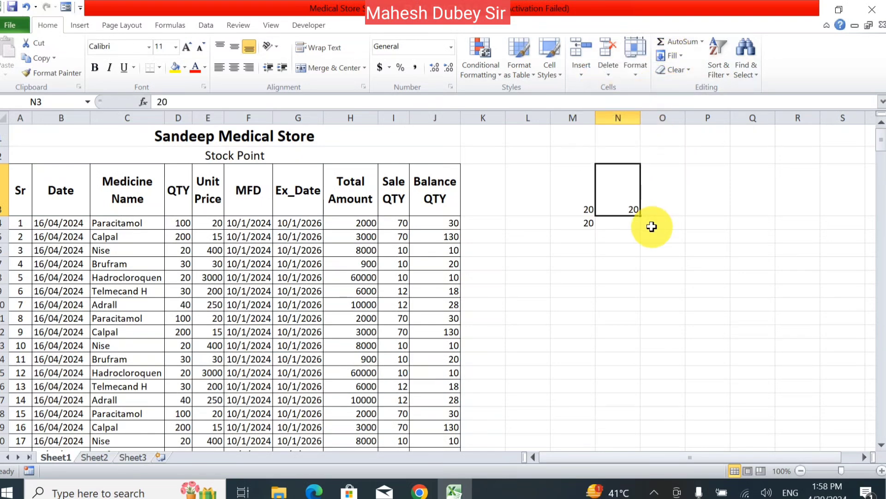
left_click(678, 56)
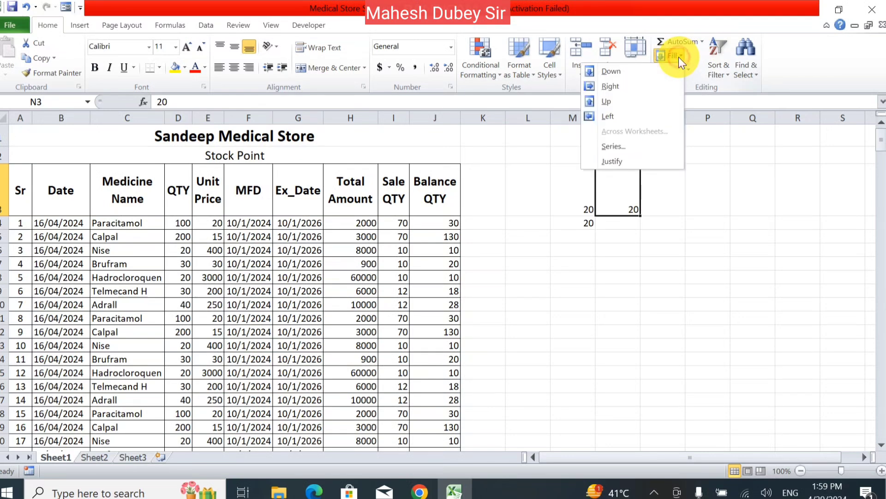
- Fill the 20 from M3 left into L3
left_click(548, 193)
left_click(548, 193)
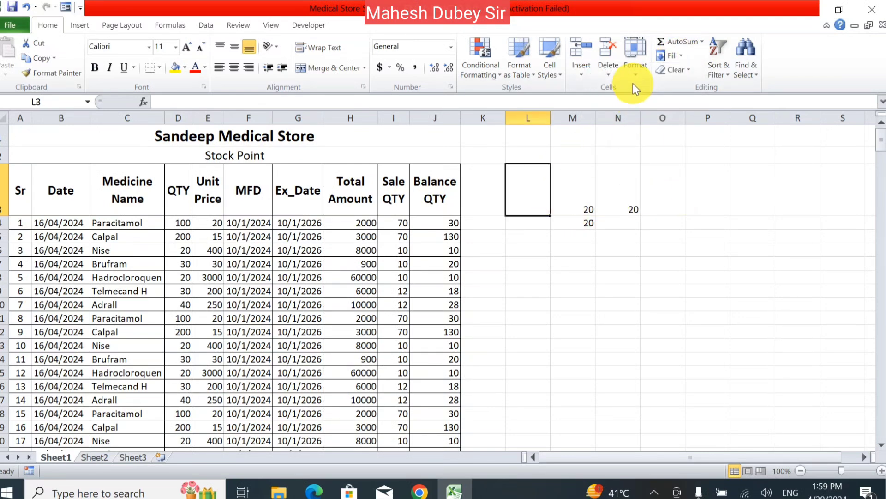
left_click(682, 57)
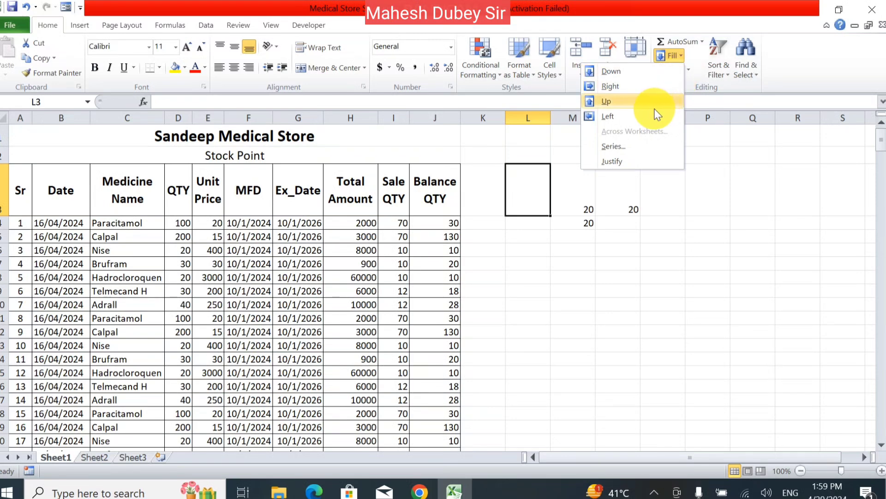
left_click(638, 117)
- Fill the 20 up into M2, then select the block of copied 20s and N3
left_click(590, 156)
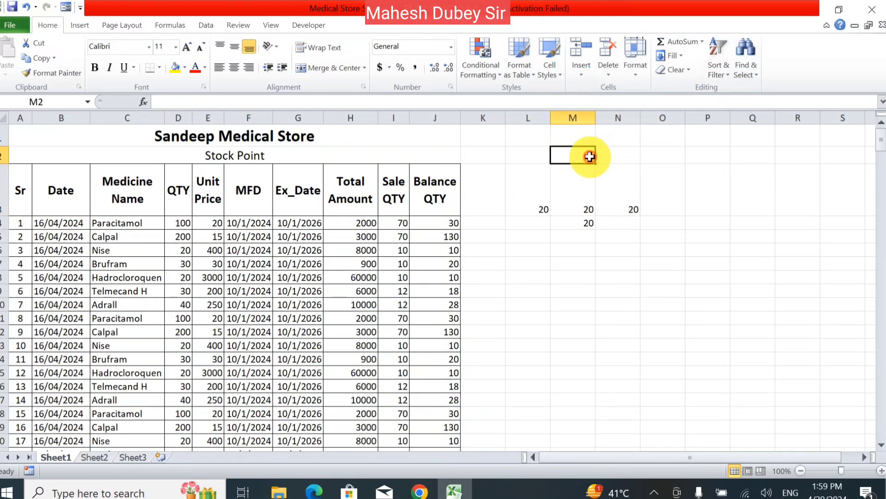
left_click(684, 67)
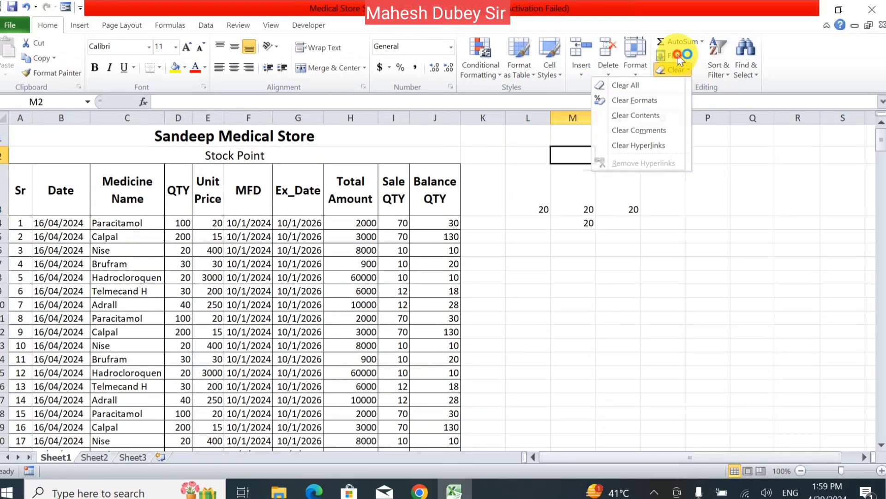
left_click(678, 56)
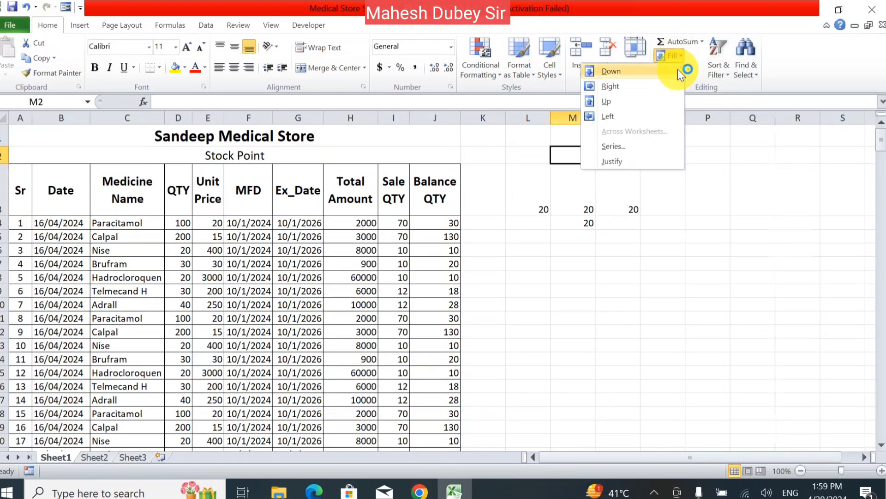
left_click(653, 102)
left_click(569, 253)
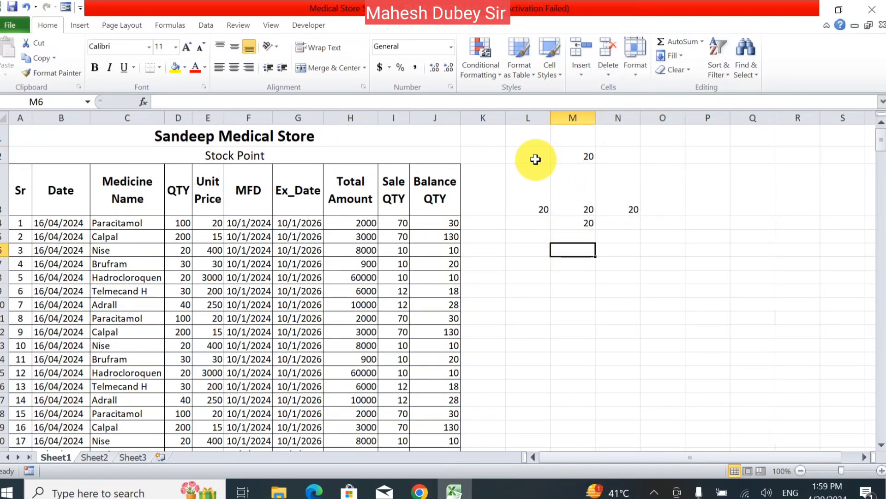
left_click_drag(536, 160, 648, 232)
left_click(633, 175)
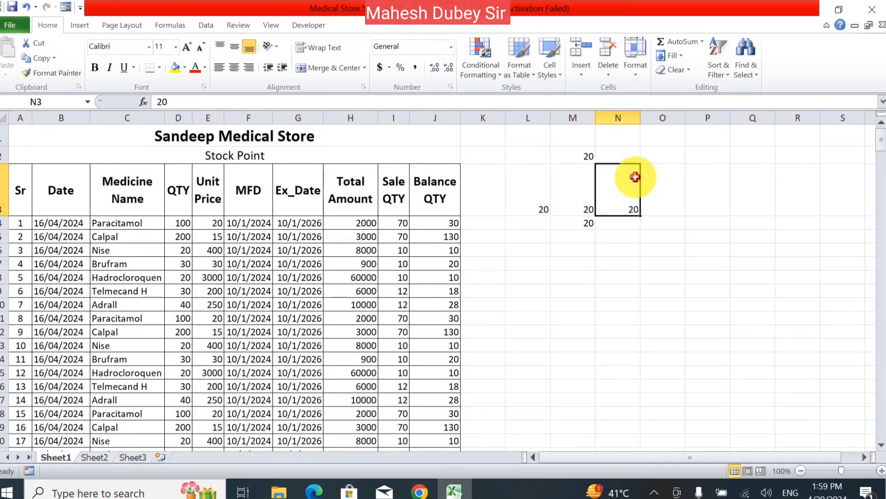
left_click(676, 56)
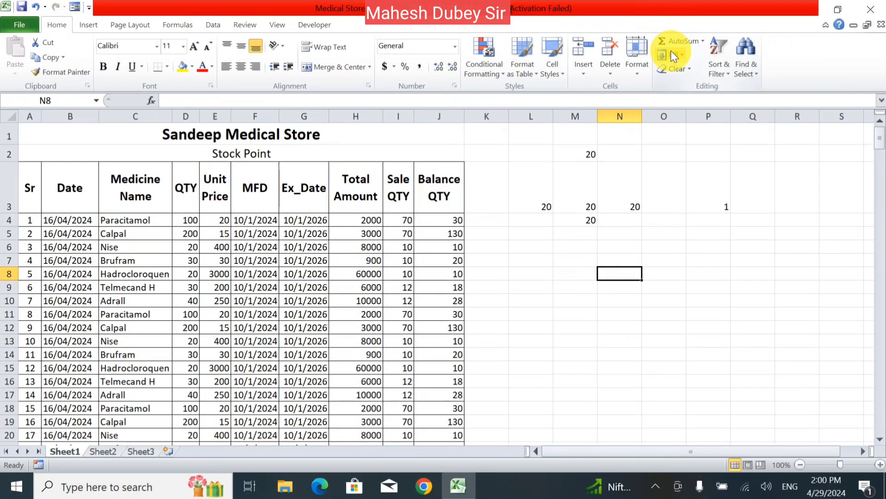
- Select P3:P18, starting from the 1 in P3
left_click(672, 56)
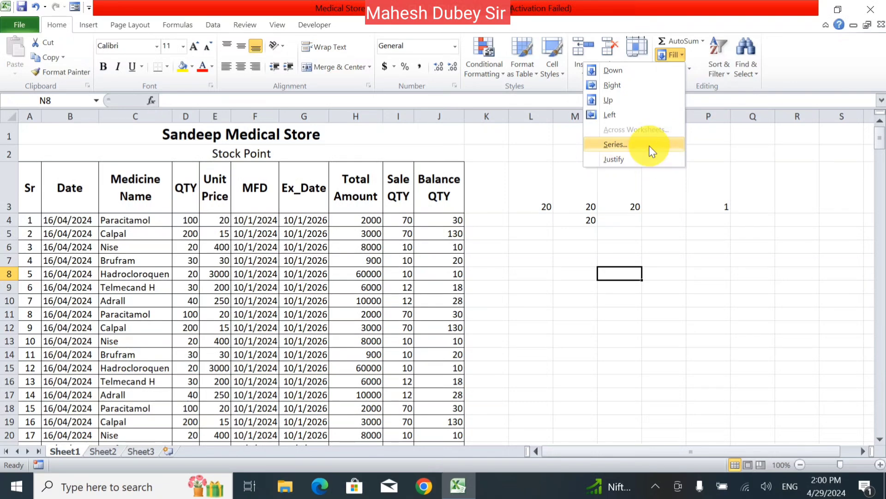
left_click(763, 331)
left_click(715, 200)
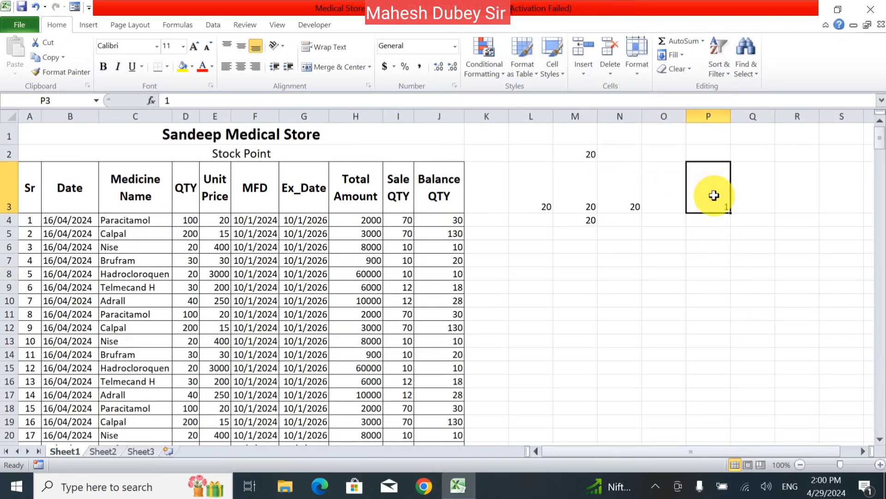
left_click_drag(713, 196, 718, 425)
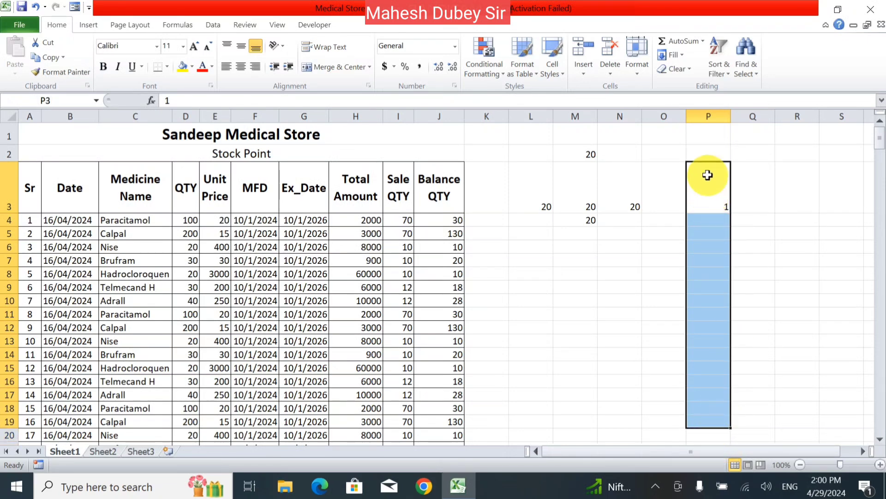
- On Sheet2, enter 1 in cell C2
left_click(111, 451)
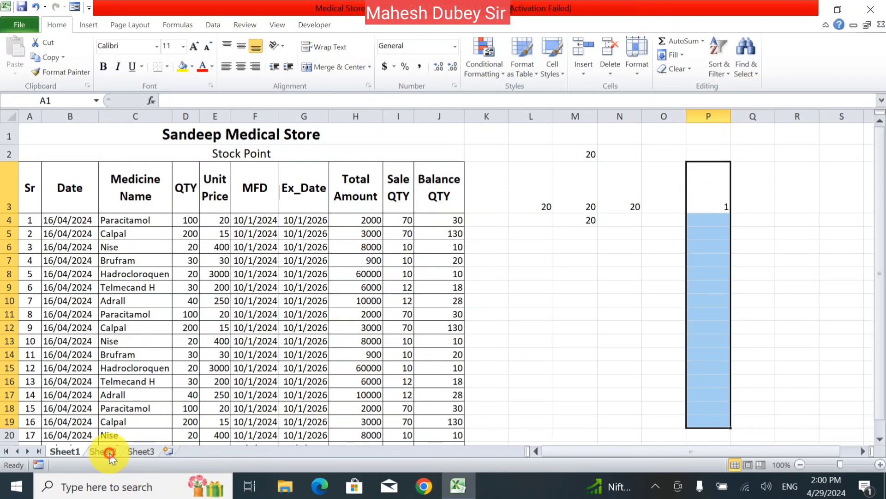
left_click(132, 140)
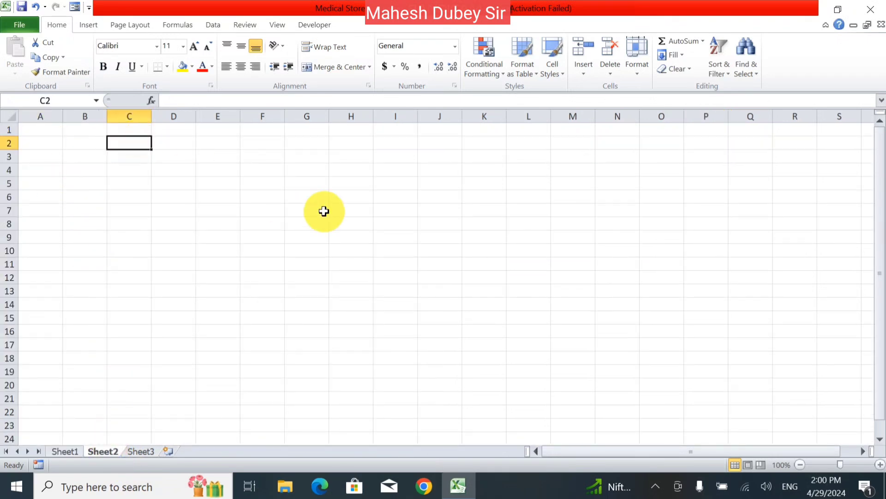
type("1")
left_click(324, 211)
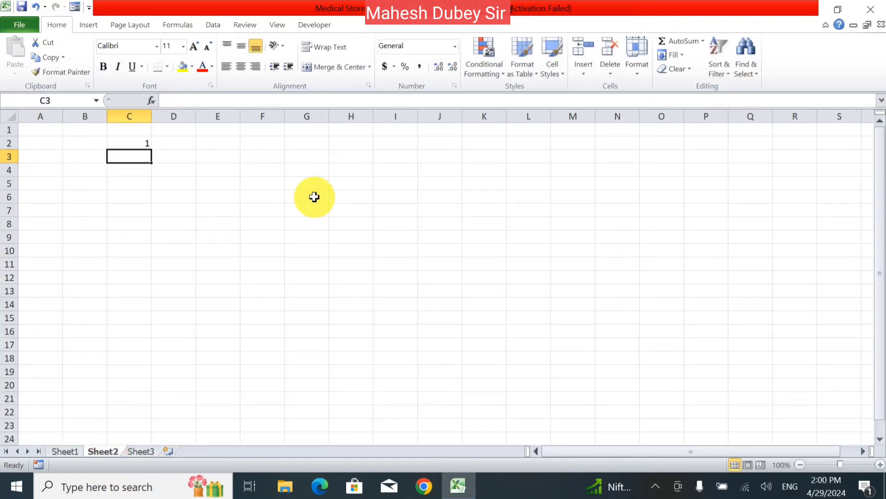
- Fill column C as a series with stop value 10, numbering C2:C11 from 1 to 10
left_click_drag(139, 147, 134, 397)
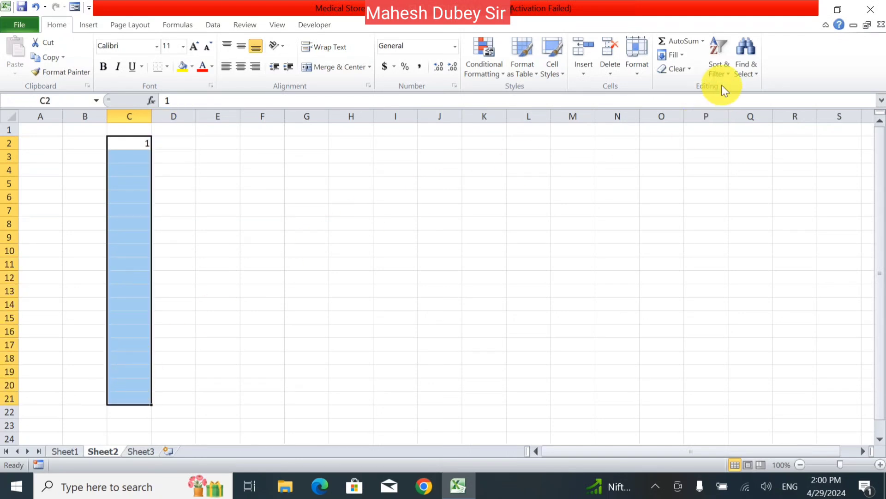
left_click(680, 56)
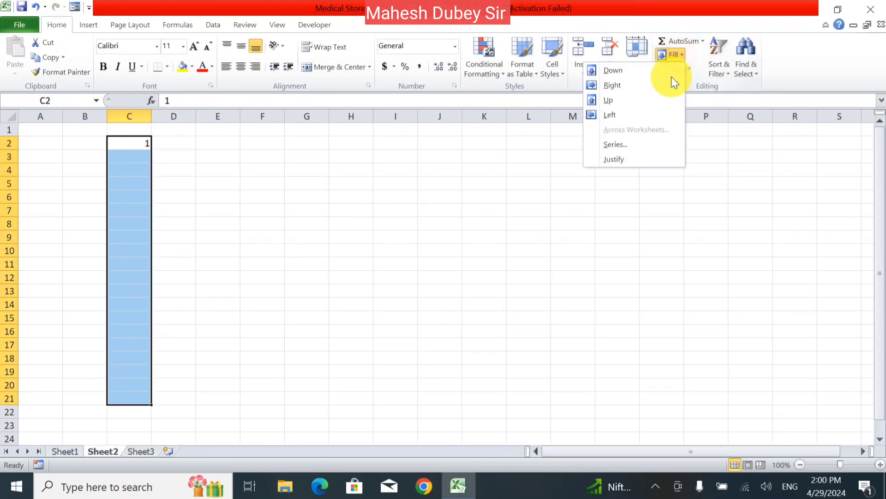
left_click(638, 144)
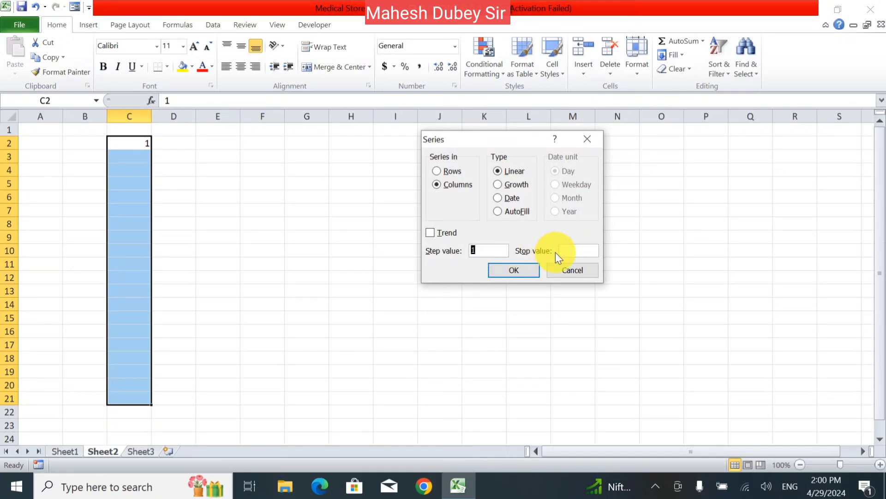
left_click(575, 250)
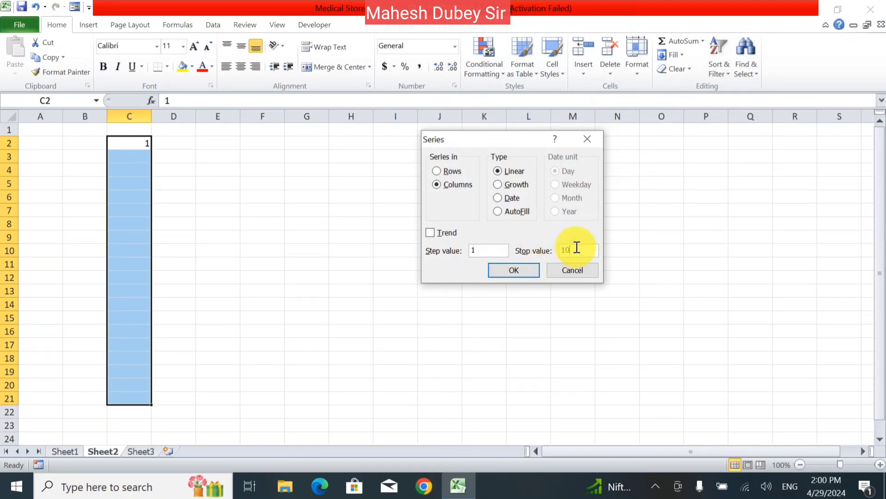
type("10")
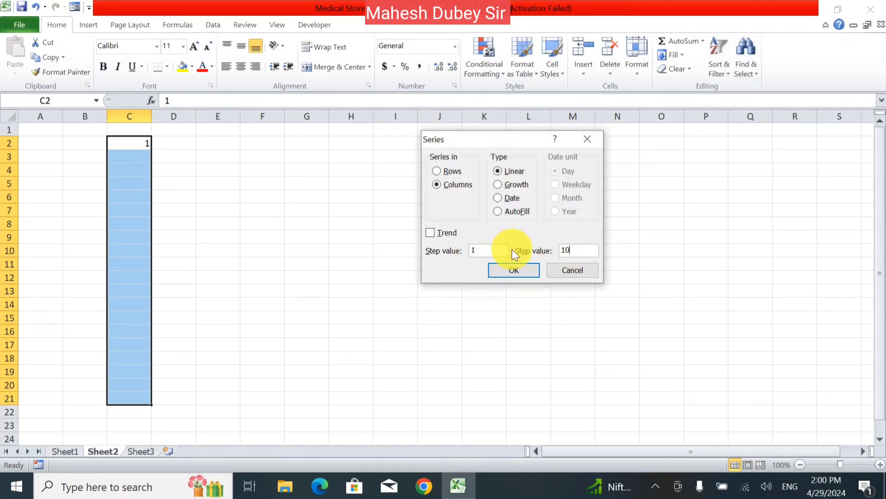
left_click(515, 270)
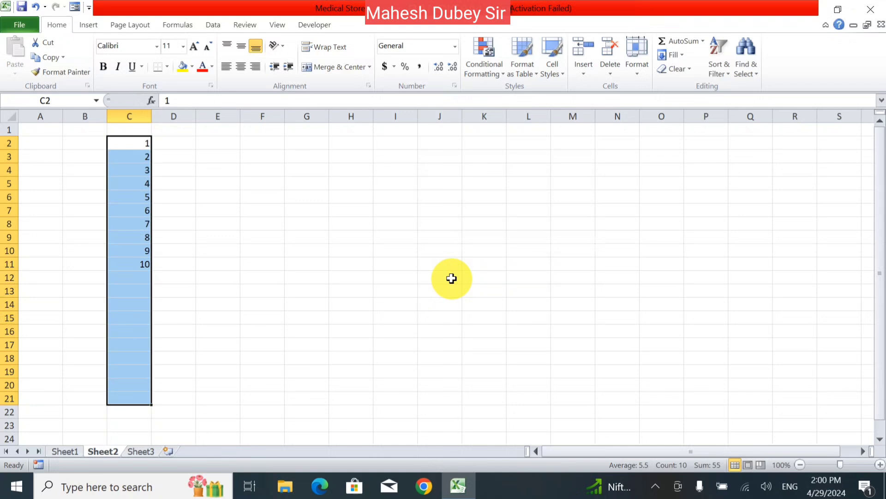
left_click(196, 249)
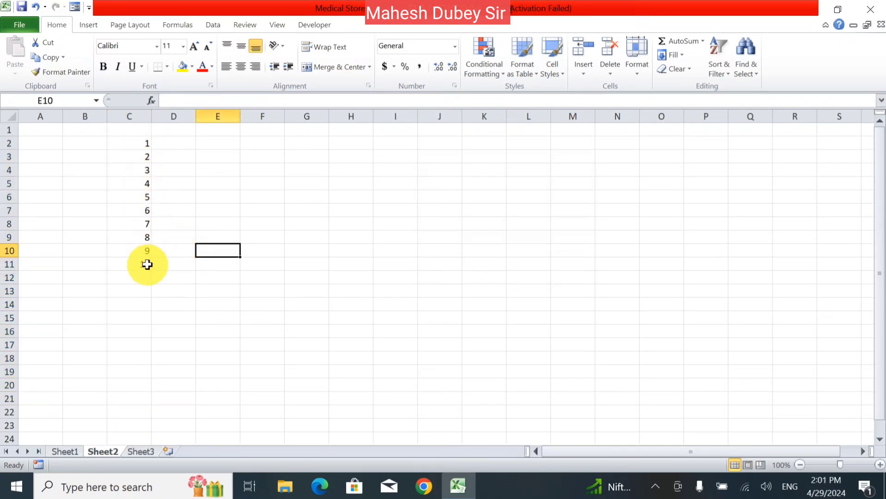
- Fill C2:C23 as a linear column series with stop value 20, counting 1 to 20
left_click_drag(127, 142, 141, 235)
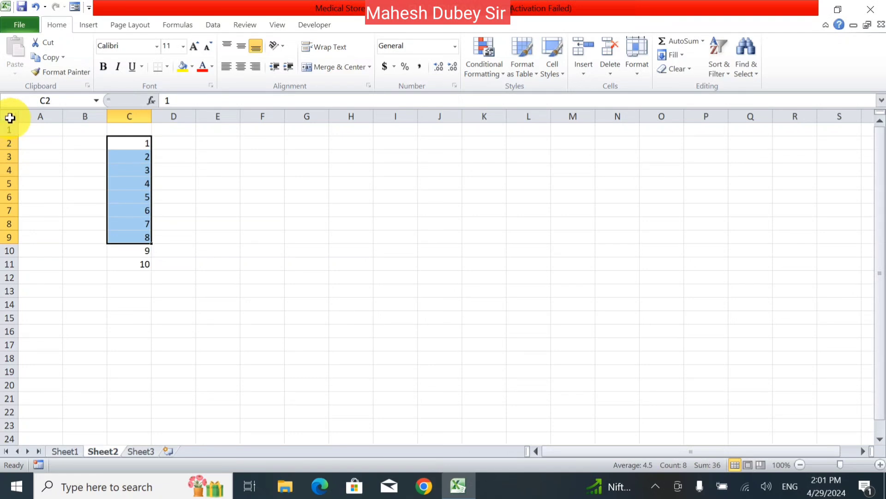
left_click_drag(138, 143, 120, 420)
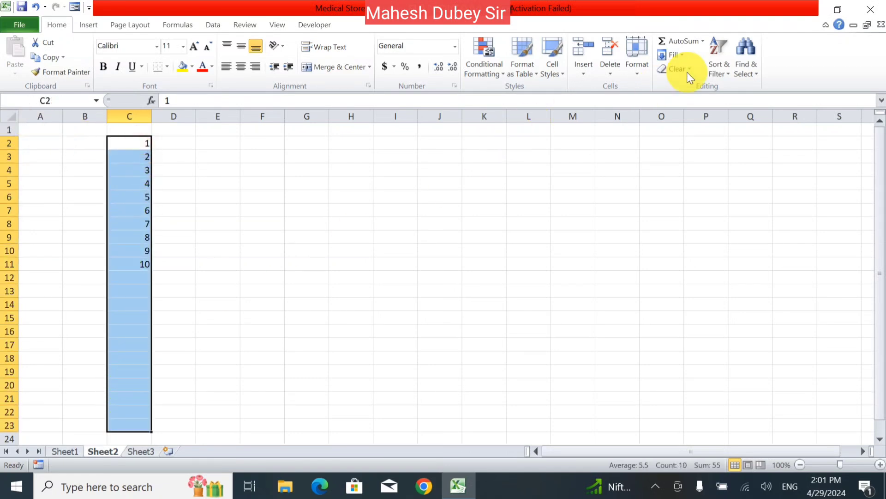
left_click(688, 55)
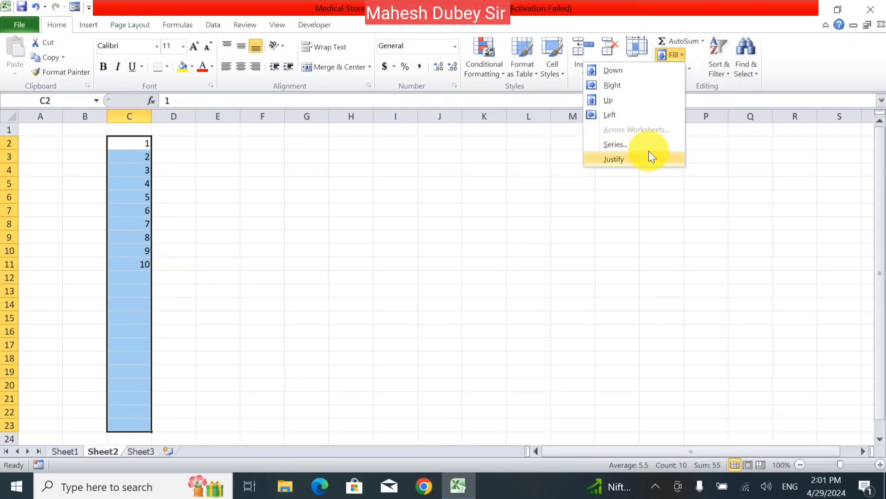
left_click(649, 151)
left_click(489, 250)
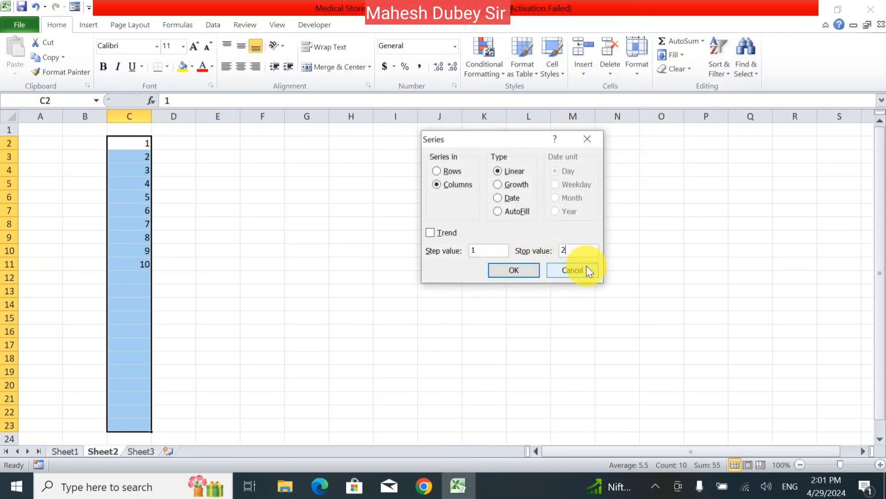
key("Return")
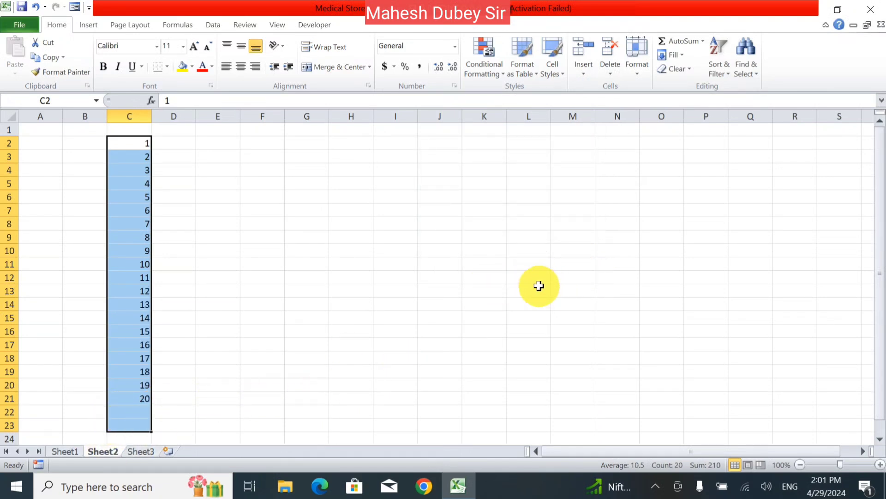
- Reopen the Series dialog, choose Rows, cancel it, and select D4:K4
left_click(685, 54)
left_click(643, 149)
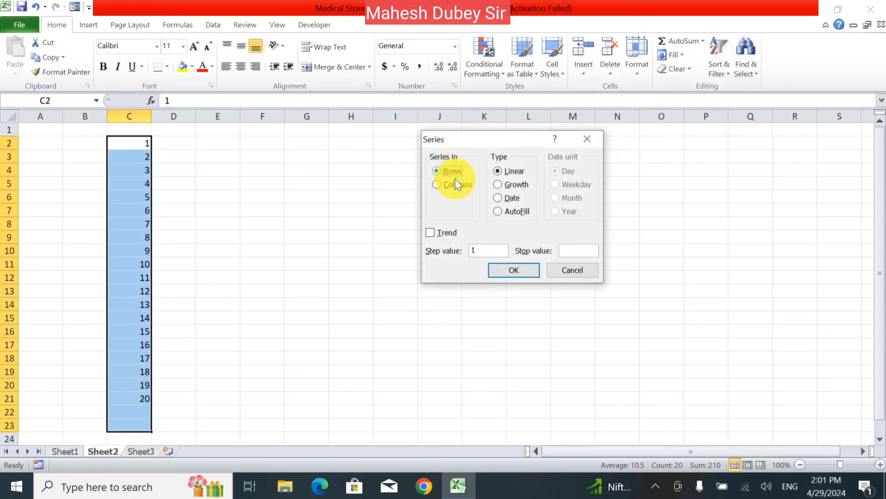
left_click(491, 249)
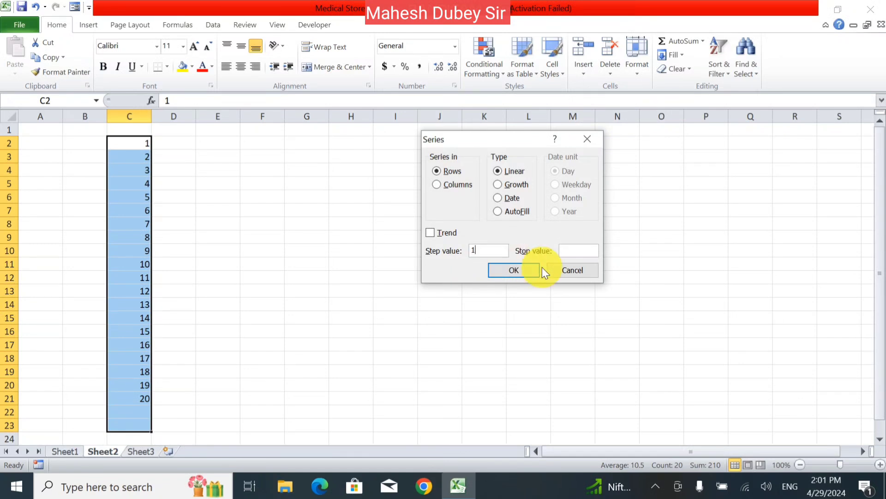
left_click(575, 269)
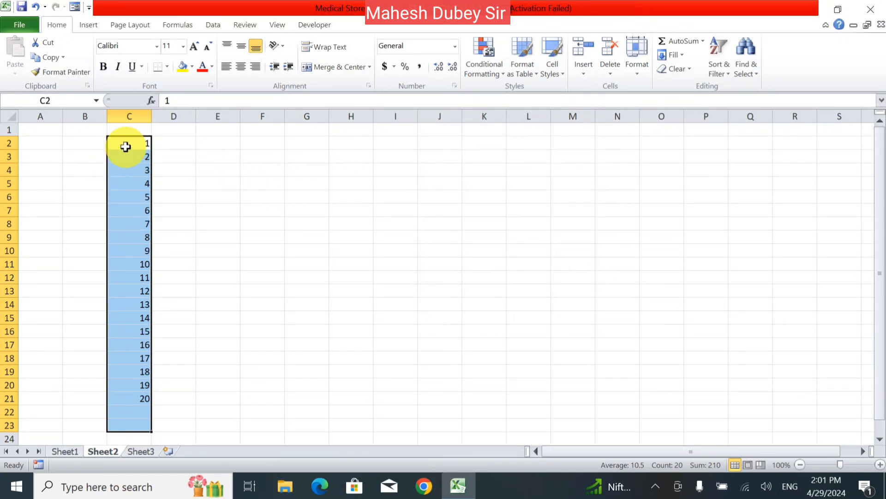
left_click_drag(180, 168, 499, 173)
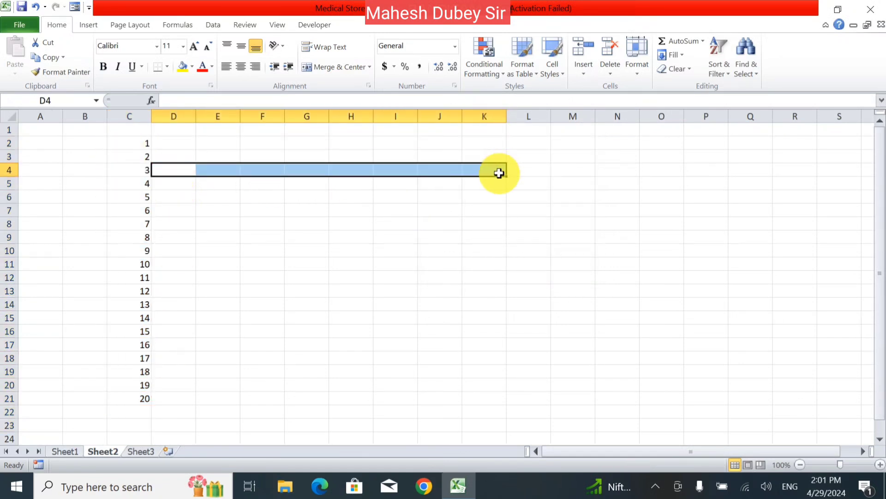
- Enter 1 in D4 and fill D4:J4 as a row series with stop value 10
left_click(173, 173)
type("1")
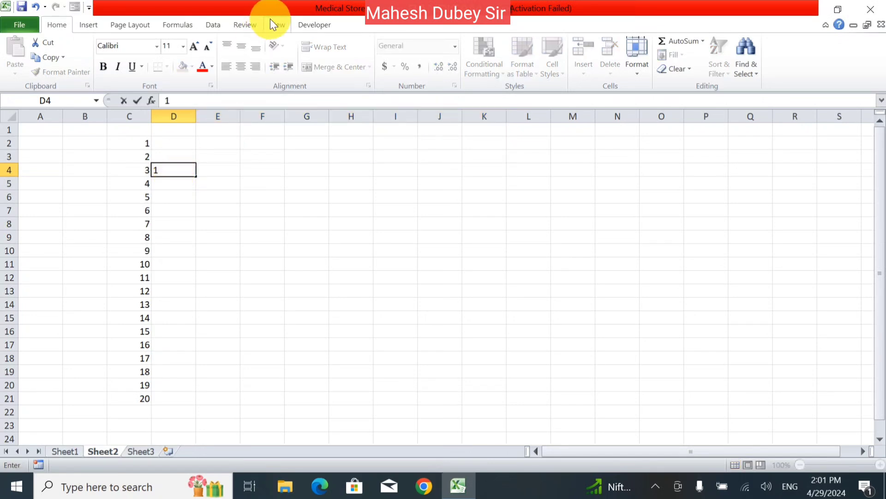
left_click(265, 317)
left_click_drag(192, 172, 453, 169)
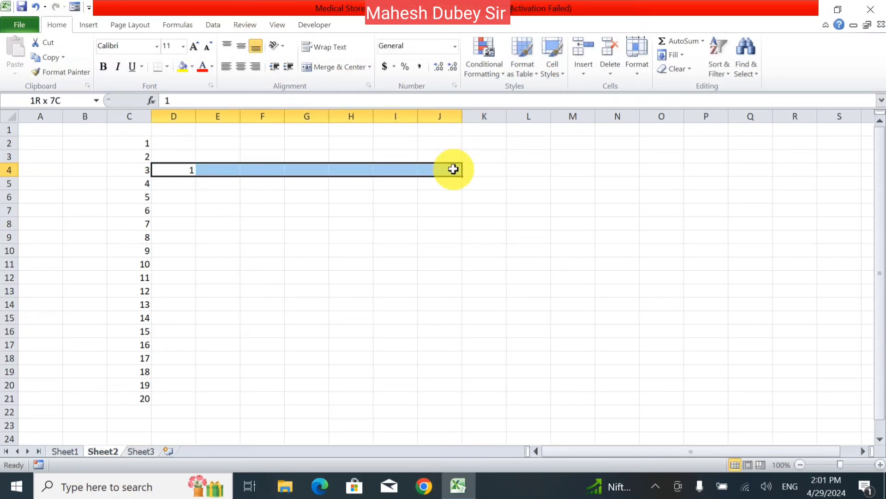
left_click(678, 55)
left_click(641, 145)
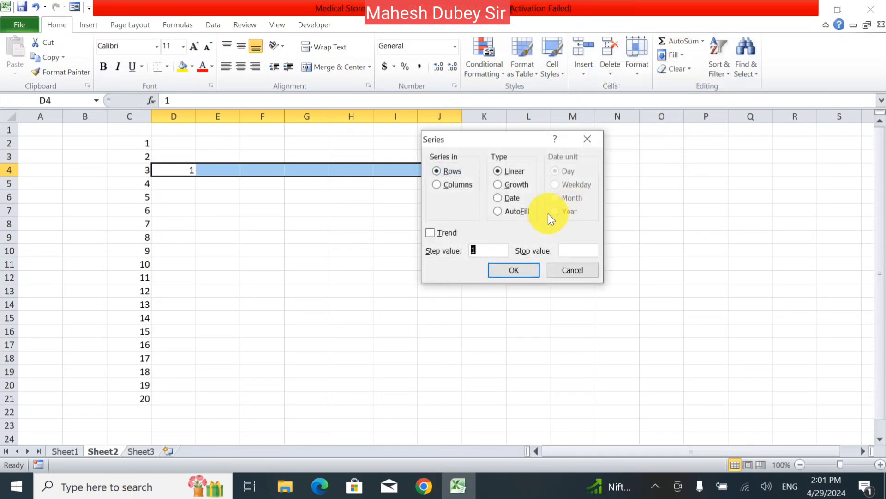
left_click(576, 250)
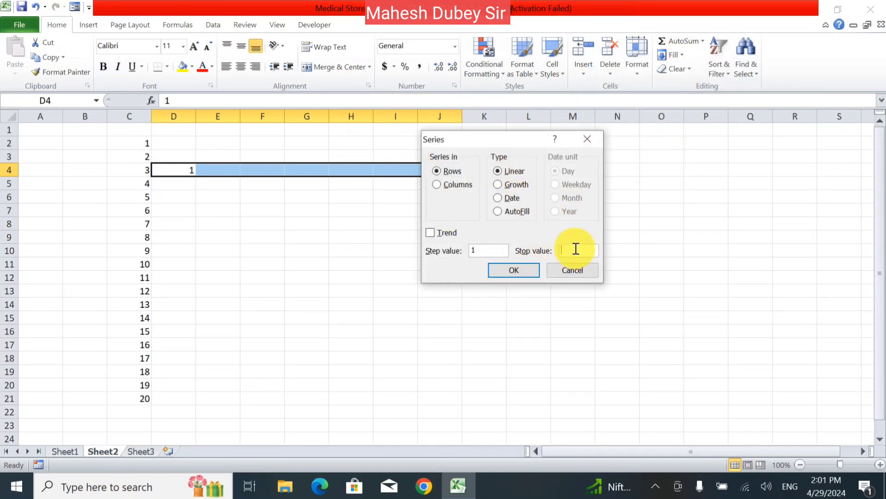
type("10")
key("Return")
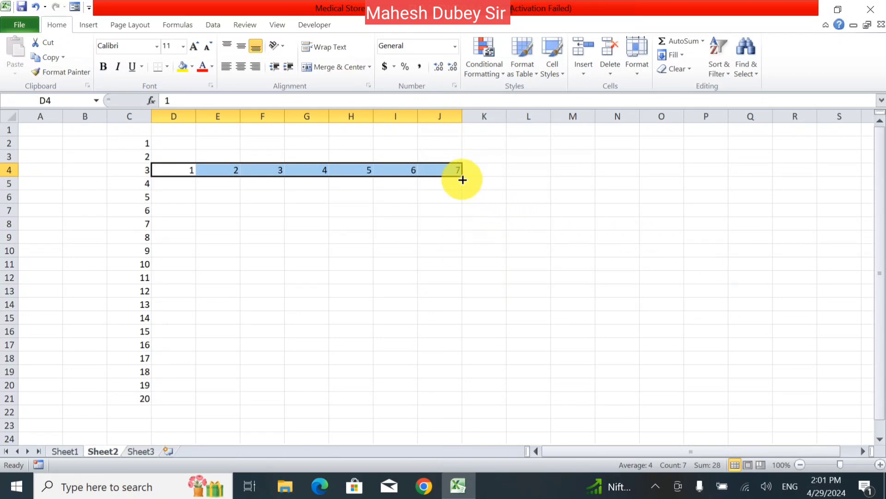
- Extend the row count with the fill handle so it reaches 10 in M4
left_click_drag(462, 178, 562, 192)
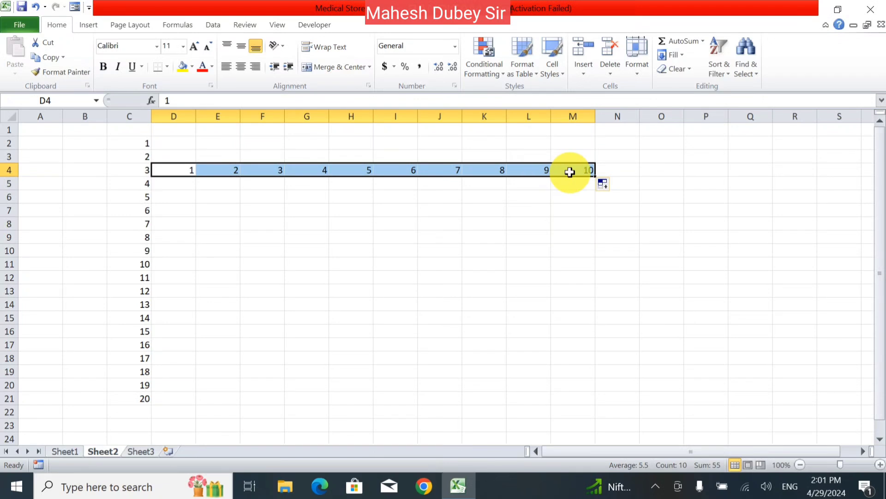
left_click(536, 220)
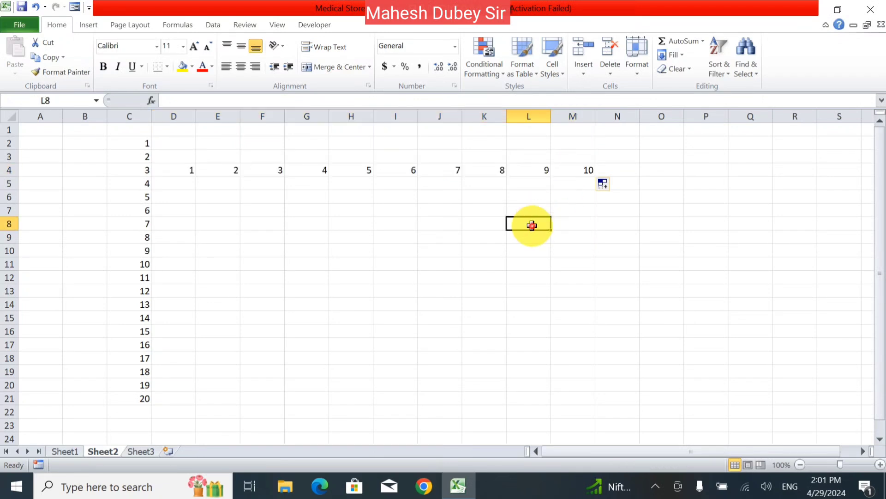
left_click(573, 168)
left_click(672, 55)
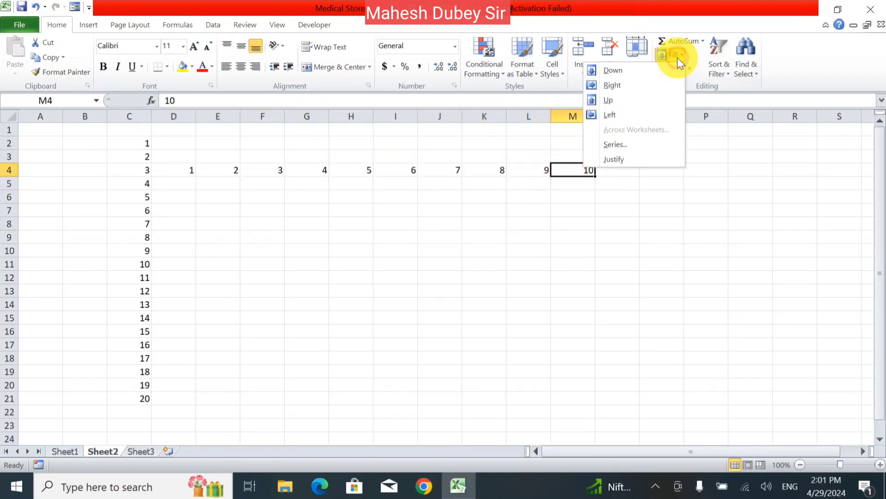
left_click(643, 152)
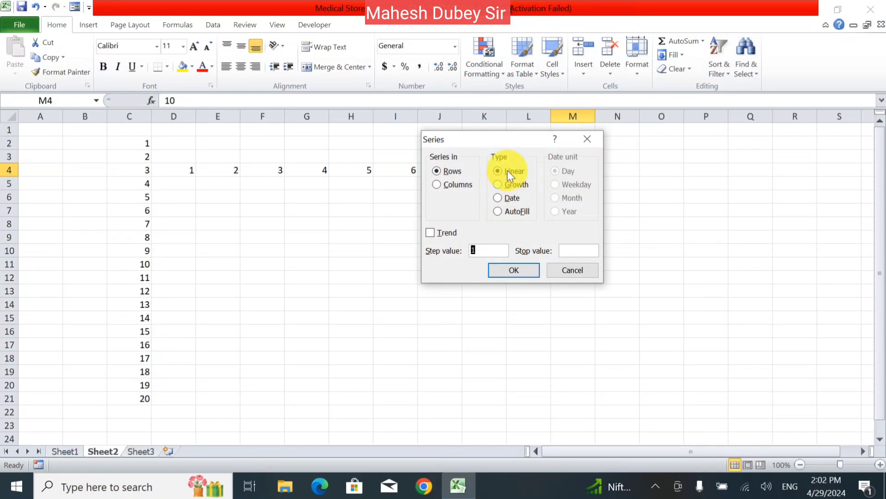
left_click(511, 184)
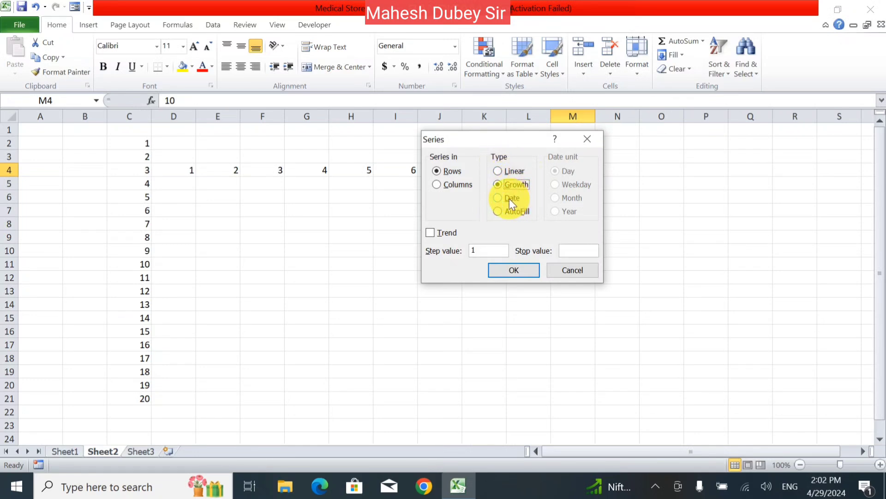
left_click(509, 198)
left_click(513, 210)
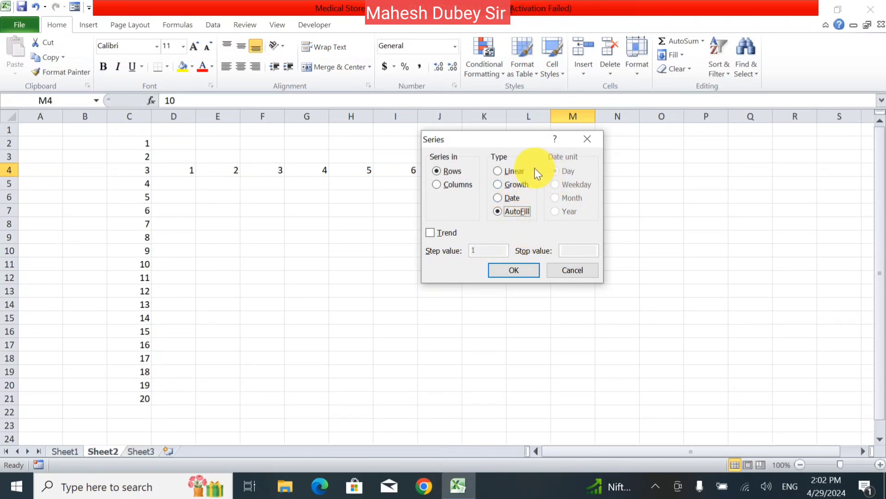
left_click(513, 198)
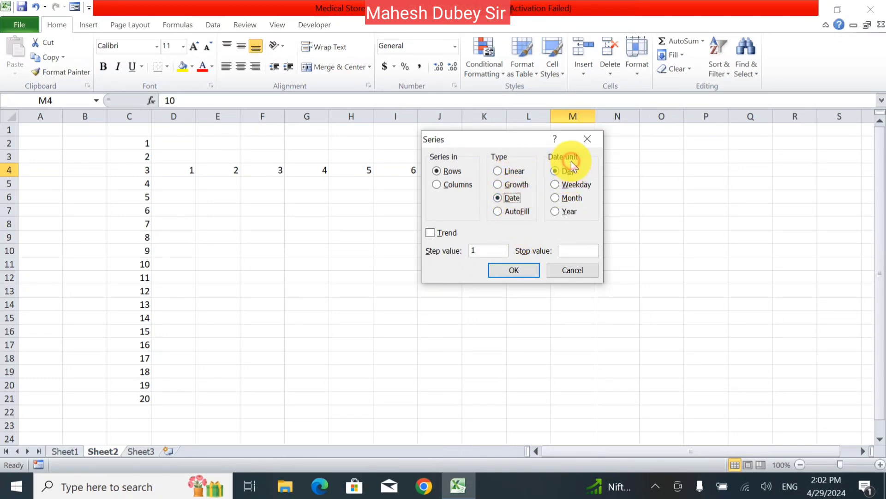
left_click(565, 172)
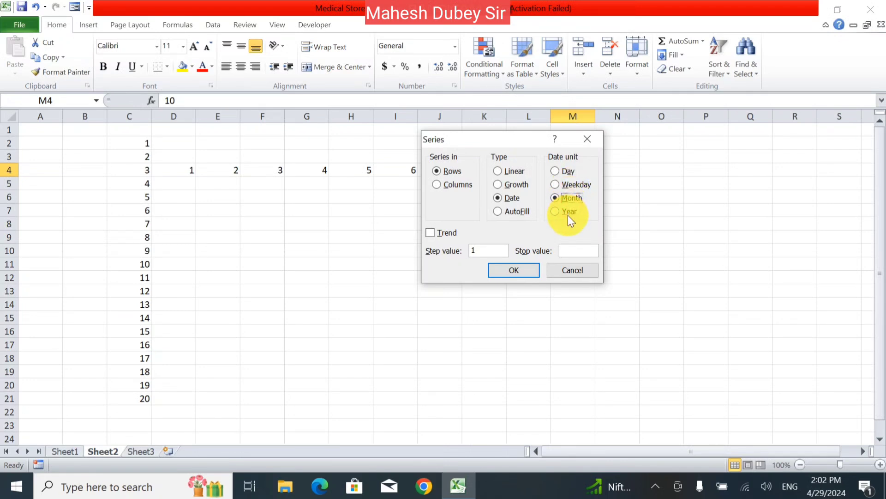
left_click(563, 199)
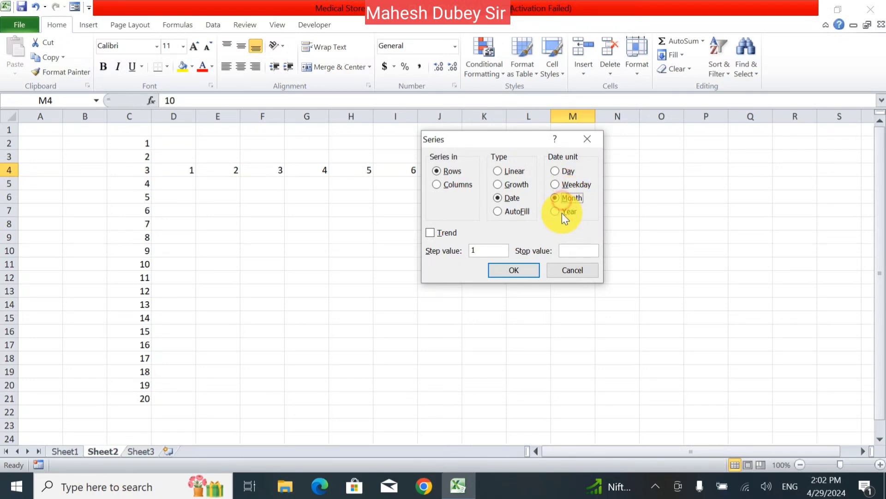
left_click(530, 270)
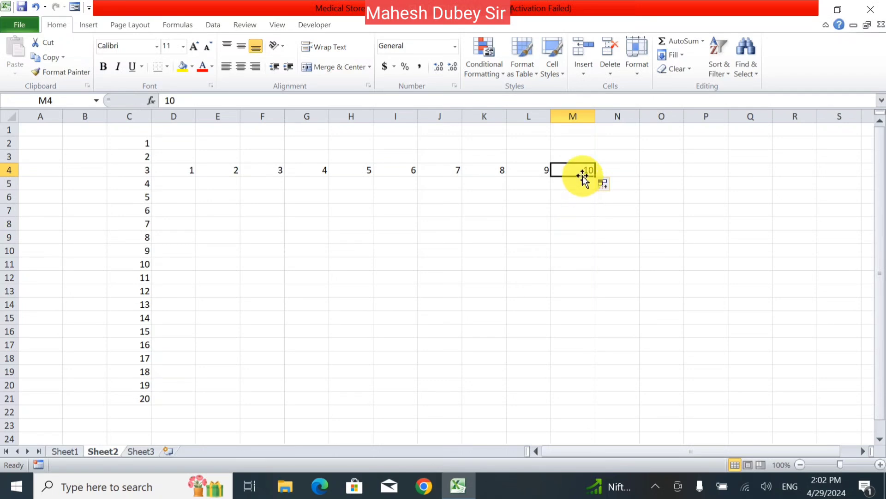
- Drag the 1 in M7 down to M23 and convert it to a 1-17 Fill Series
left_click(574, 255)
left_click(581, 169)
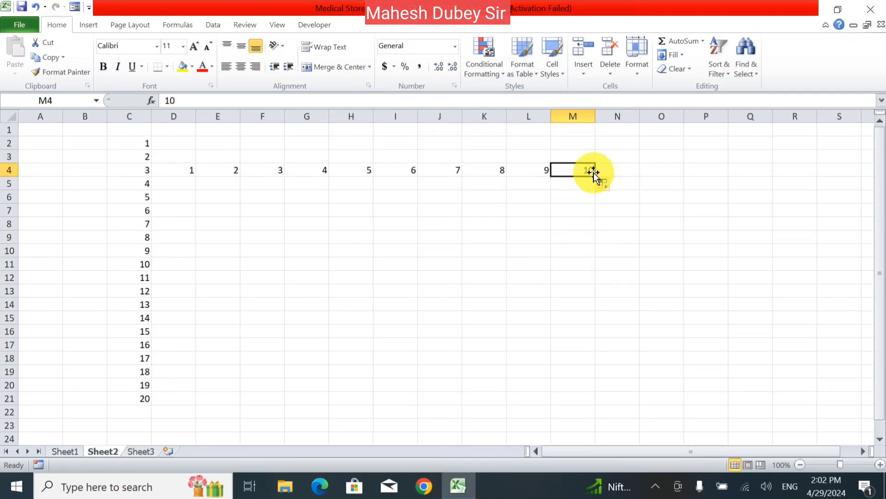
left_click(564, 207)
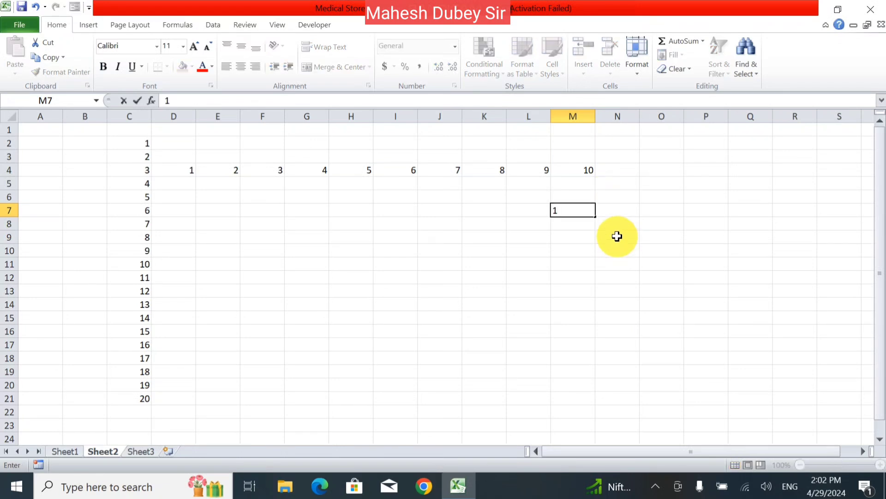
left_click_drag(595, 217, 612, 432)
left_click(609, 430)
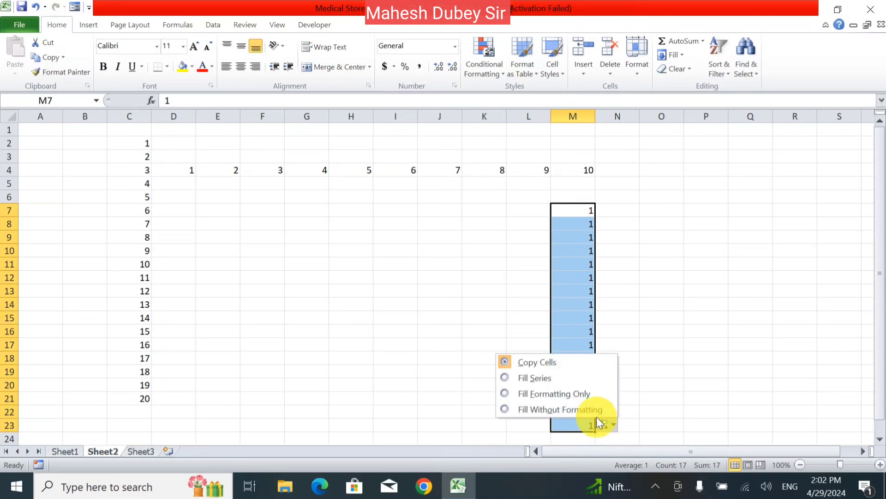
left_click(561, 381)
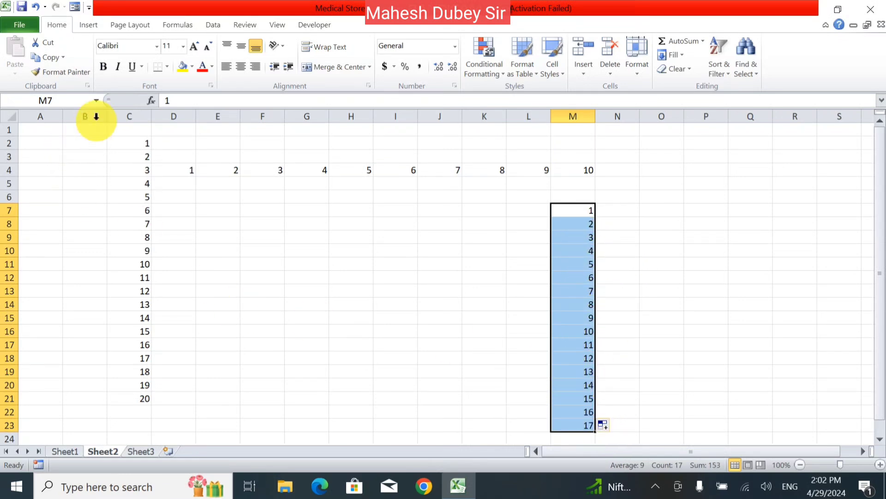
- Select columns B through N and delete all their values
left_click_drag(93, 119, 611, 253)
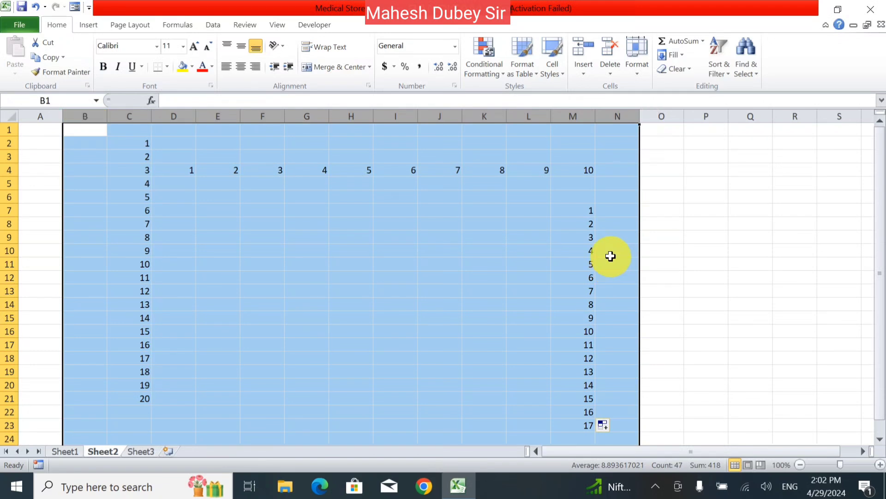
key("Delete")
left_click(600, 248)
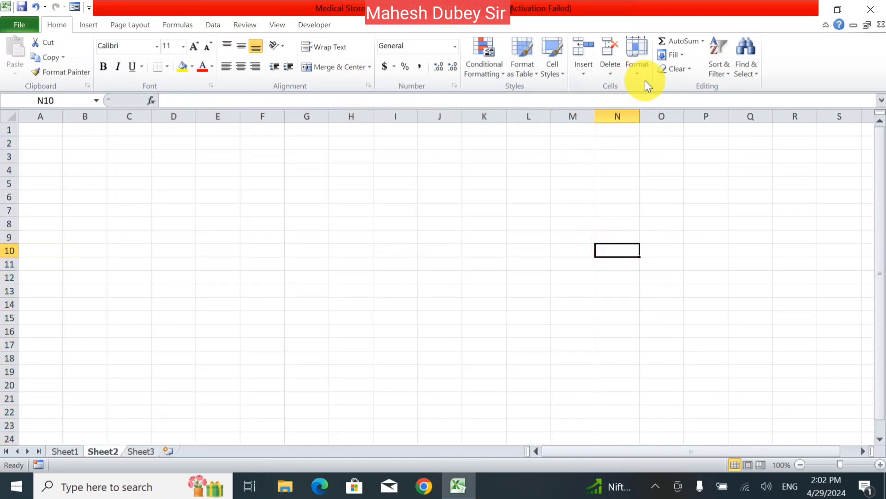
- Type sample text into C4 and a long string of random letters into C5
left_click(679, 54)
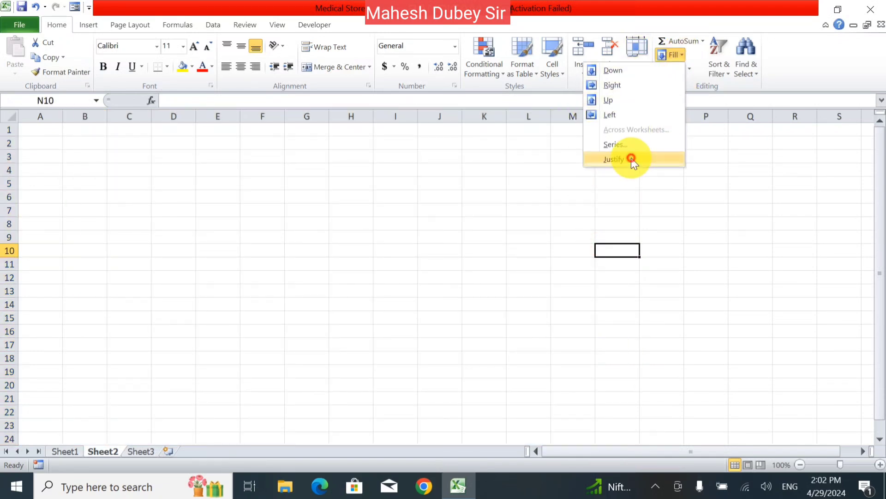
left_click(616, 158)
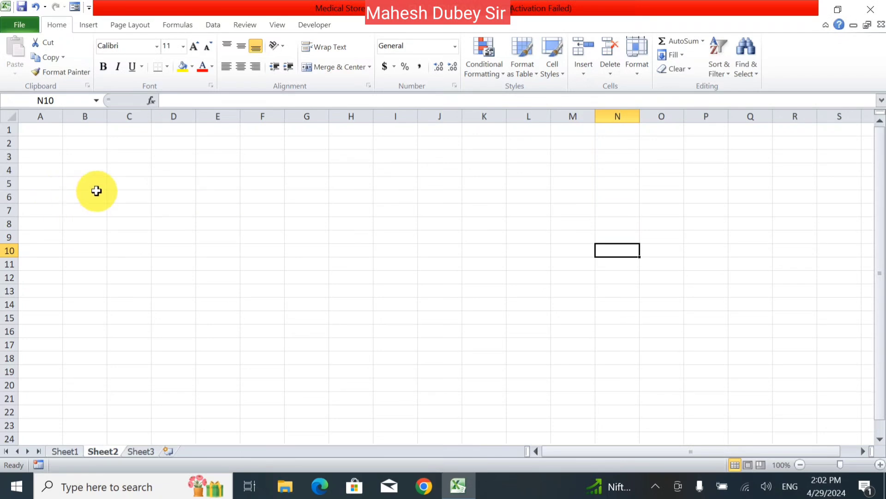
left_click(139, 169)
type("fhgjhgj h gjk ghj jhk jk jdfhfh")
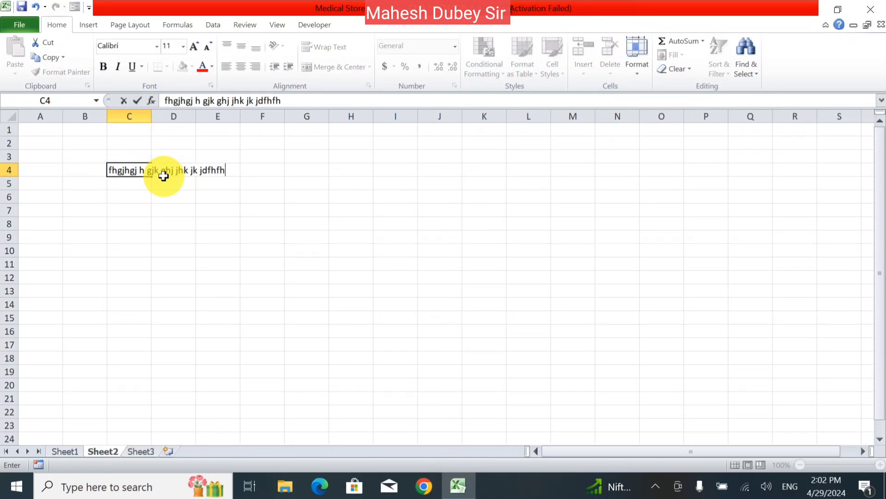
key("Return")
type("jjghj")
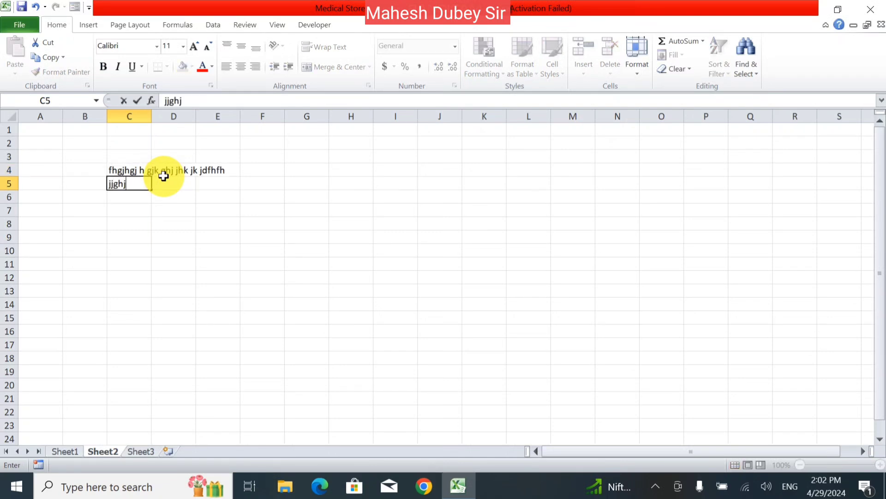
type("hgjhgjghjhgjghjghj")
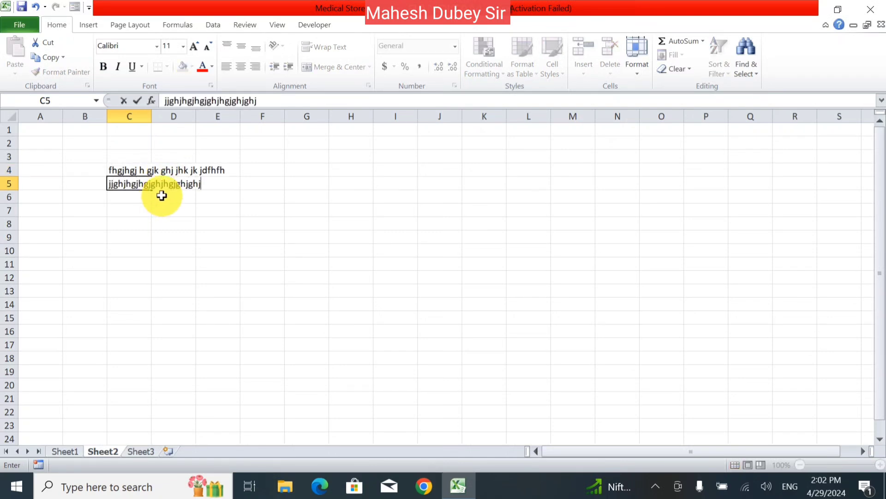
type("ghjhgj")
double_click(145, 169)
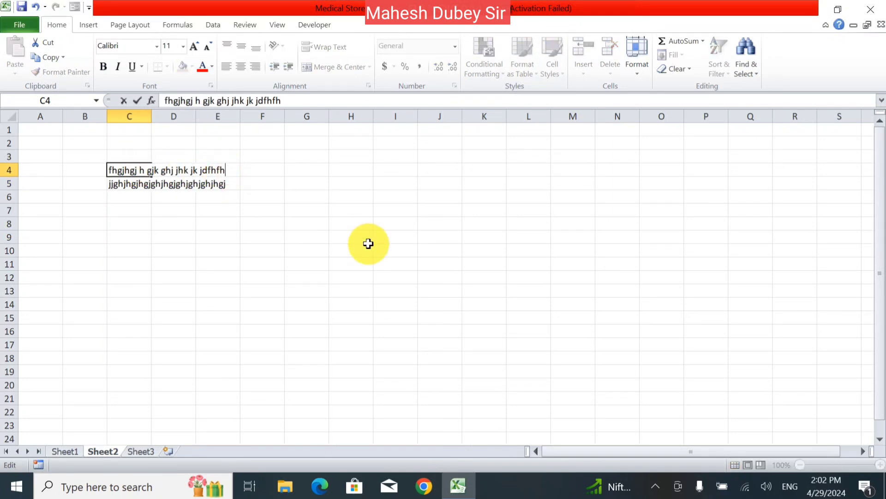
left_click(217, 223)
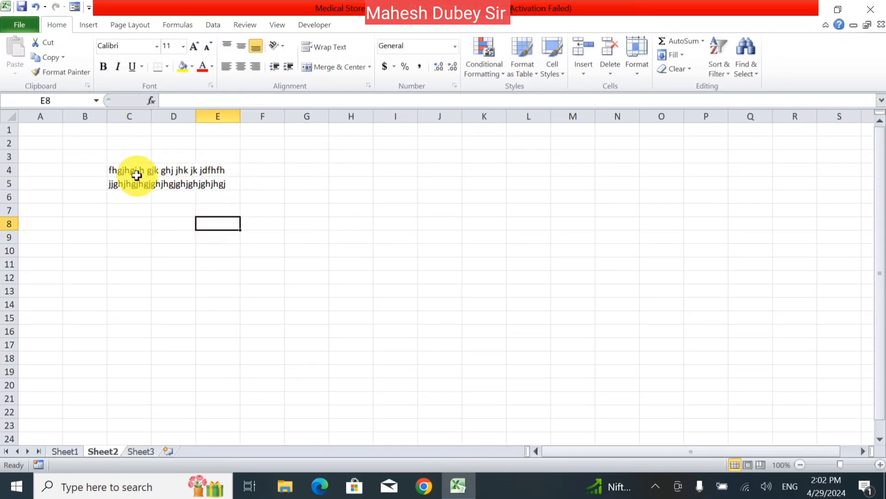
- Justify-fill C4:D5 so the long text rewraps down column C
left_click_drag(134, 174, 185, 187)
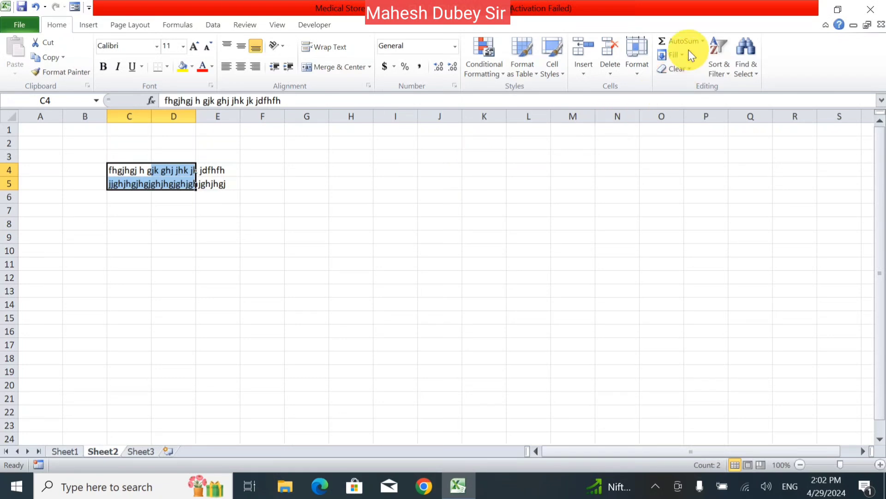
left_click(674, 56)
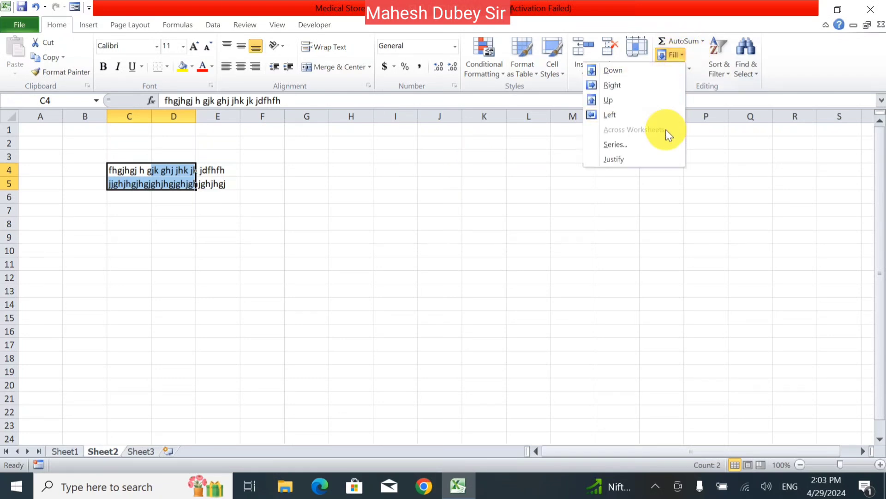
left_click(646, 160)
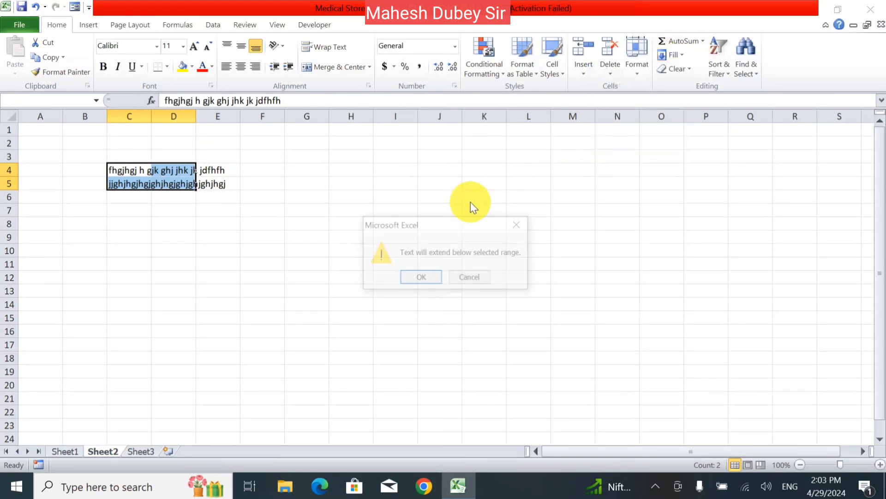
left_click(421, 278)
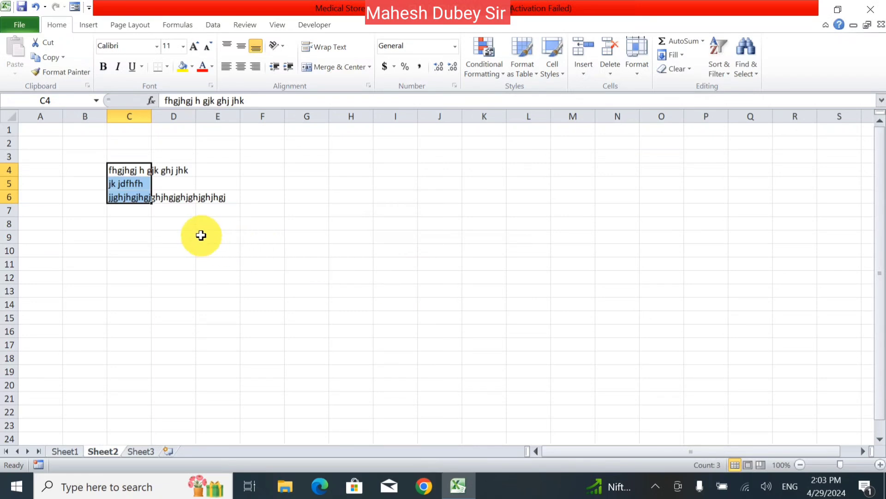
- Select C4:E9 and delete the rewrapped text
left_click(135, 170)
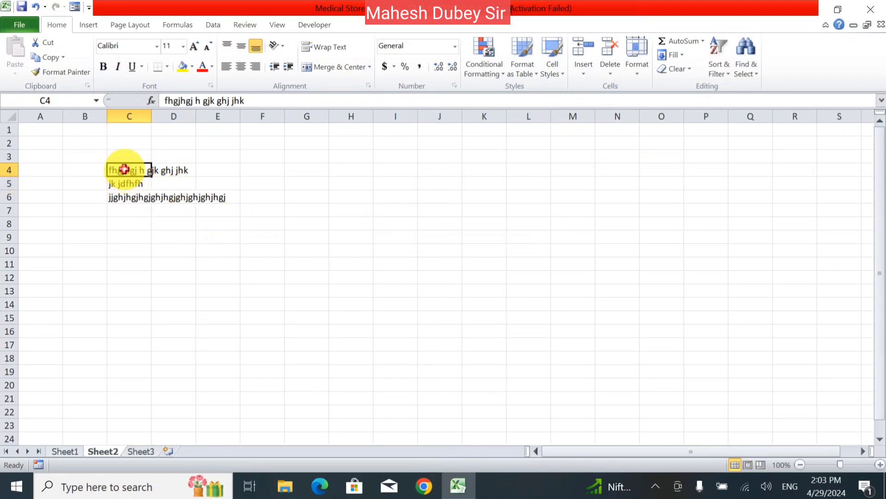
left_click_drag(123, 170, 252, 239)
key("Delete")
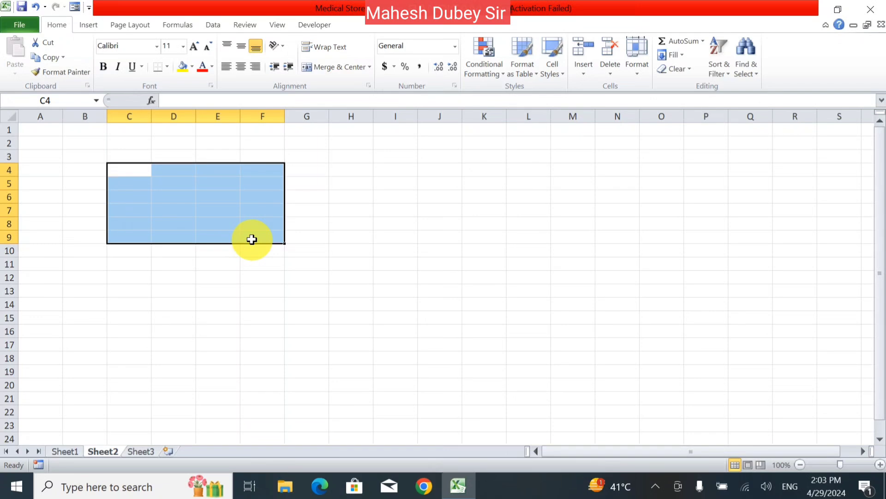
- On Sheet1, type a person's two-word full name into cell L7
left_click(67, 452)
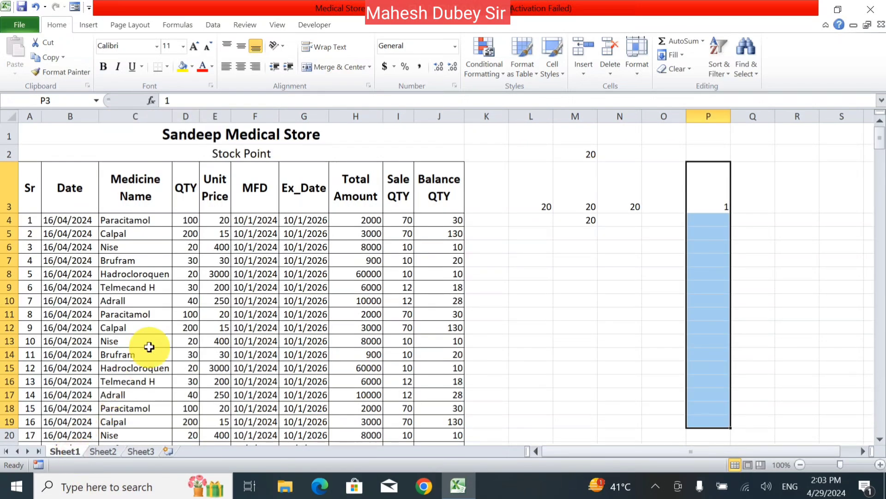
left_click(517, 262)
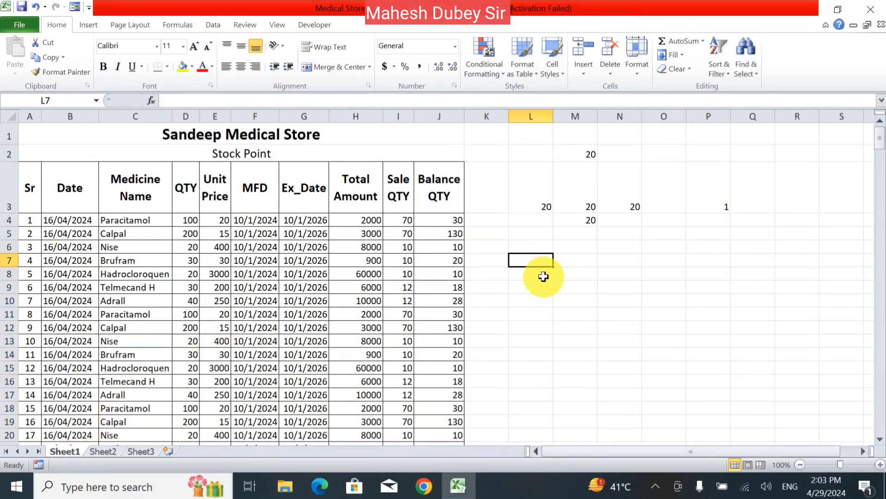
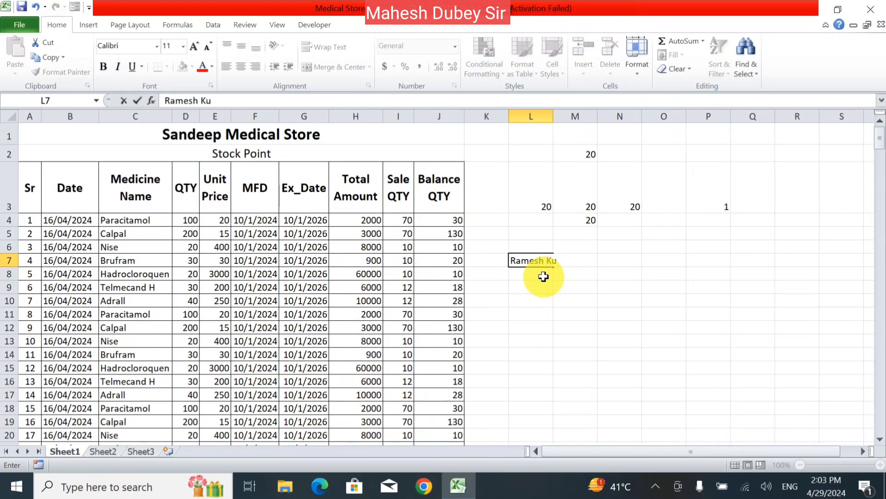
key("Return")
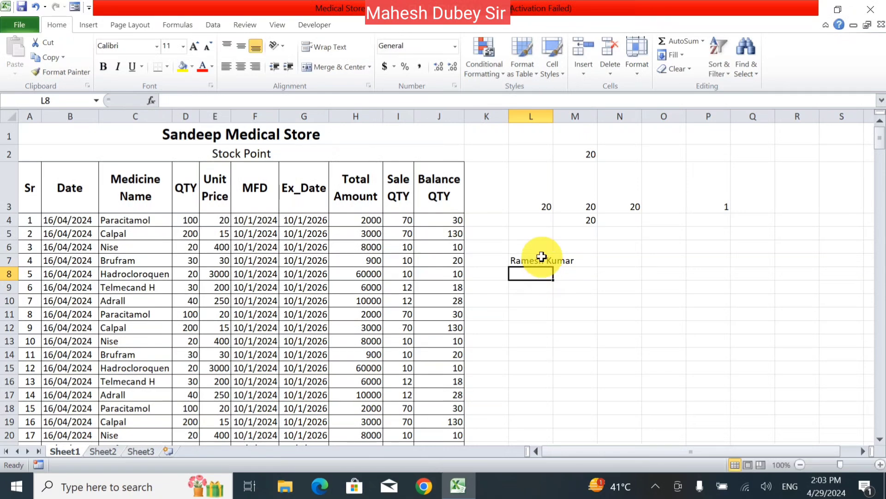
- Justify-fill L7 so the first name stays in L7 and the surname moves to L8
left_click(539, 260)
left_click(678, 59)
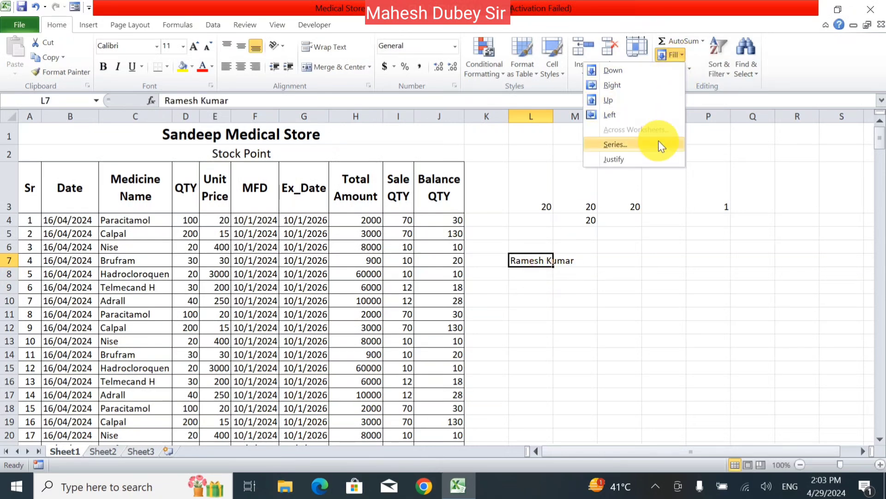
left_click(656, 159)
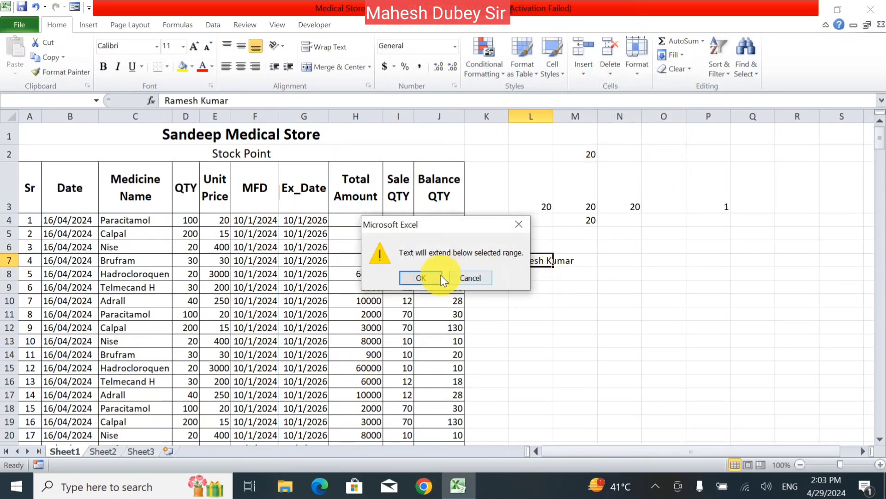
left_click(442, 278)
left_click(527, 325)
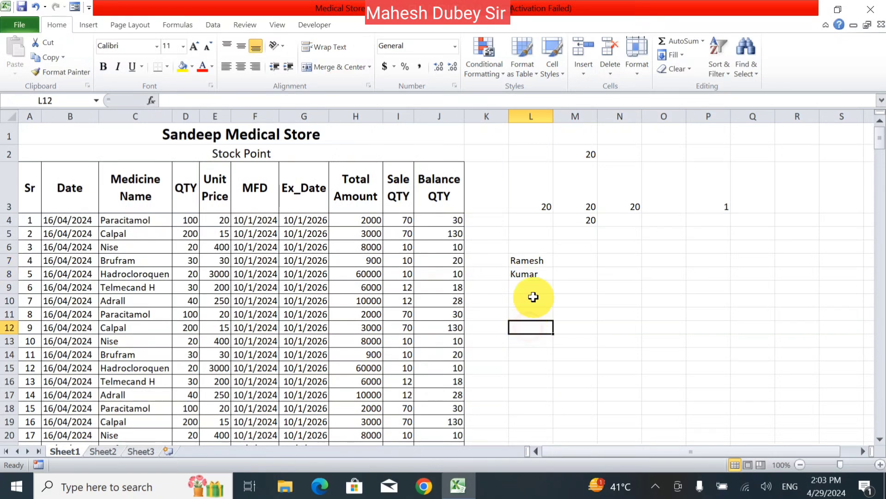
left_click(535, 260)
left_click(535, 284)
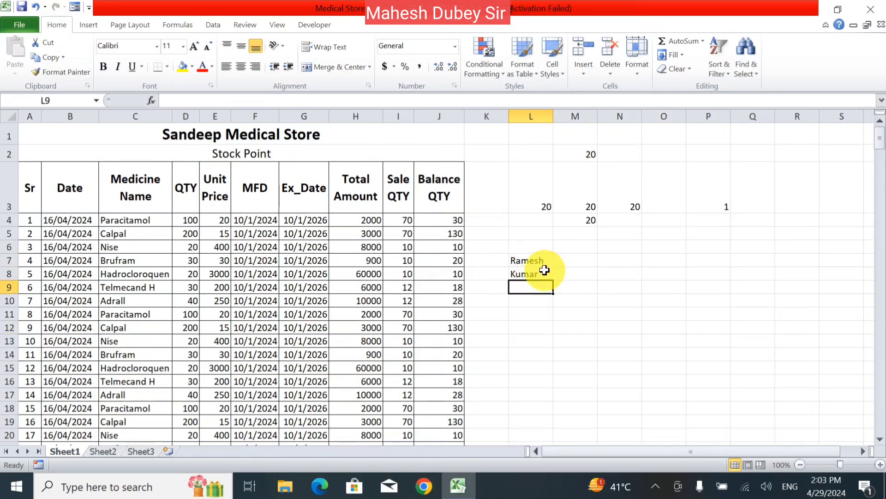
left_click_drag(540, 261, 535, 273)
- Look over the Fill and Clear menus, then give the Calpal cell C5 a yellow fill
left_click(573, 339)
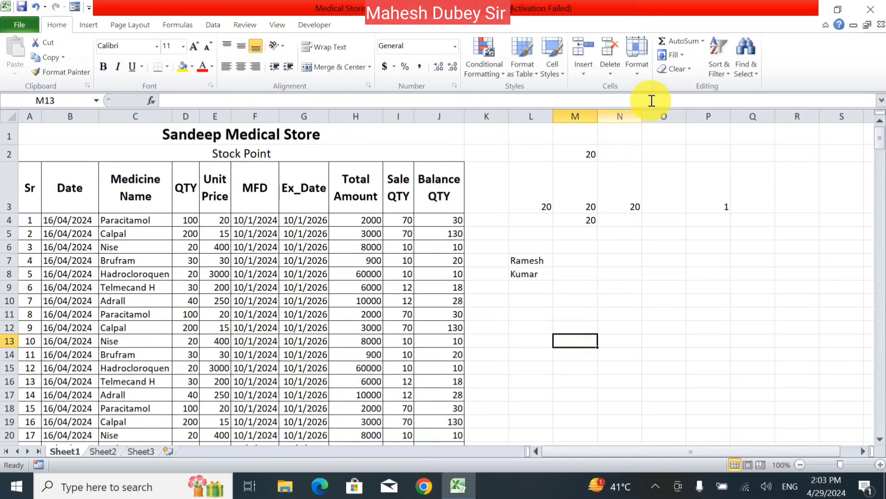
left_click(679, 56)
left_click(669, 279)
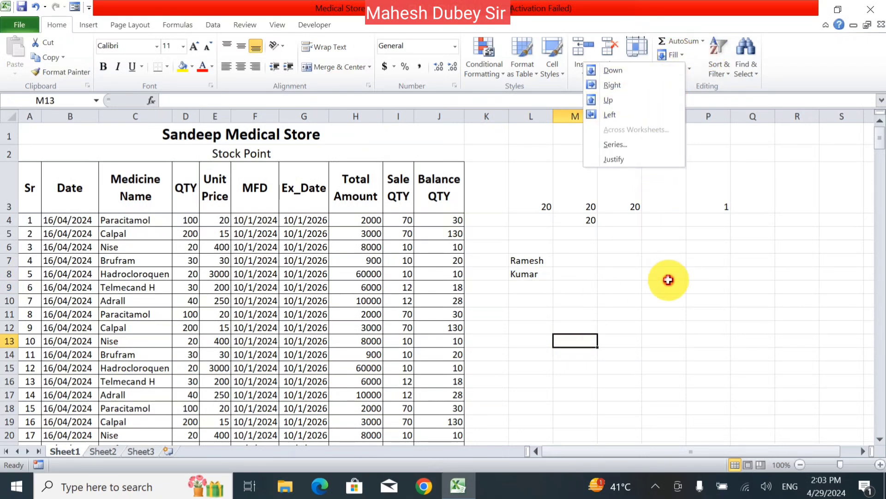
left_click(690, 69)
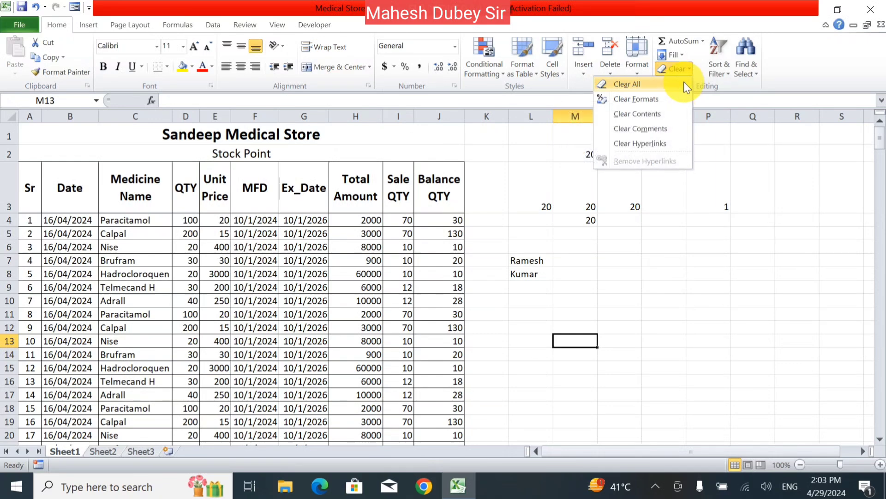
left_click(150, 241)
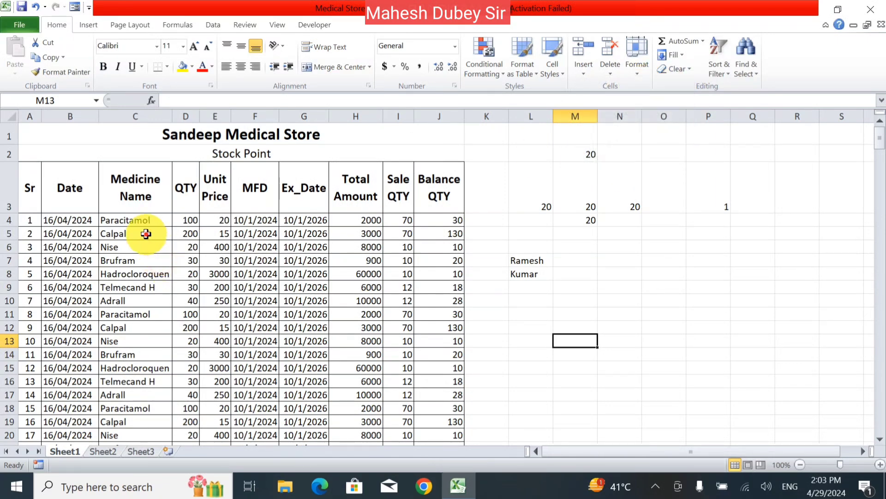
left_click(144, 233)
left_click(183, 66)
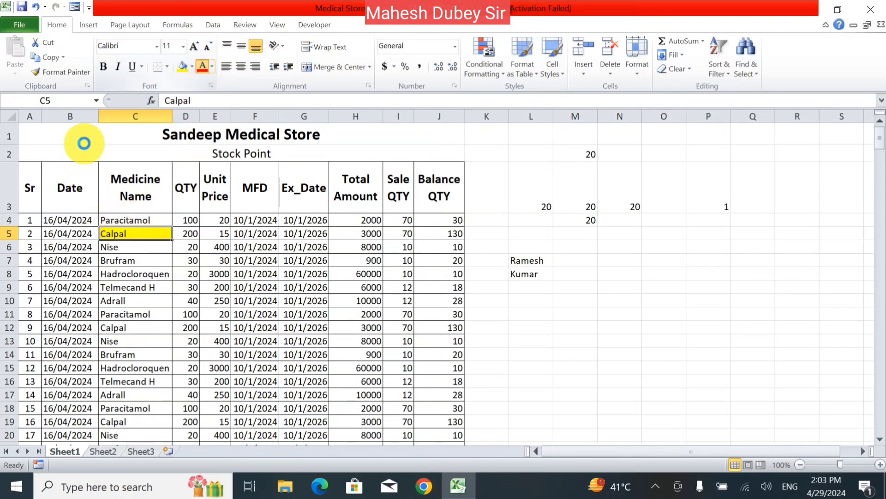
- Clear everything from A1:J8, then undo to restore the table
left_click_drag(79, 140, 149, 274)
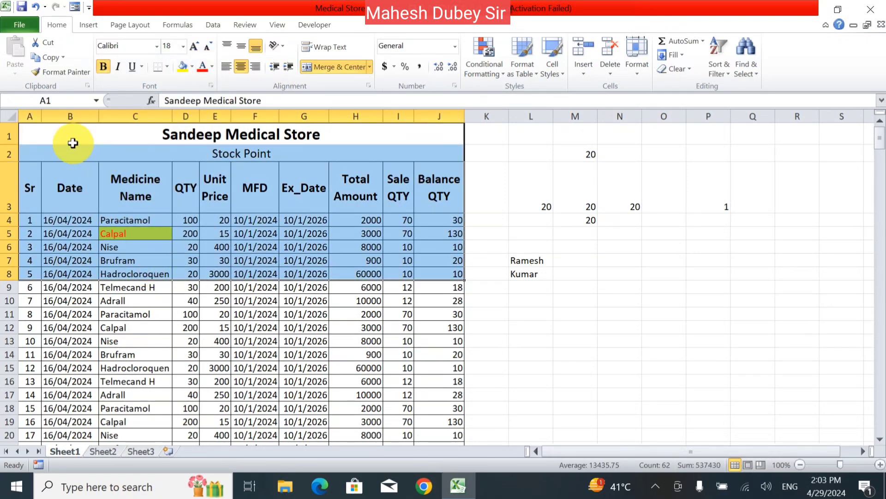
left_click(679, 69)
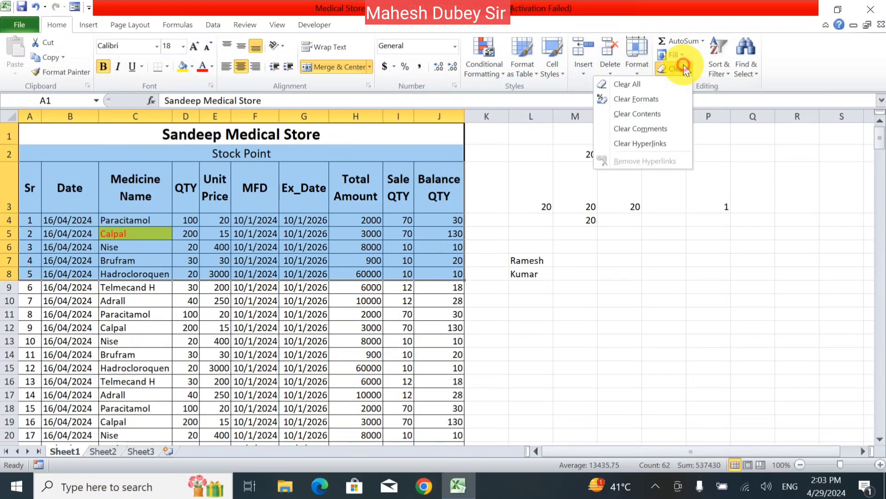
left_click(665, 88)
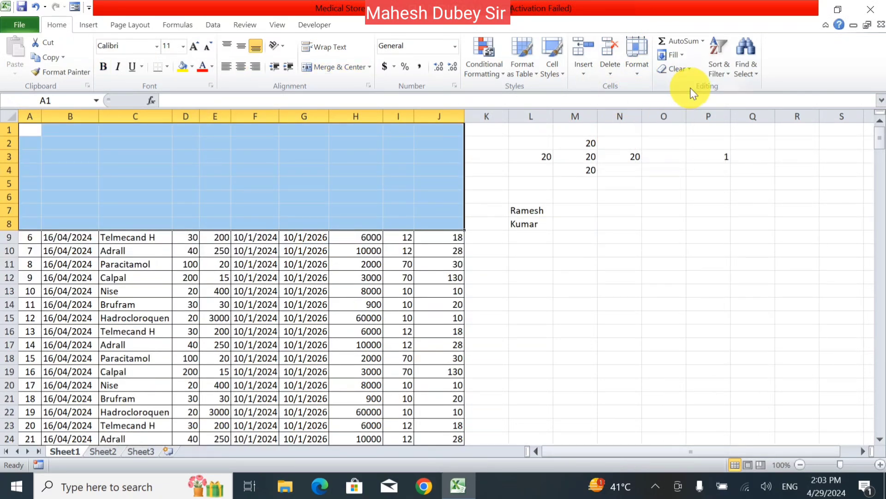
key("ctrl+z")
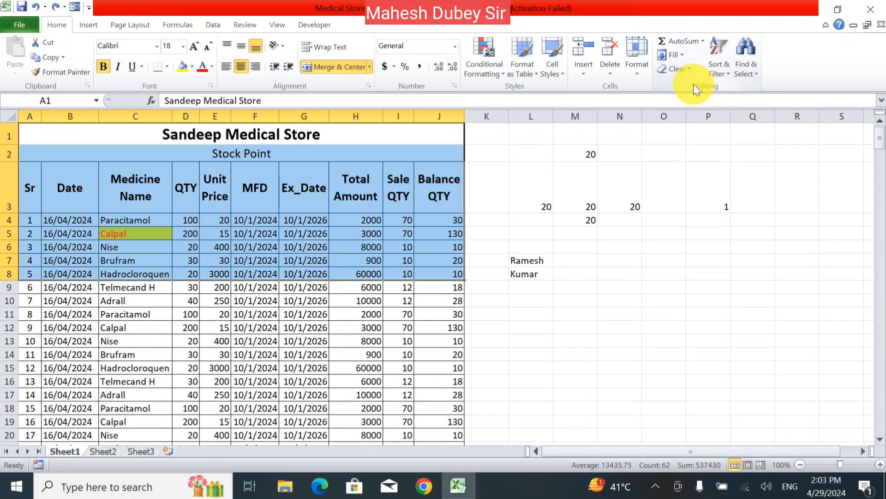
- Clear only the formatting from A1:J8, then undo to bring it back
left_click(684, 68)
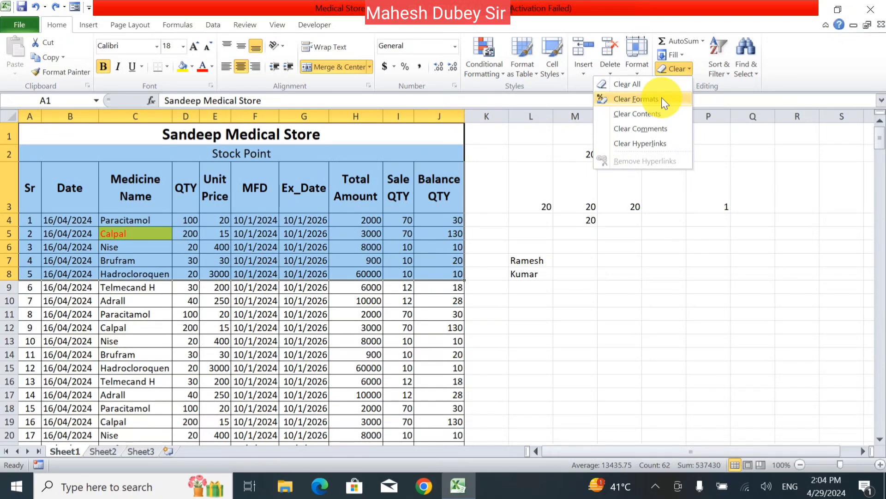
left_click(635, 98)
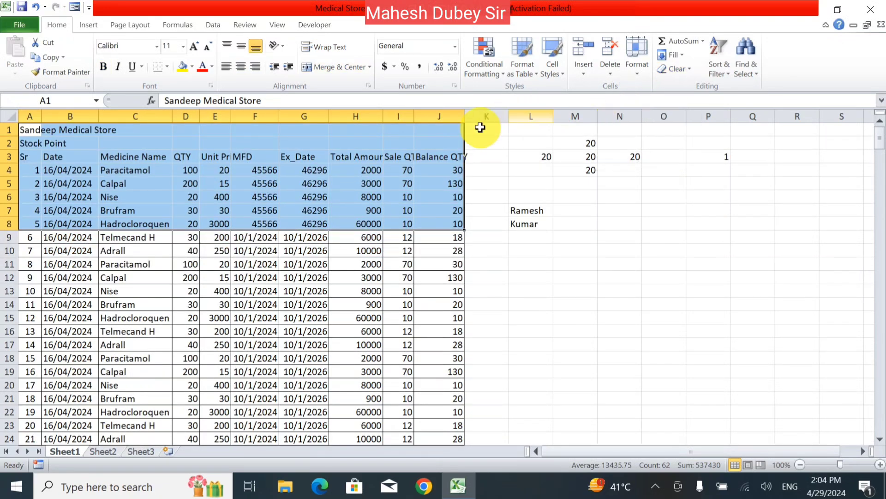
left_click(182, 250)
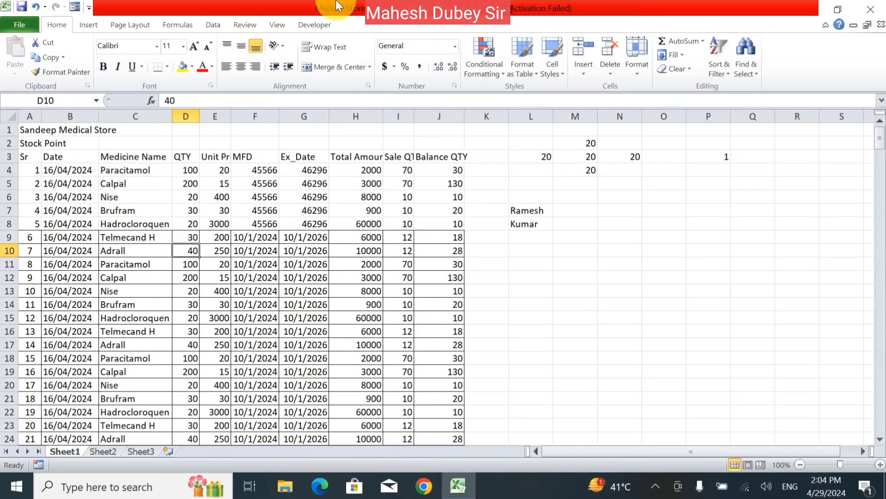
left_click(35, 7)
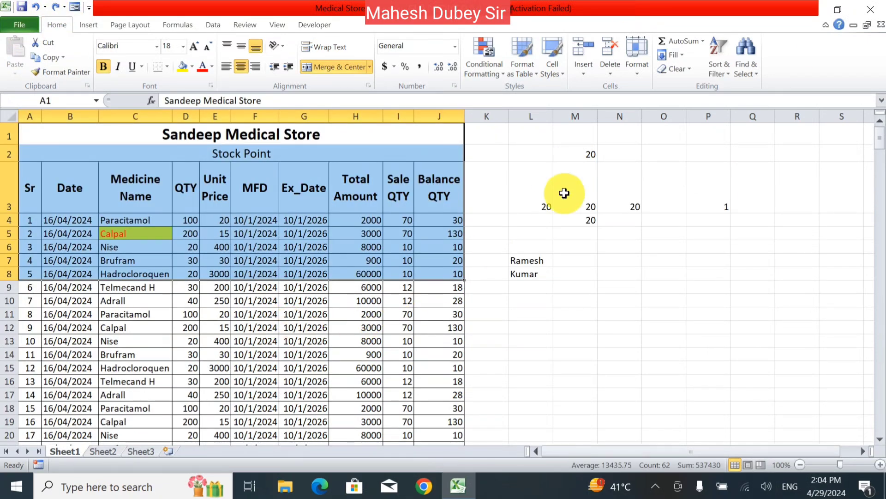
- Empty A1:J8 with Clear Contents, undo it, then select cell N9
left_click(691, 68)
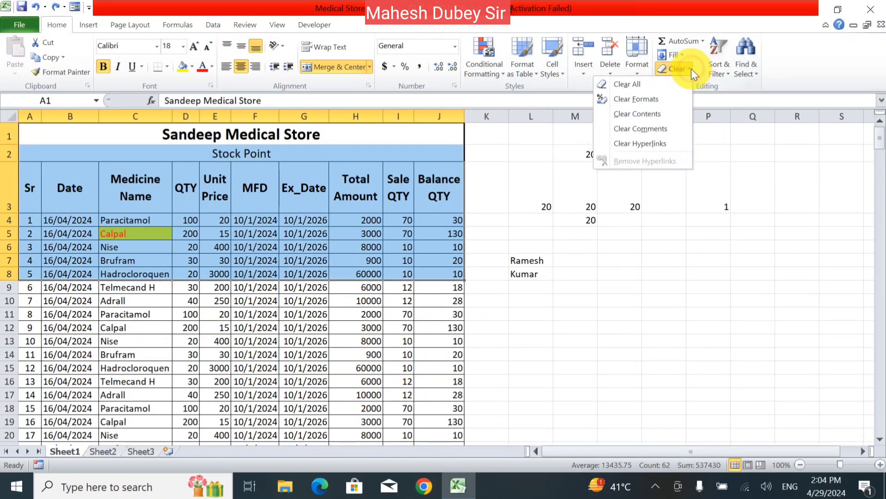
left_click(677, 119)
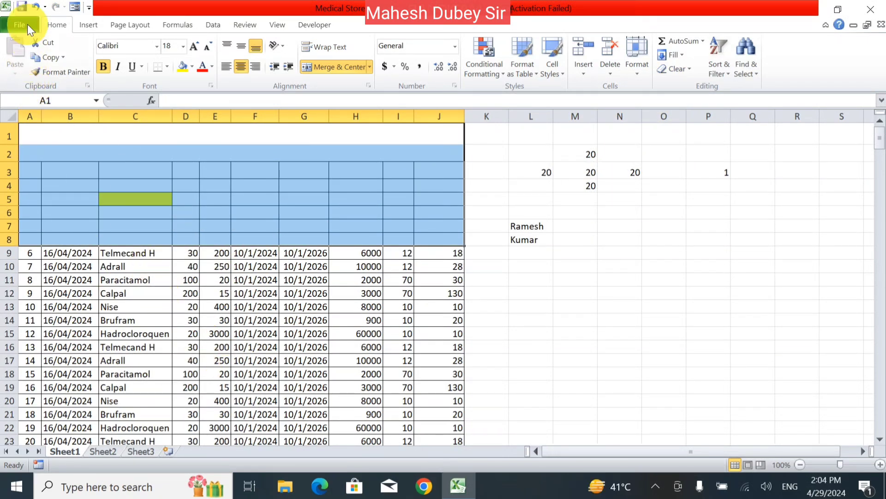
left_click(36, 8)
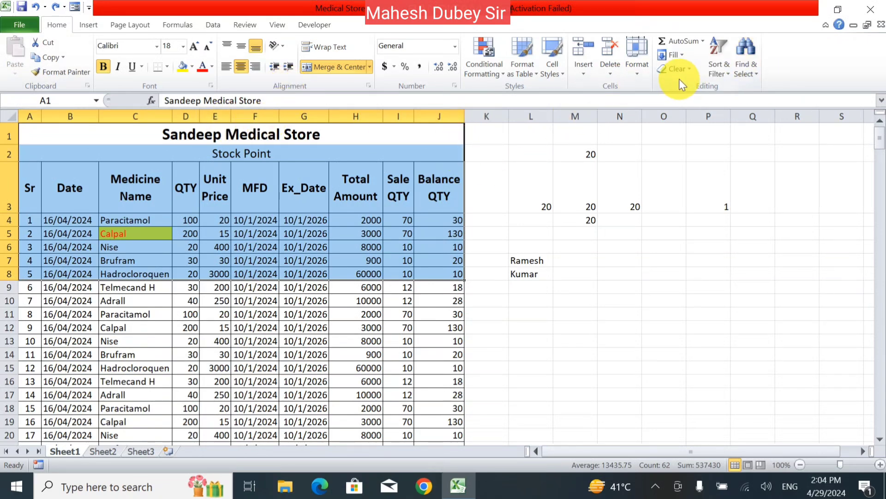
left_click(689, 70)
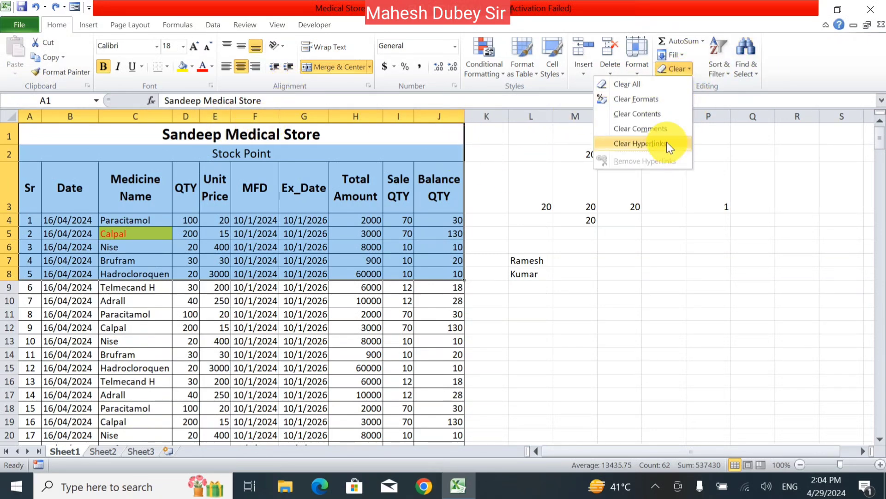
left_click(626, 213)
left_click(618, 283)
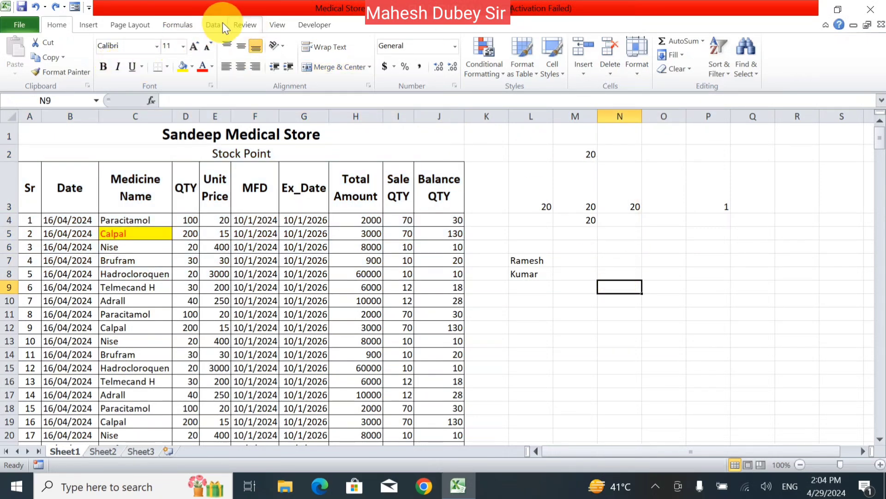
- Add a new comment to cell N9
scroll(220, 90, "down", 5)
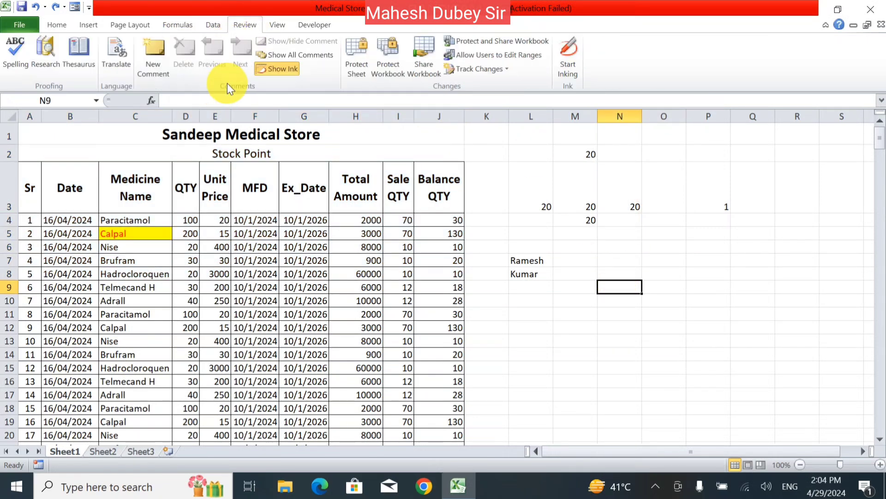
left_click(152, 65)
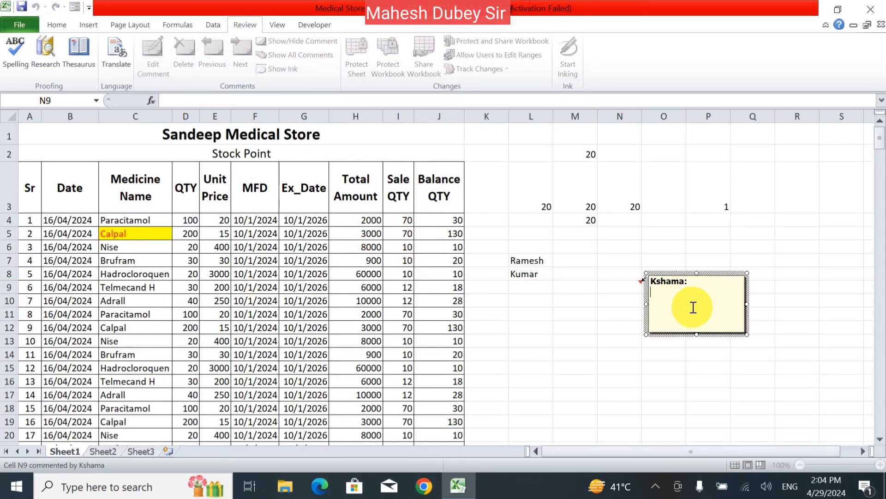
left_click(612, 310)
left_click(614, 284)
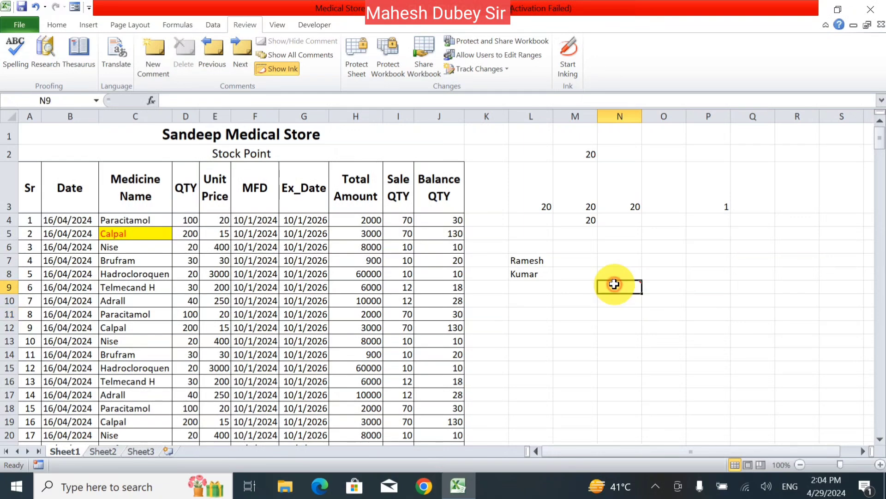
- Remove N9's comment with Clear Comments, then go to the Insert tools
left_click(56, 25)
left_click(683, 68)
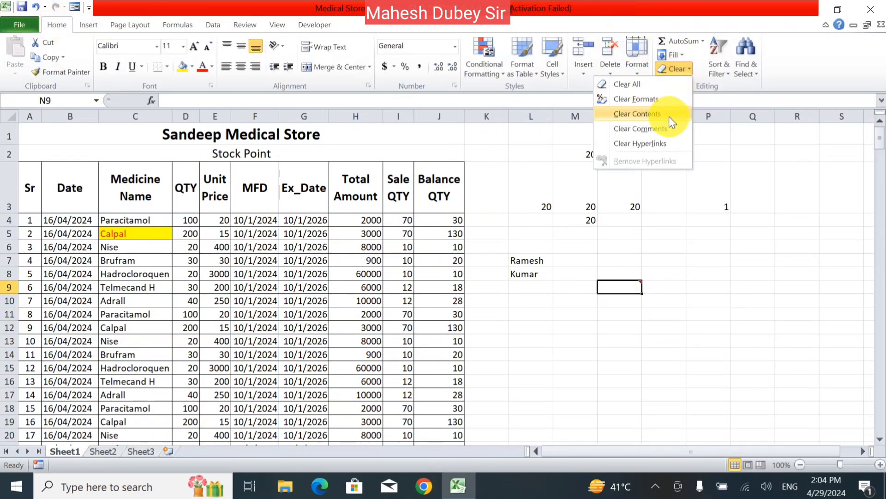
left_click(669, 131)
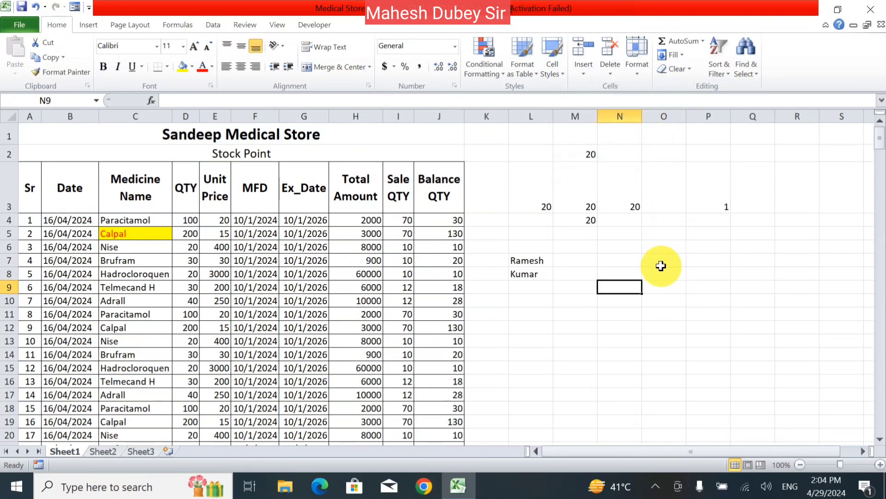
left_click(679, 69)
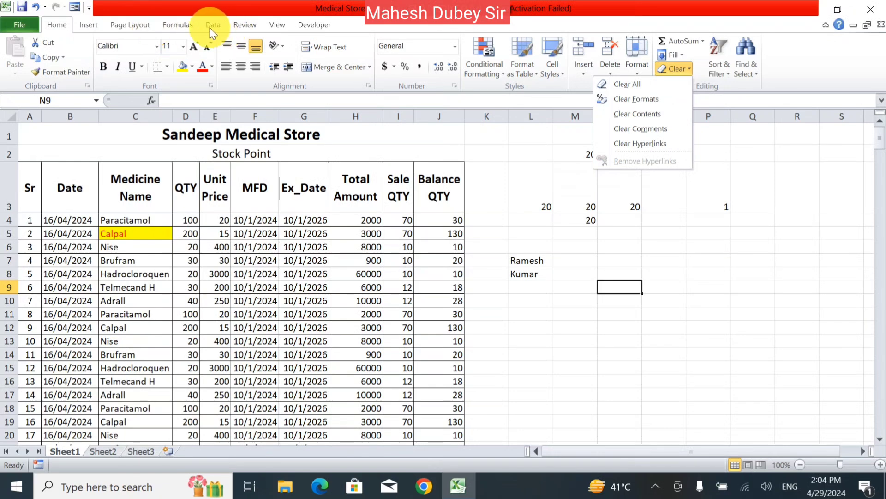
left_click(85, 24)
left_click(89, 24)
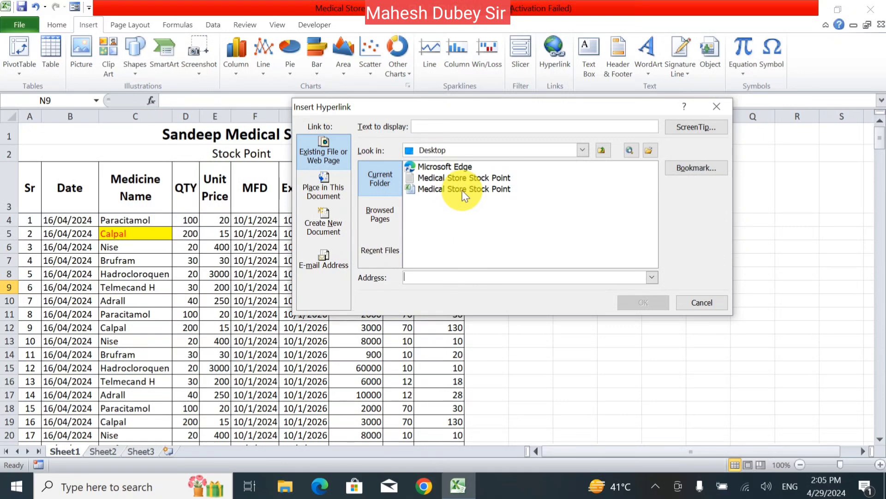
- Link N9 to the Medical Store Stock Point.txt file, then clear the hyperlink
left_click(458, 178)
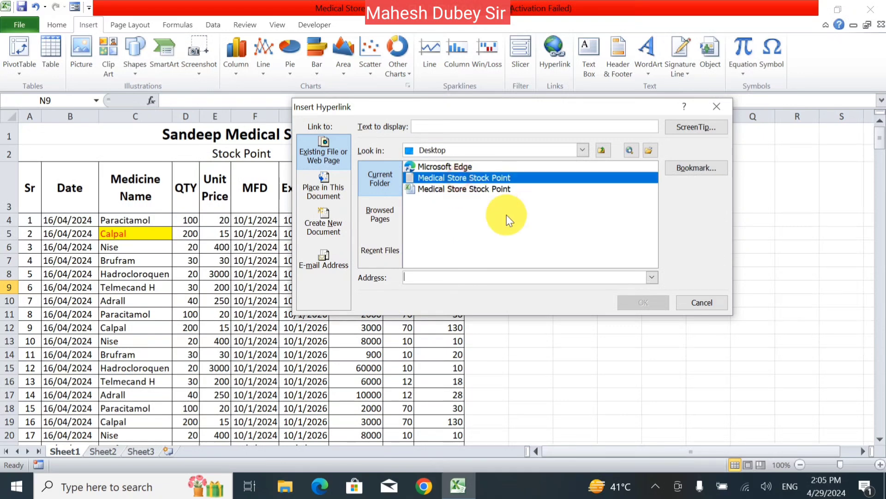
left_click(636, 301)
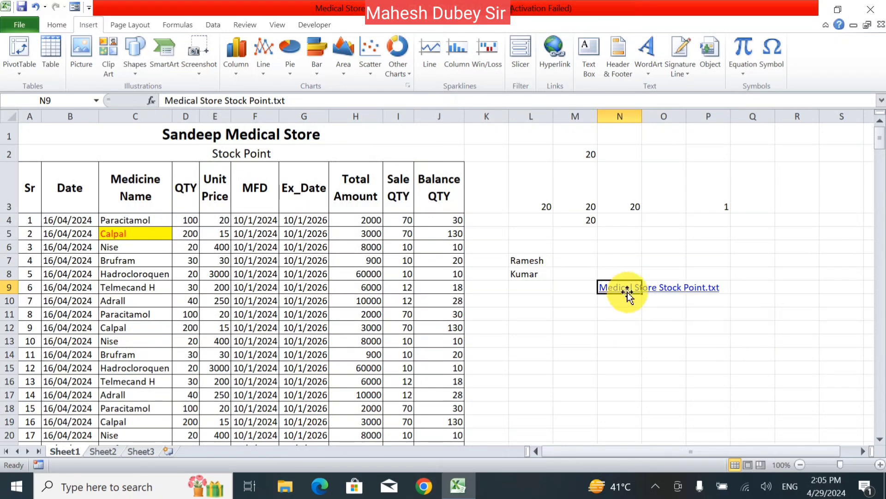
left_click(56, 23)
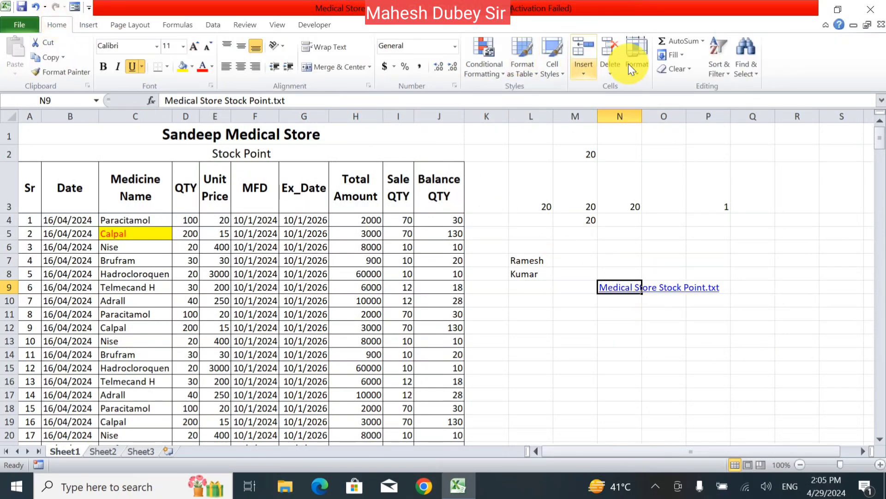
left_click(691, 69)
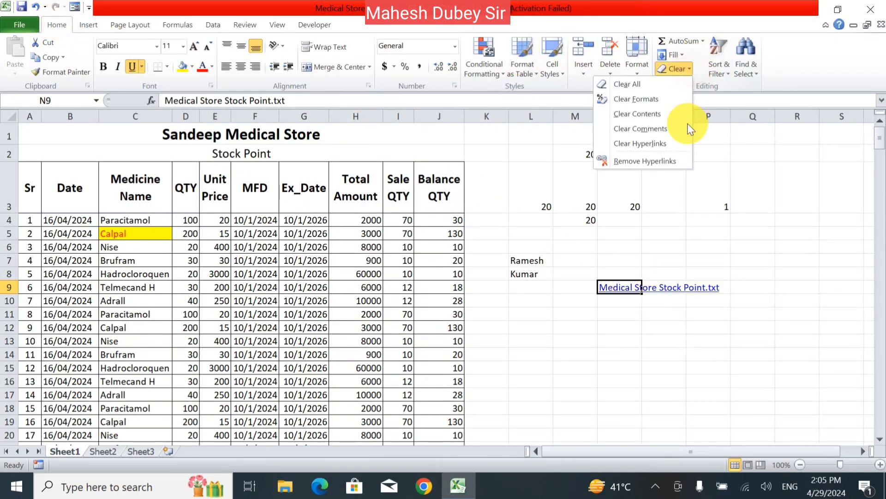
left_click(671, 143)
- Choose Clear Hyperlinks and Formats for N9, then delete its remaining text
left_click(680, 70)
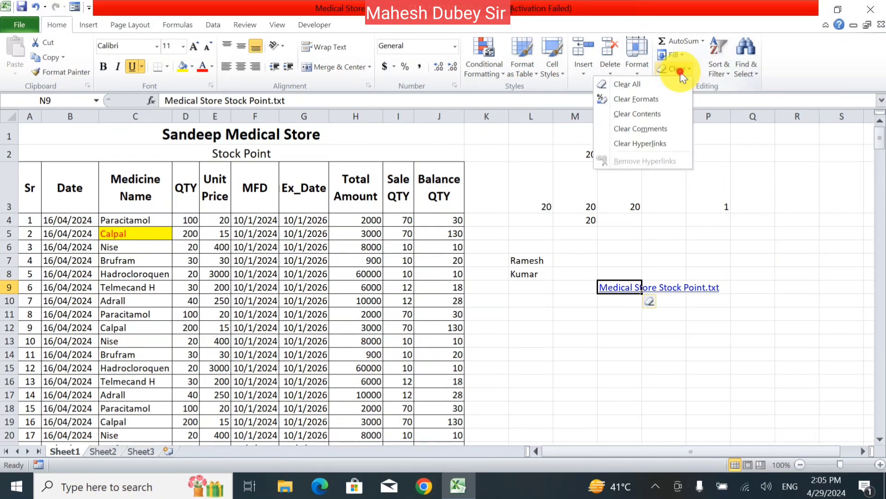
left_click(655, 143)
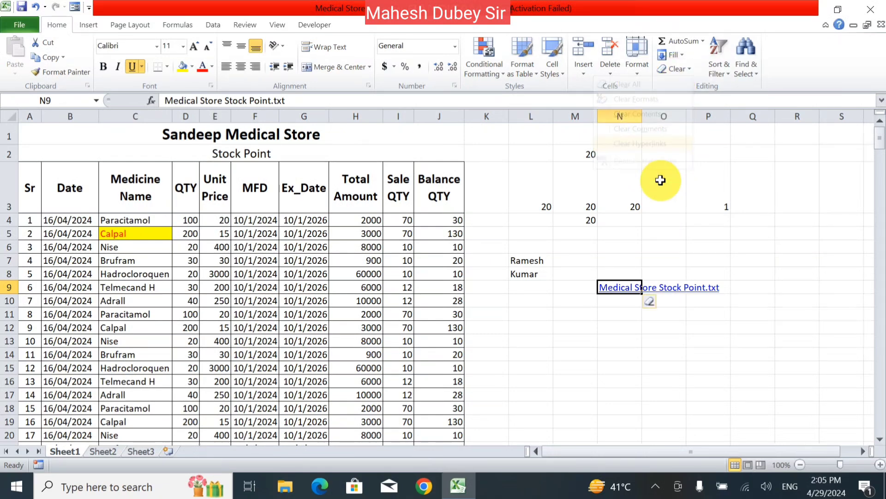
left_click(654, 302)
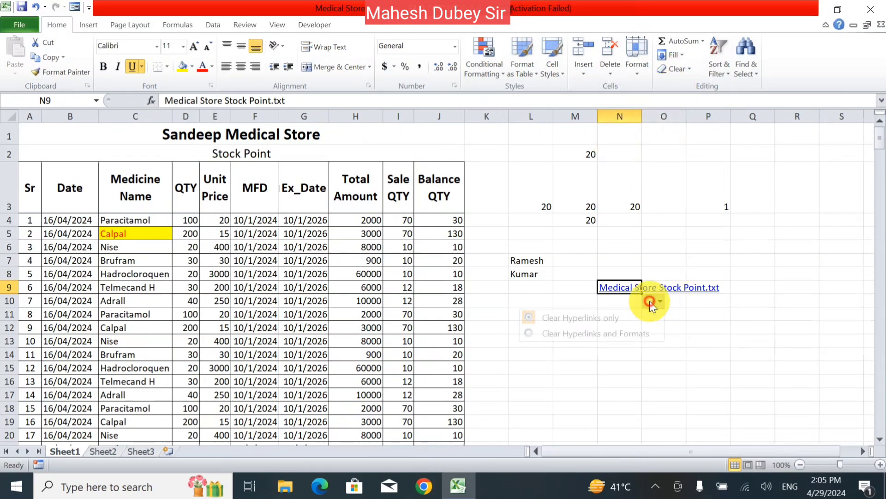
left_click(605, 339)
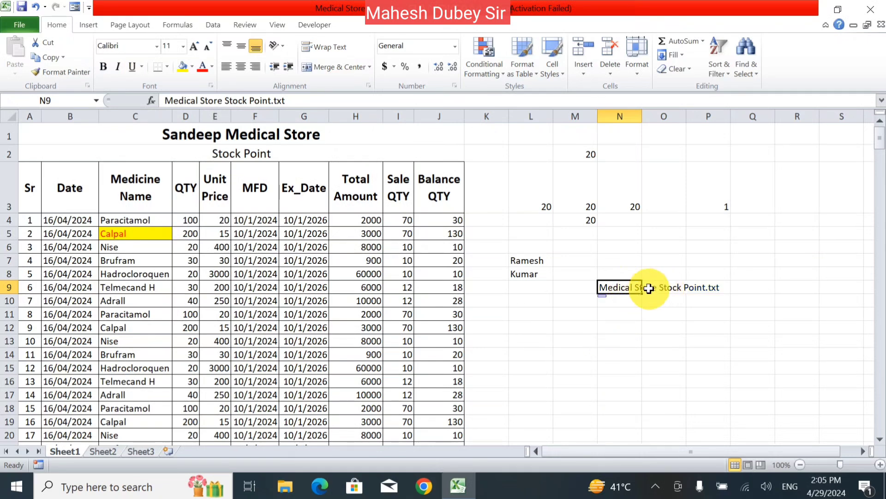
left_click(678, 71)
left_click(662, 147)
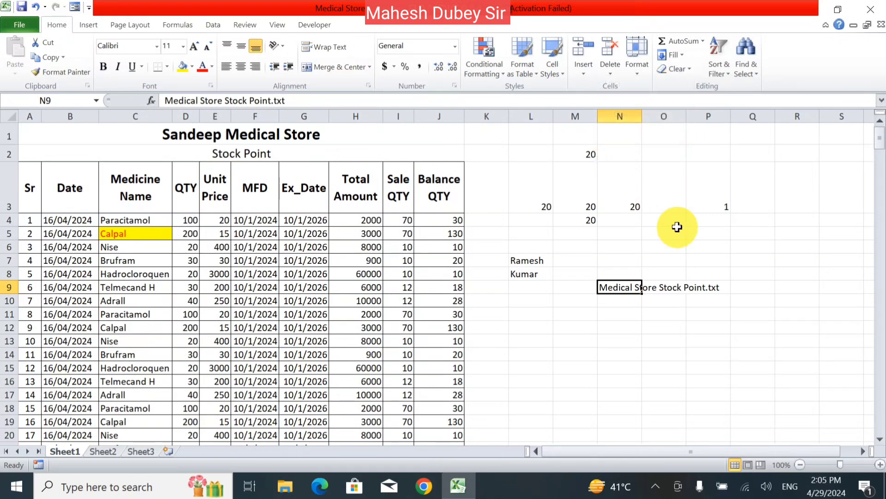
key("Delete")
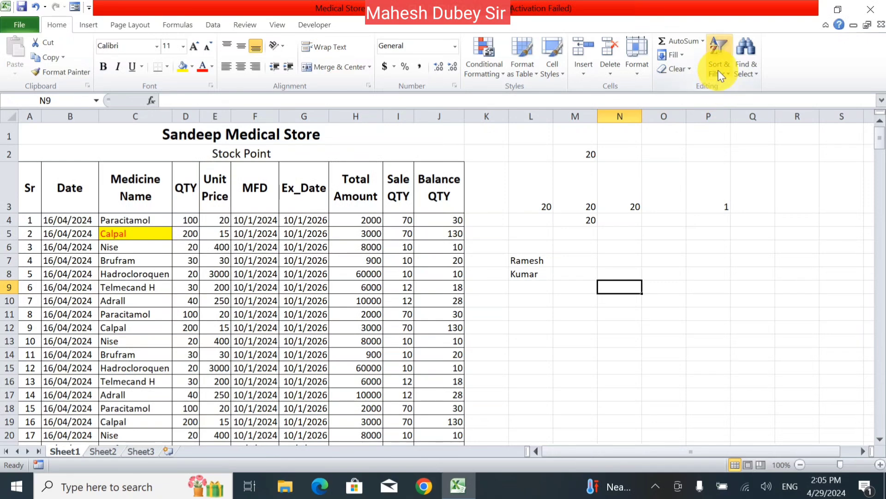
- Select the table from the Sr header and sort it smallest to largest
left_click(490, 300)
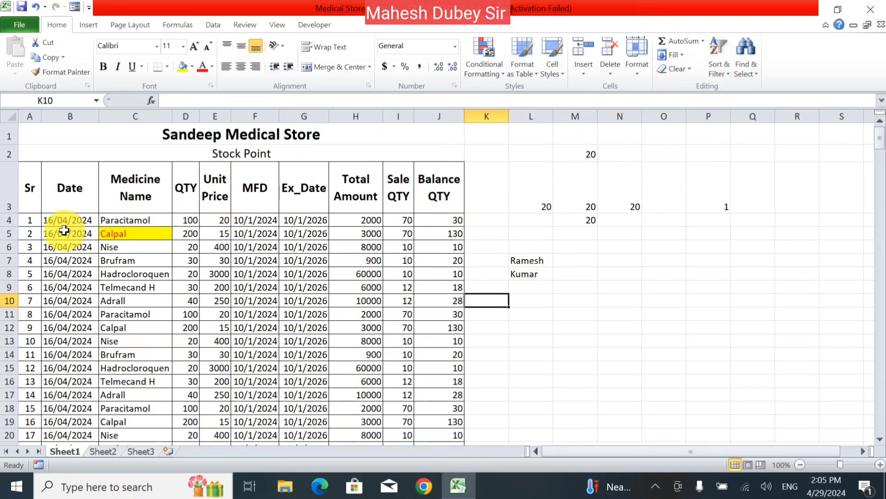
left_click_drag(28, 188, 468, 492)
scroll(461, 339, "up", 4)
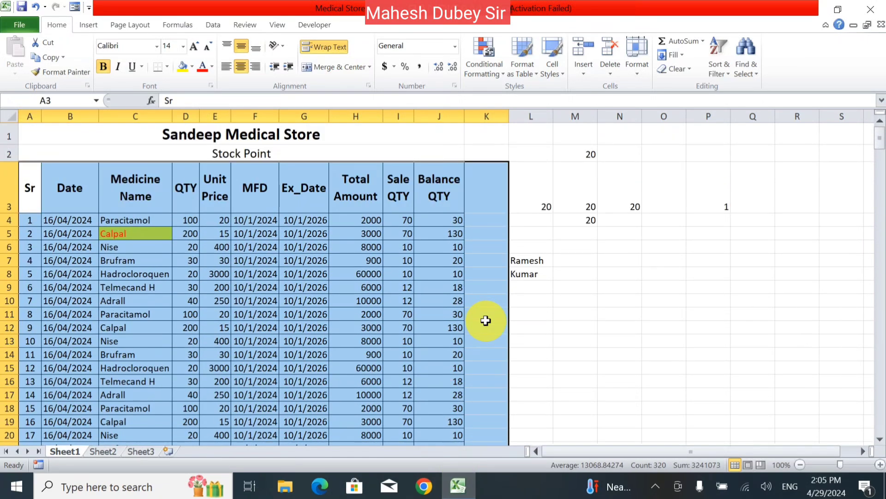
left_click(725, 74)
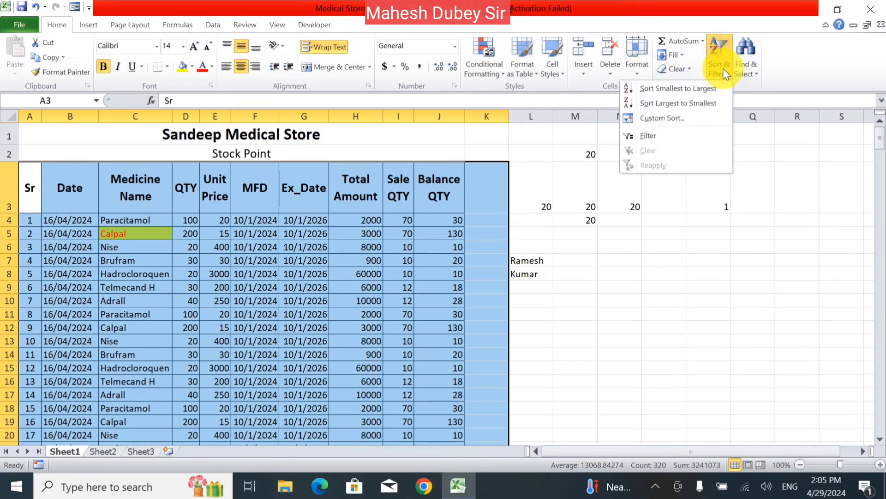
left_click(680, 90)
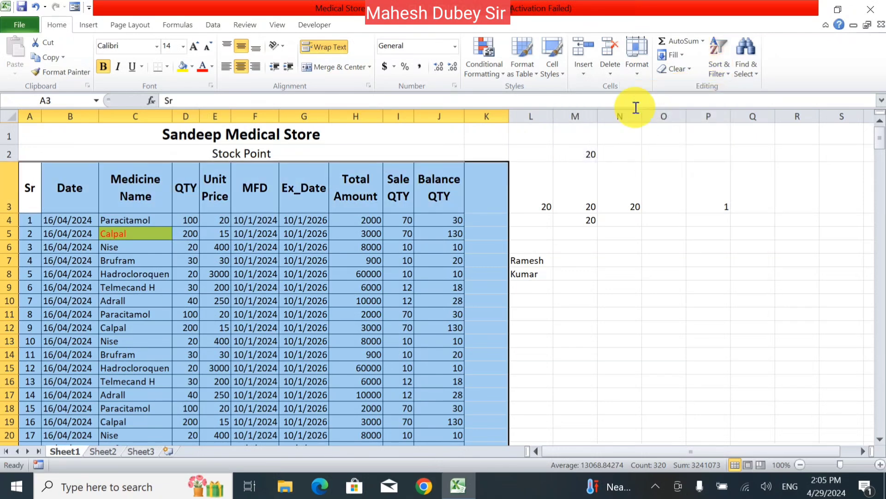
left_click(77, 256)
- Try sorting medicine names C4:C18 A to Z with expanded selection; dismiss the merged-cells error
left_click_drag(155, 220, 141, 409)
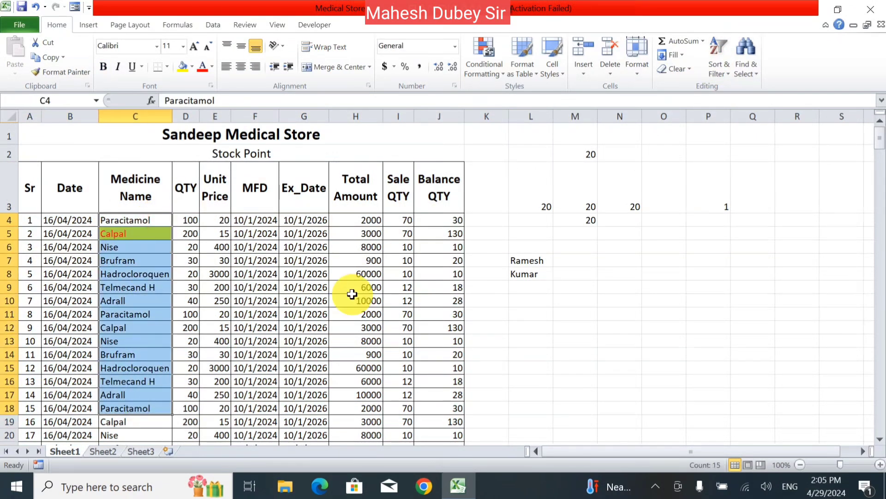
left_click(715, 60)
left_click(711, 89)
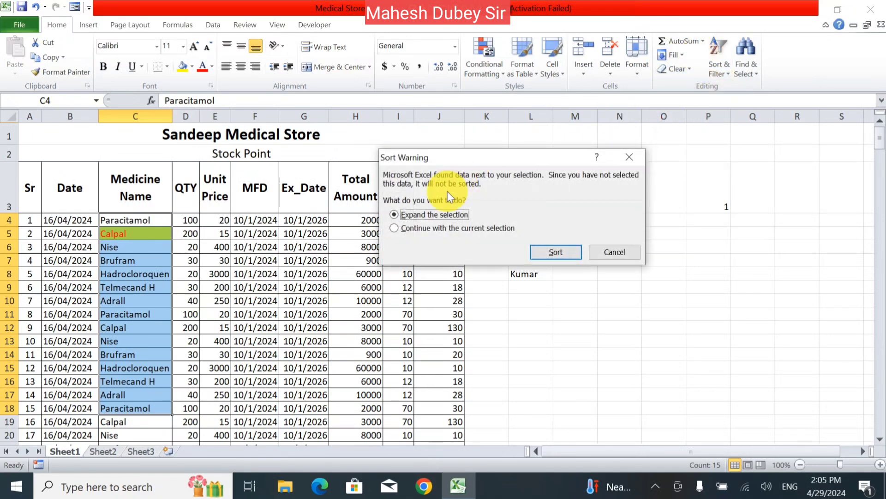
left_click(552, 248)
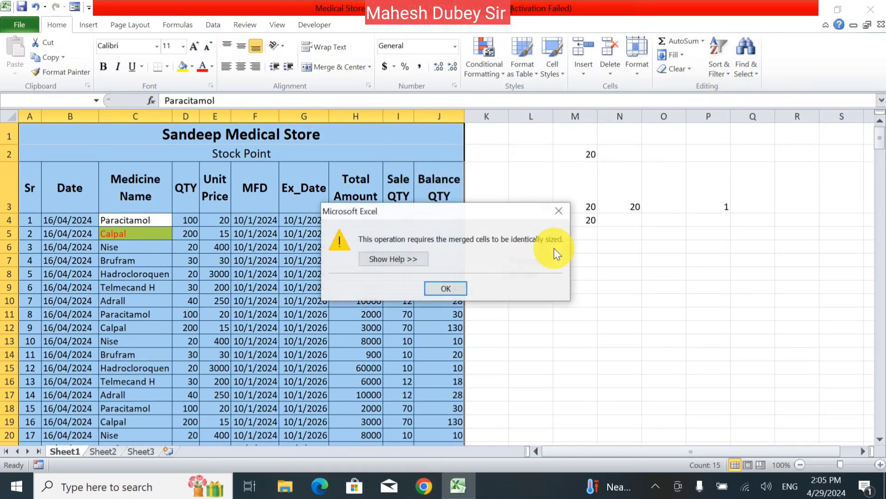
left_click(445, 288)
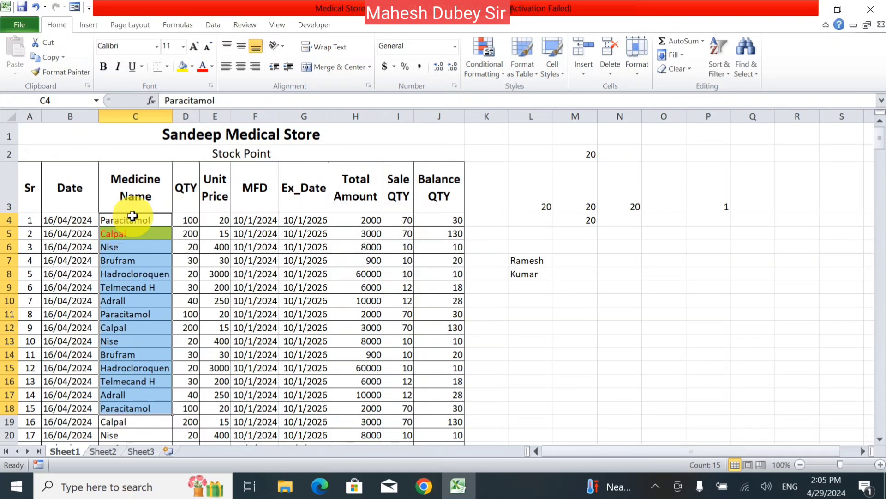
left_click_drag(132, 216, 143, 394)
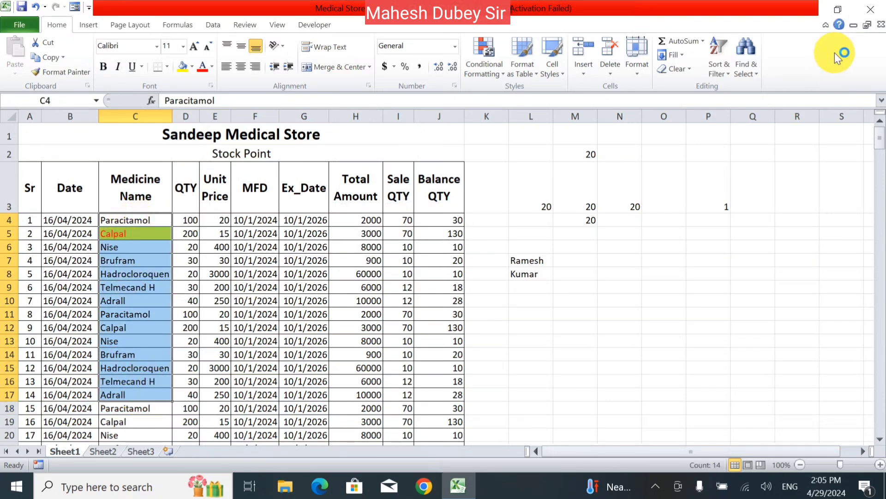
- Sort the Medicine Name column alone A to Z, continuing with the current selection
left_click_drag(134, 192, 109, 485)
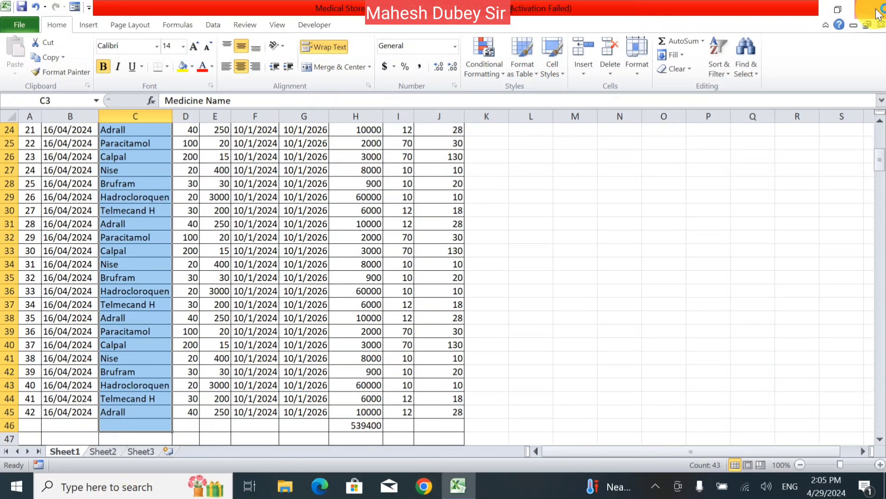
left_click(719, 65)
left_click(706, 88)
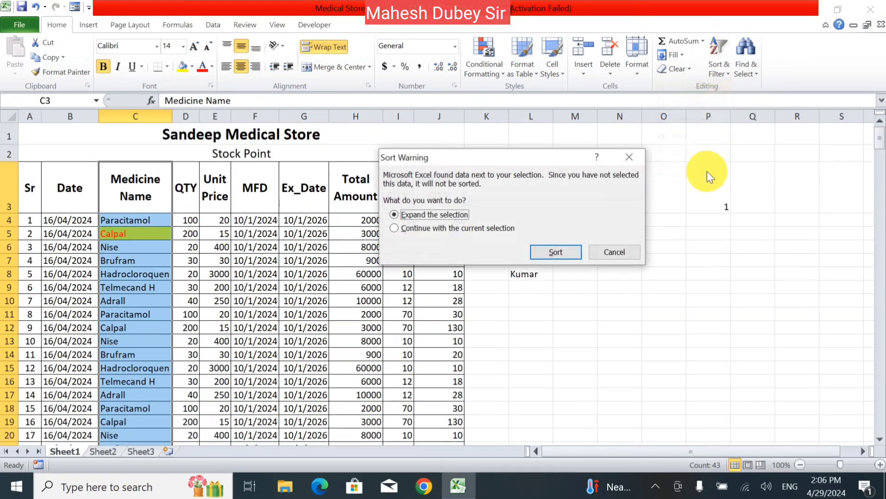
left_click(478, 228)
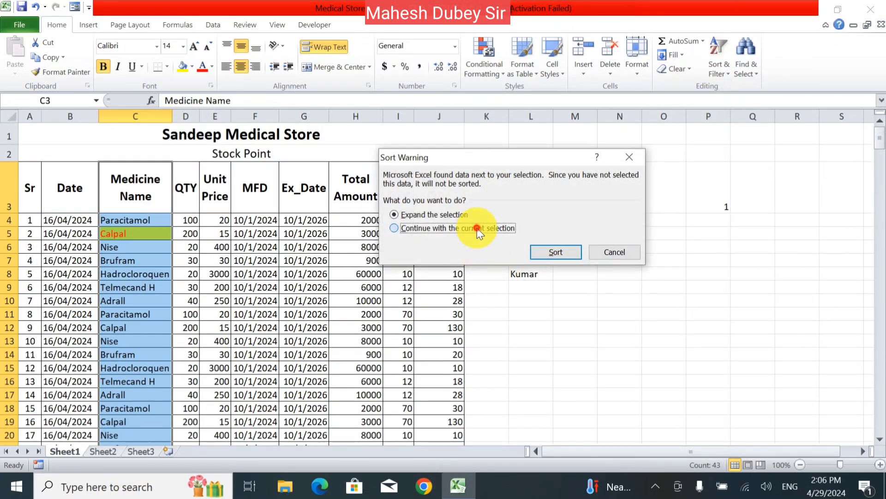
left_click(441, 215)
left_click(470, 227)
left_click(533, 252)
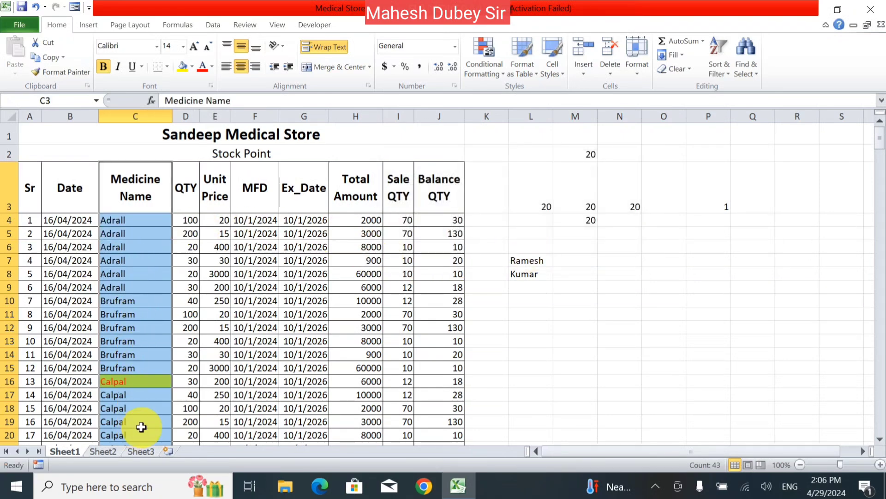
- Re-sort only the Medicine Name column Z to A, putting Telmecand H first
left_click(739, 69)
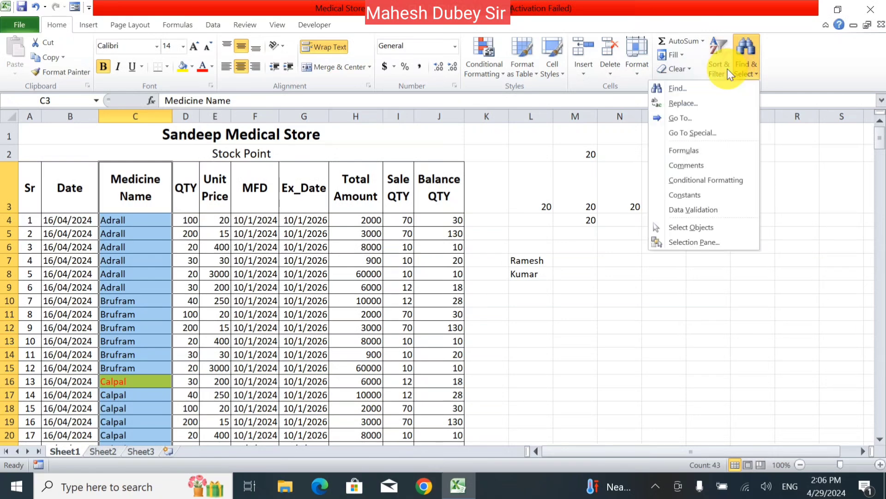
left_click(721, 67)
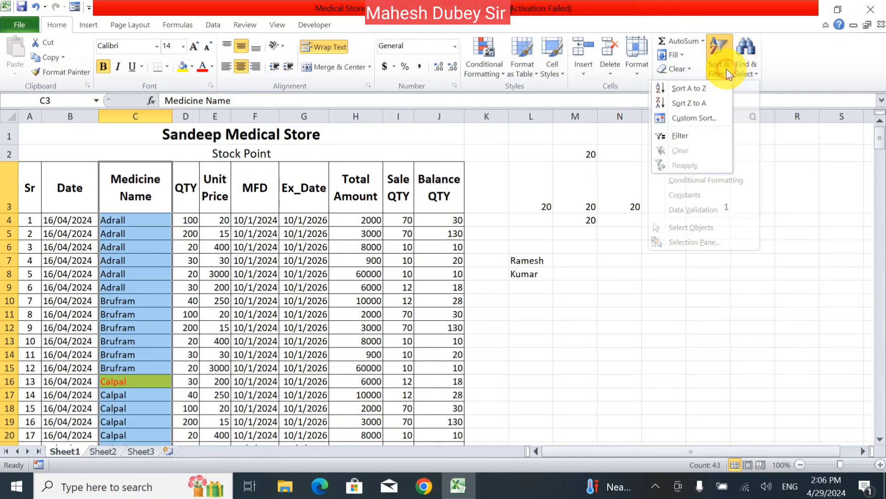
left_click(717, 104)
left_click(464, 229)
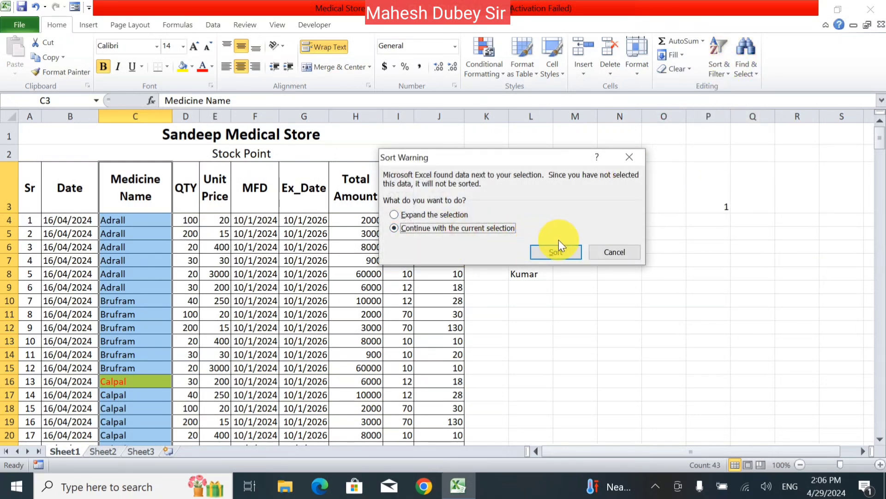
left_click(559, 252)
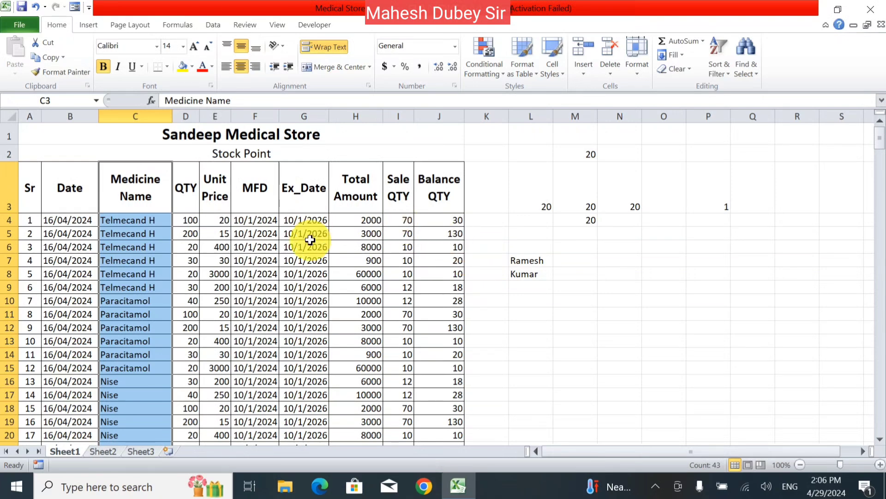
- Apply a Custom Sort on column C by cell colour and dismiss the merged-cells warning
left_click(725, 74)
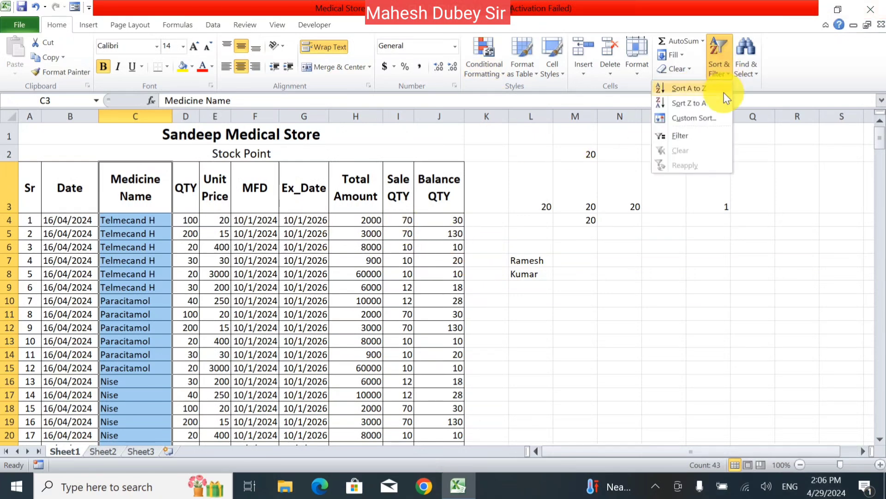
left_click(715, 118)
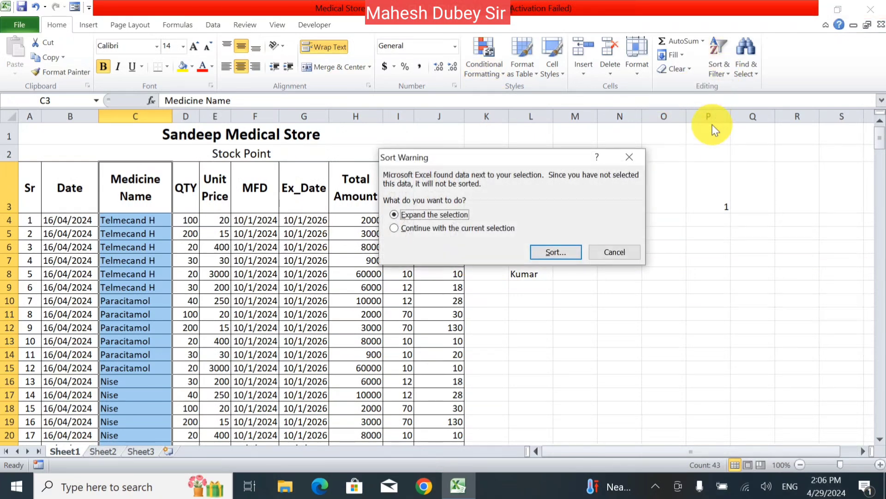
left_click(545, 252)
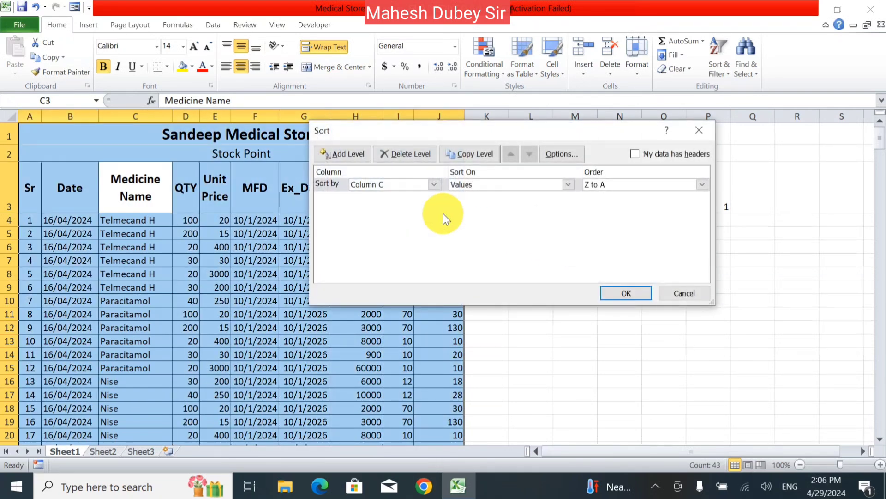
left_click(433, 184)
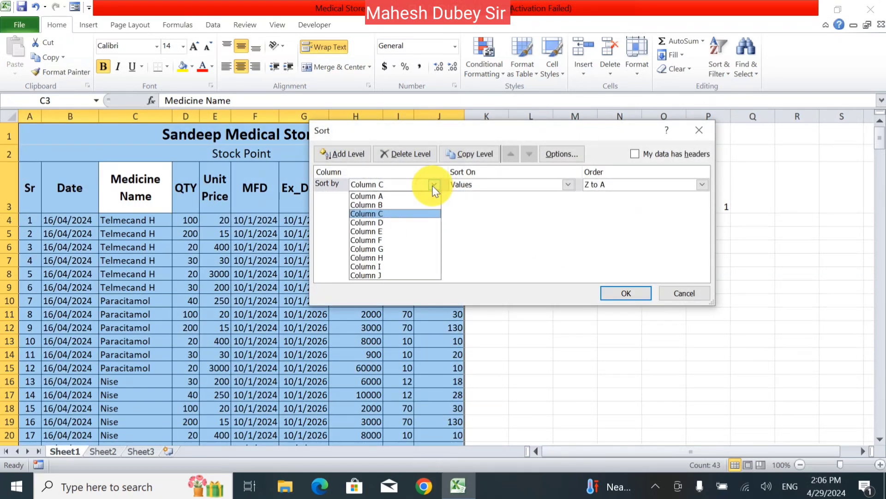
left_click(421, 214)
left_click(494, 186)
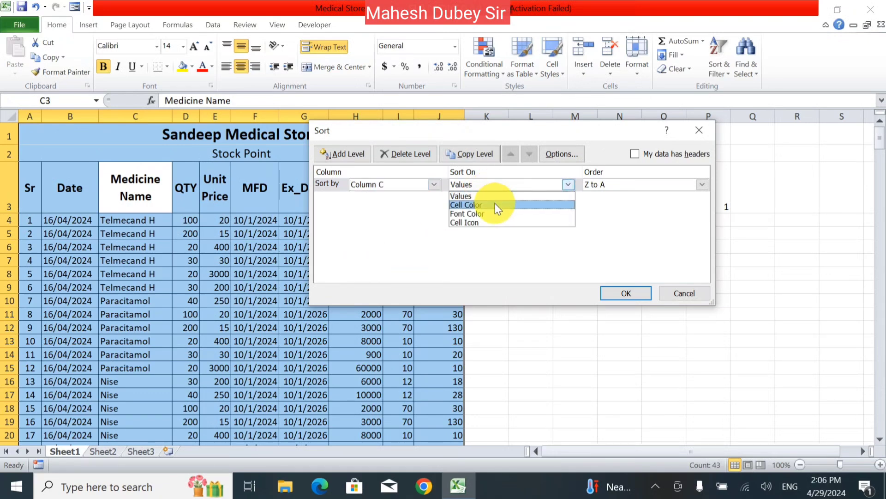
left_click(495, 205)
left_click(637, 297)
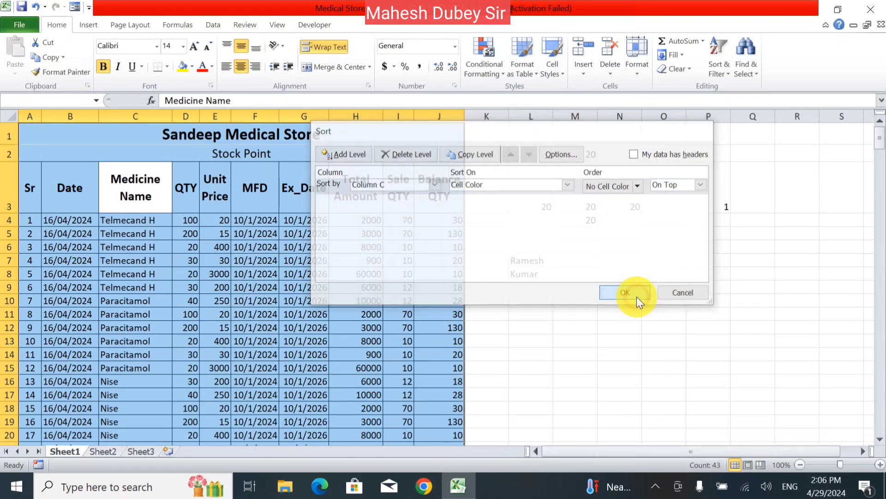
left_click(464, 289)
left_click(284, 262)
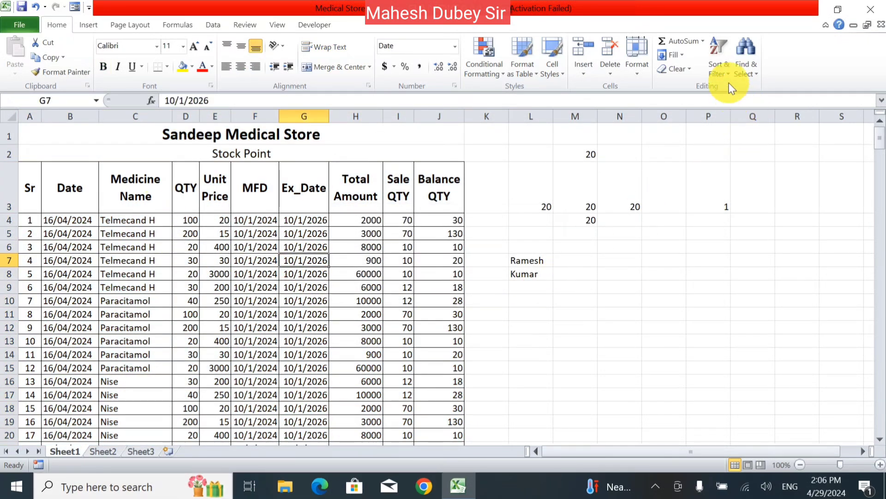
- Turn on filtering for the header cells A3:J3
left_click(721, 69)
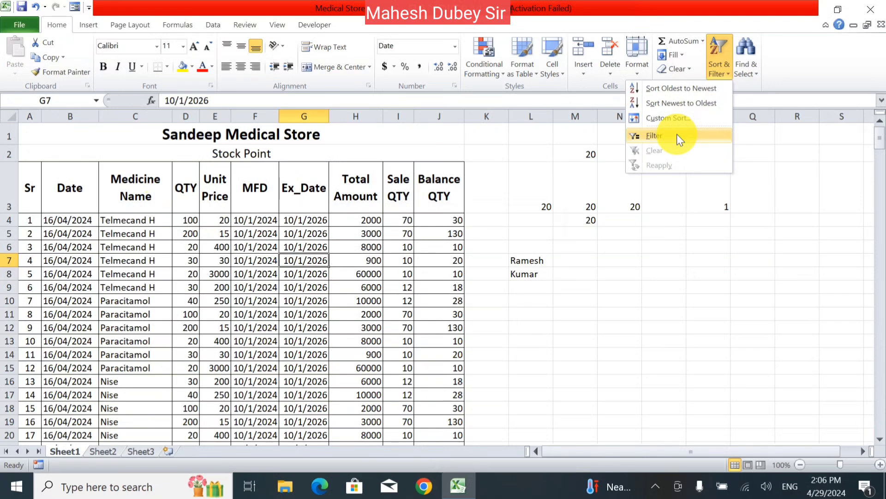
left_click(28, 192)
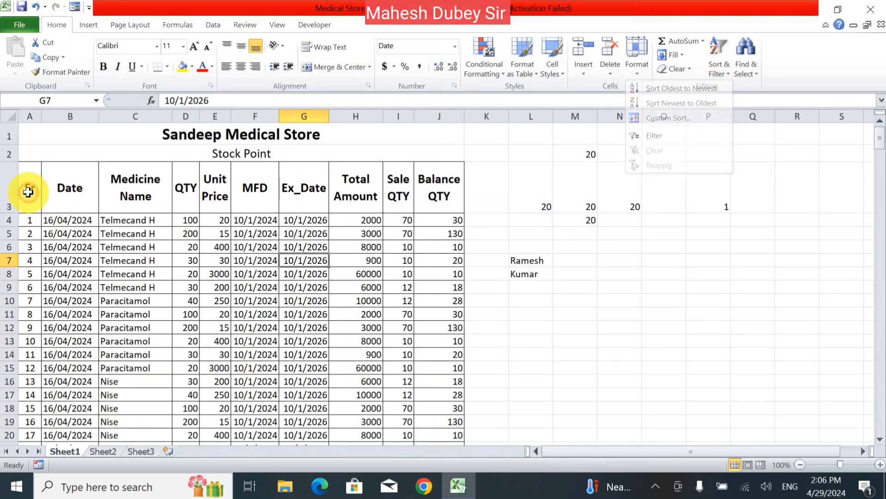
left_click_drag(27, 192, 448, 199)
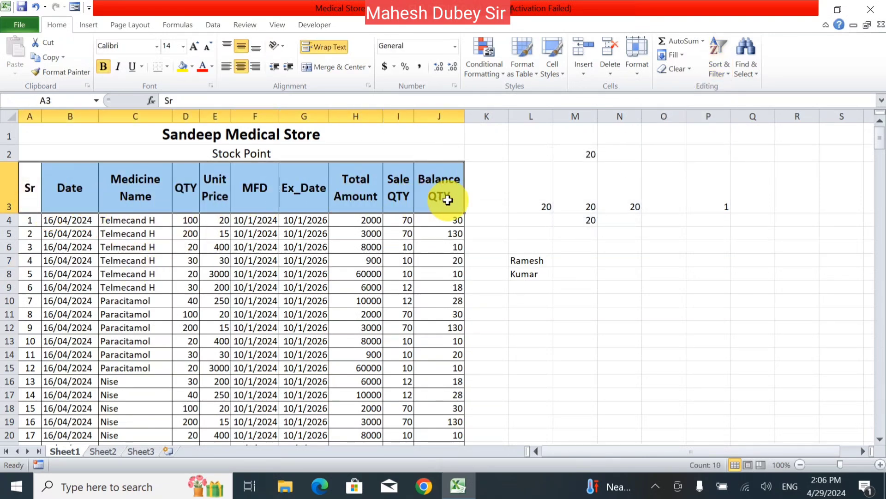
left_click(725, 74)
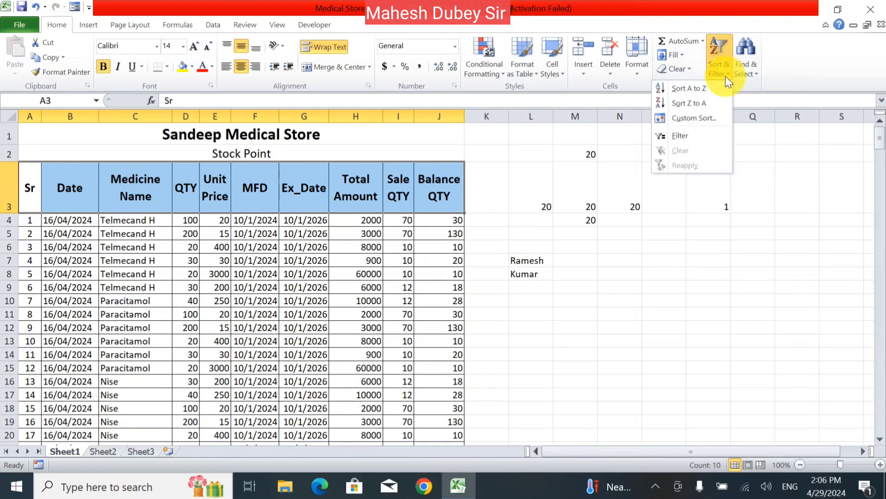
left_click(713, 134)
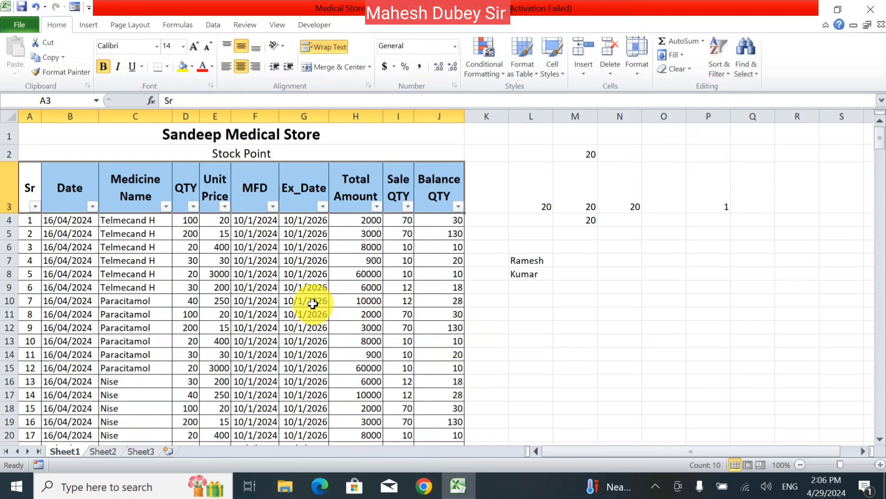
- Filter the QTY column to show only rows with a quantity of 30
left_click(262, 299)
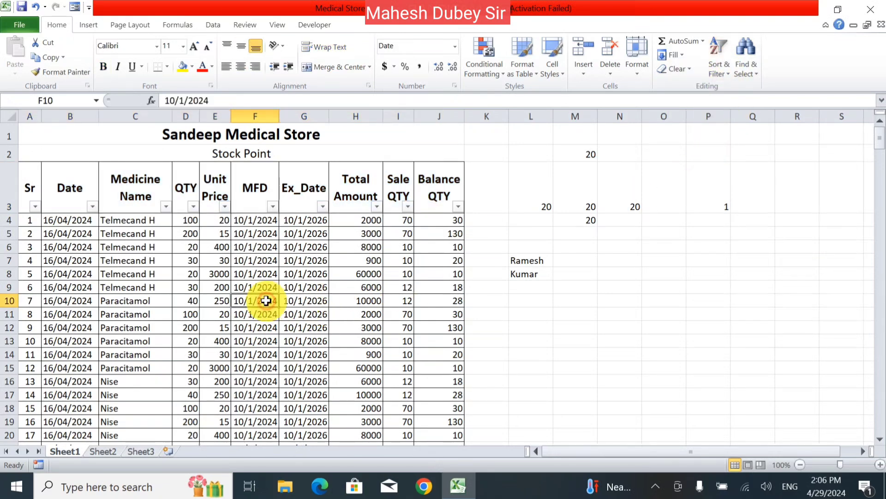
left_click(193, 206)
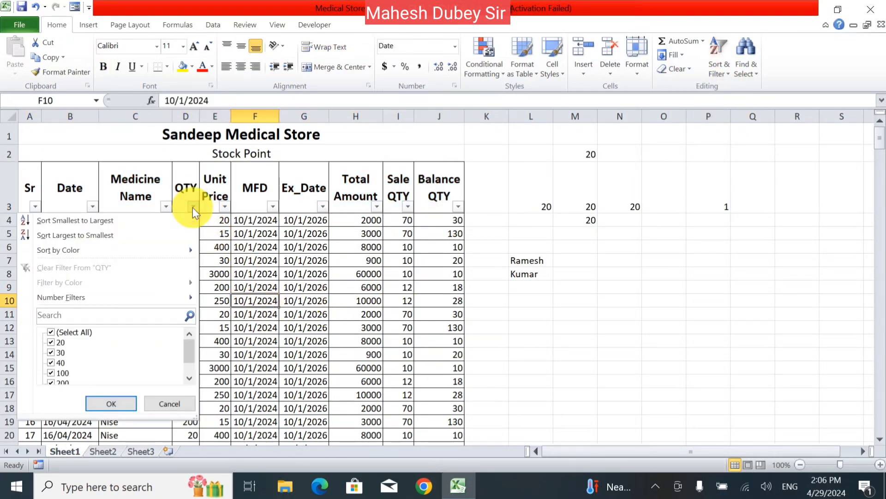
left_click(85, 331)
left_click(48, 353)
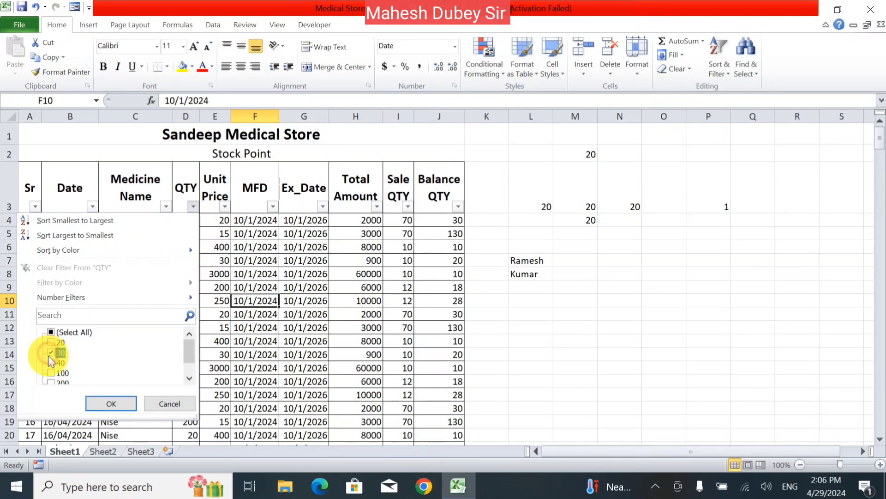
left_click(109, 407)
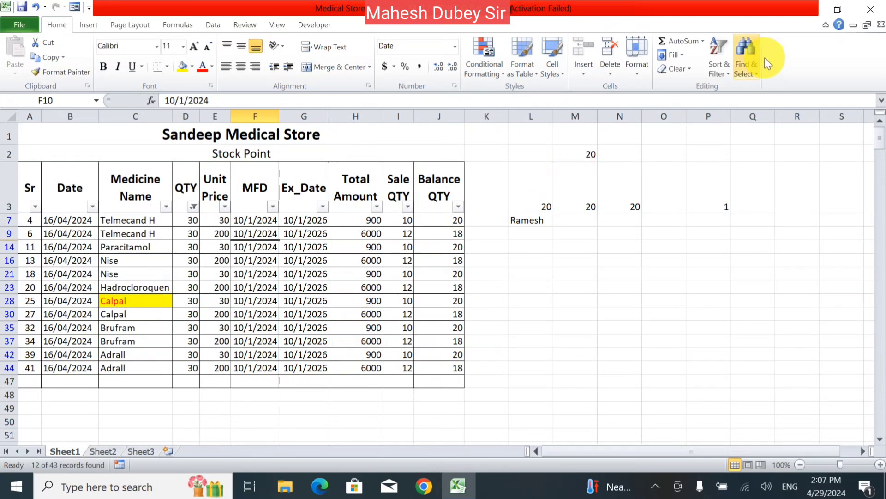
- Clear the QTY filter so all stock rows reappear
left_click(710, 74)
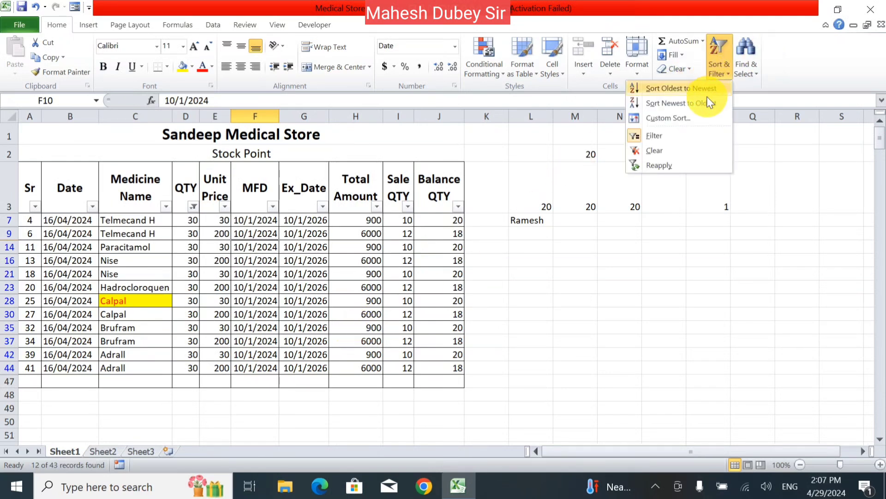
left_click(659, 155)
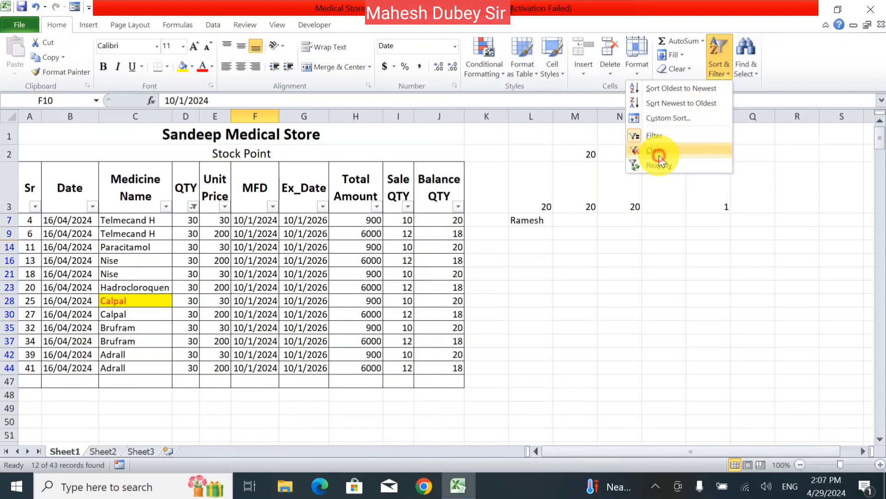
left_click(718, 76)
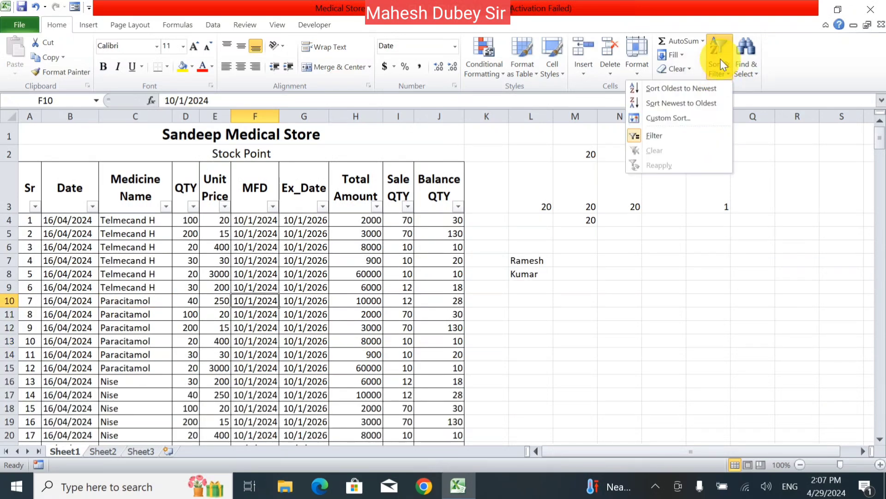
left_click(429, 317)
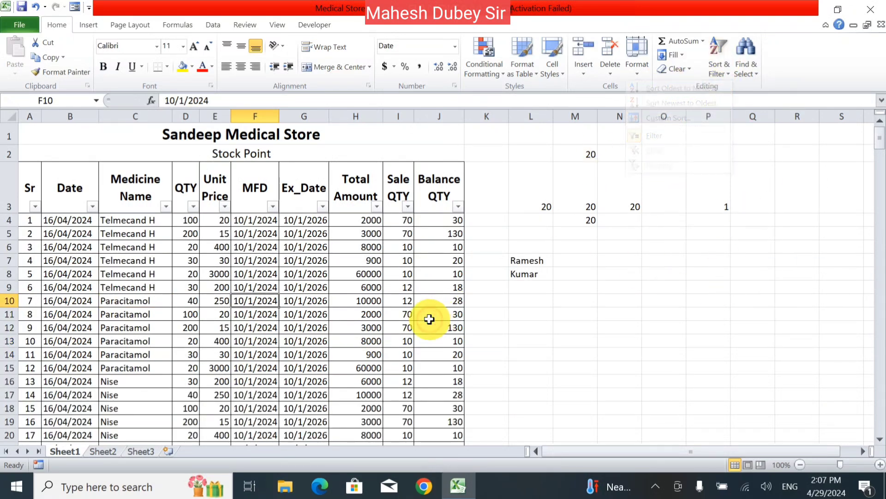
left_click(755, 74)
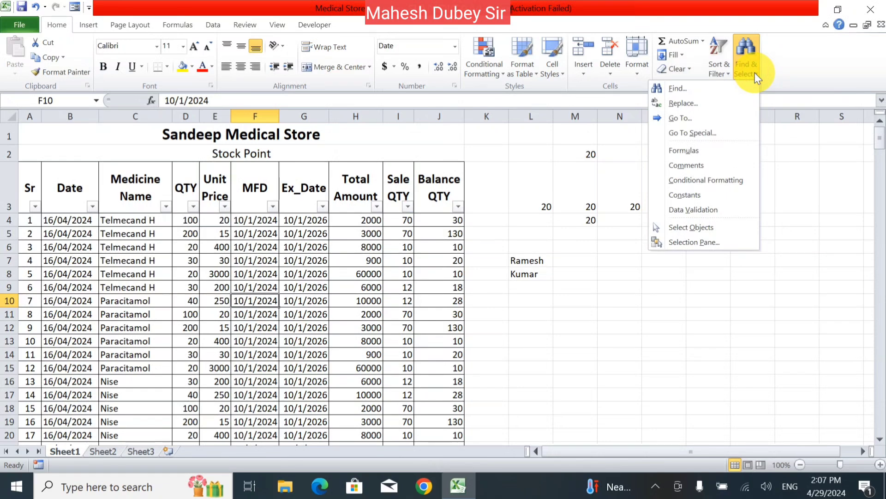
- Open Find and Replace, move it aside, and find the first 'nise' match
left_click(647, 327)
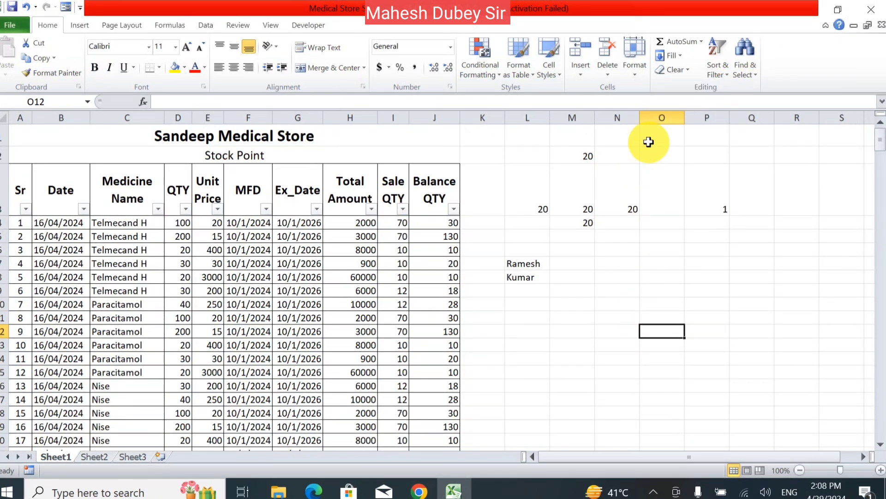
left_click(752, 63)
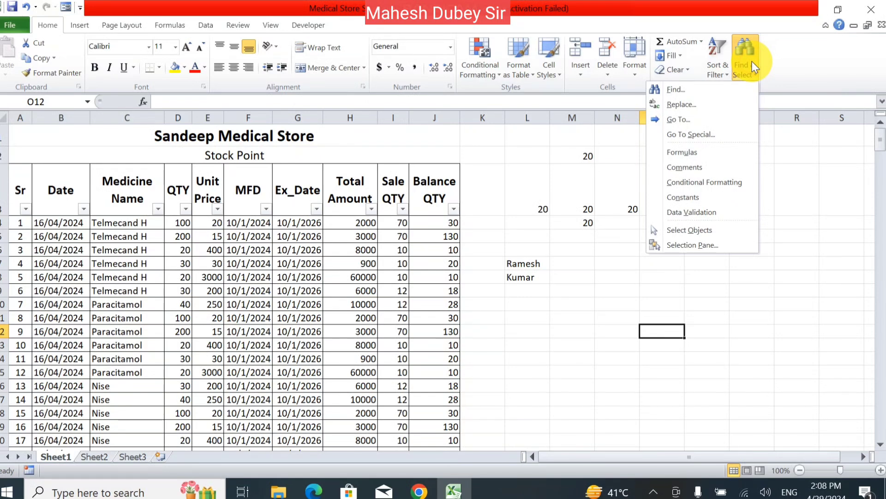
left_click(678, 89)
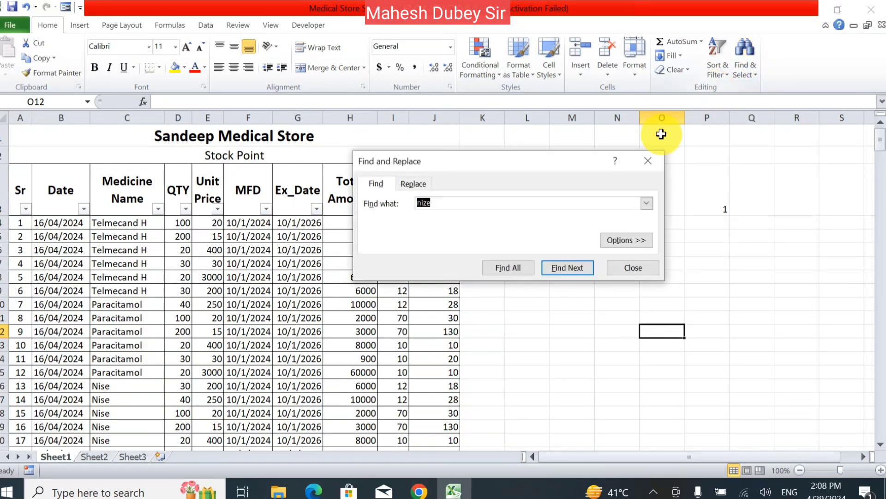
left_click_drag(481, 160, 619, 152)
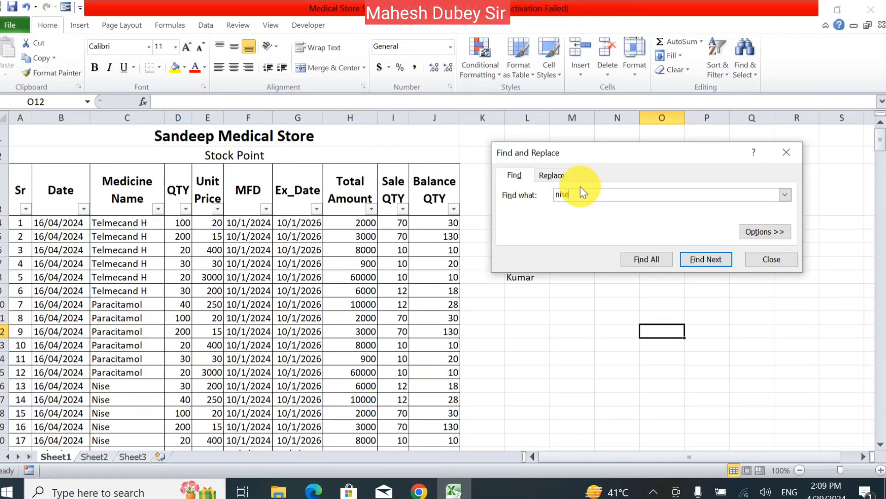
left_click(693, 257)
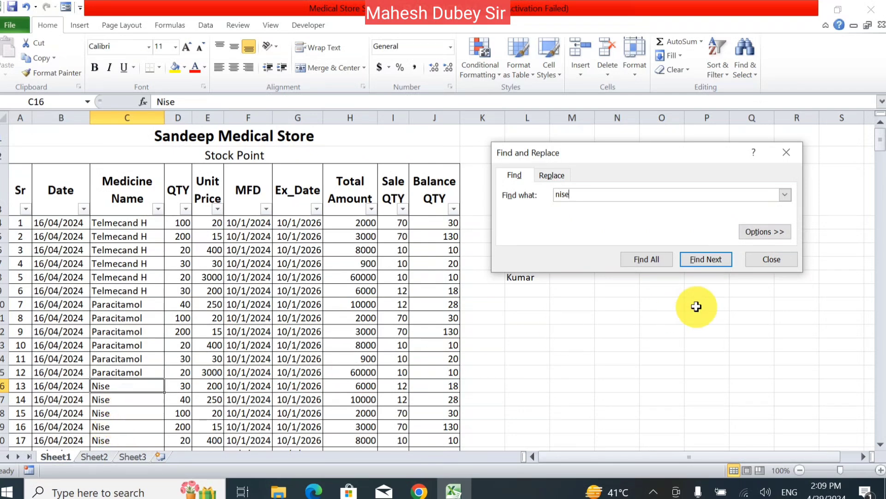
- Step through the remaining Nise entries down column C, then close the Find window
left_click(711, 258)
left_click(710, 258)
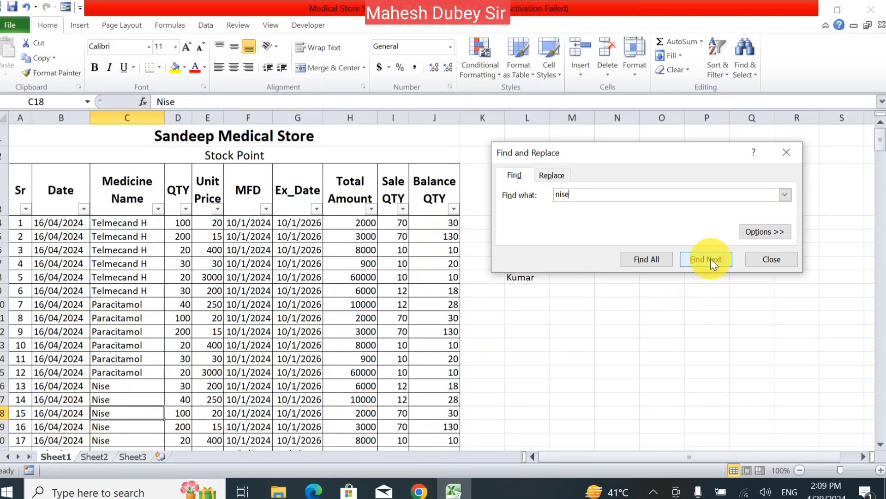
left_click(710, 259)
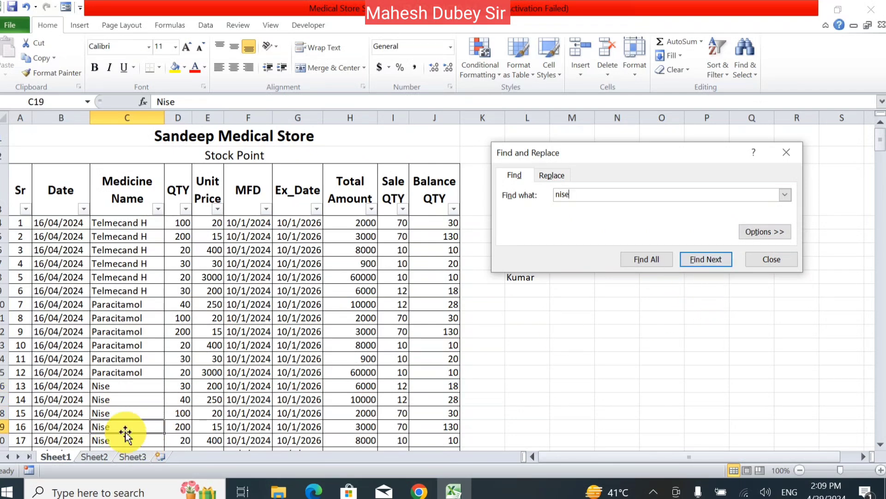
left_click(101, 399)
scroll(105, 397, "down", 2)
left_click(103, 308)
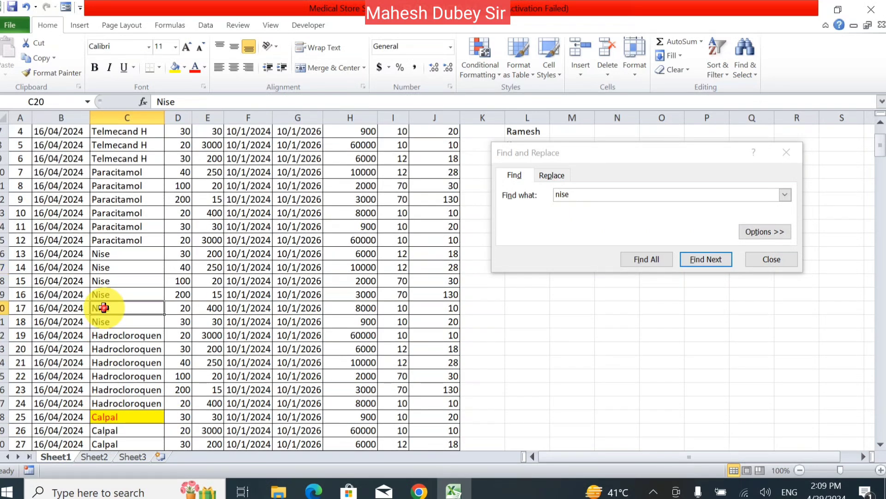
left_click(707, 260)
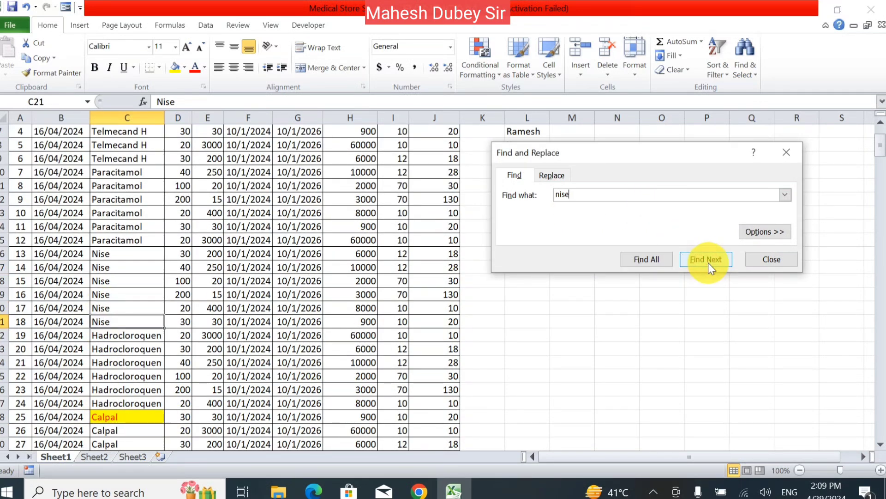
left_click(585, 194)
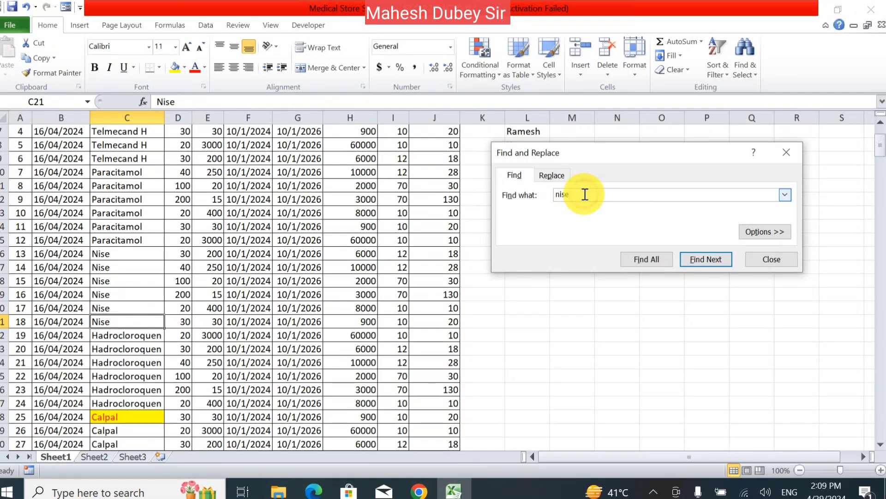
left_click_drag(585, 194, 543, 202)
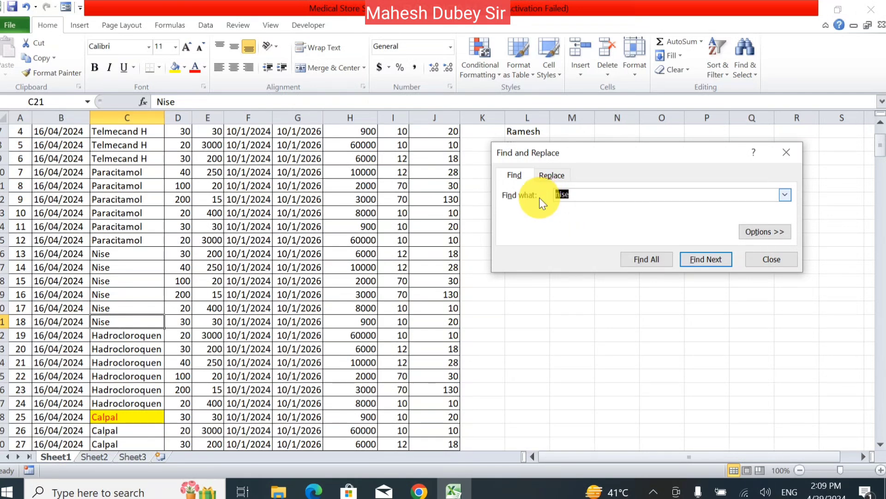
left_click(783, 153)
left_click(741, 78)
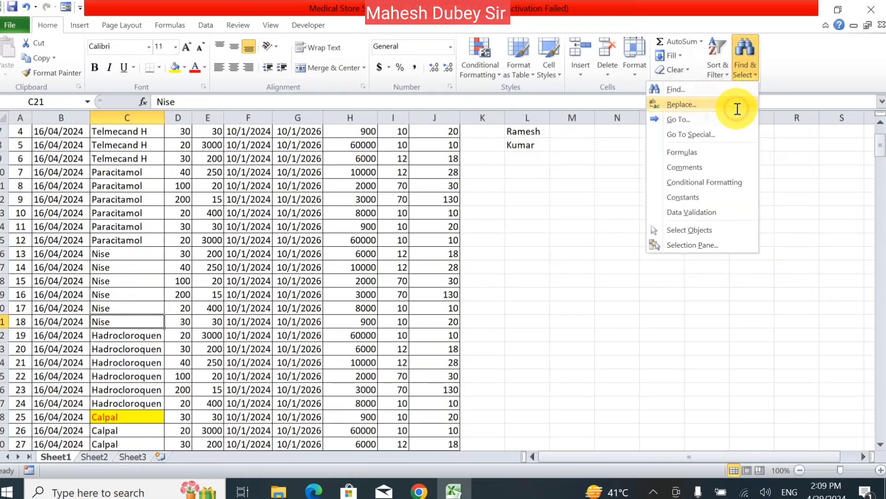
- Replace all six 'nise' matches with 'Tara meicine' using Replace All, then close the dialog
left_click(737, 109)
left_click(581, 198)
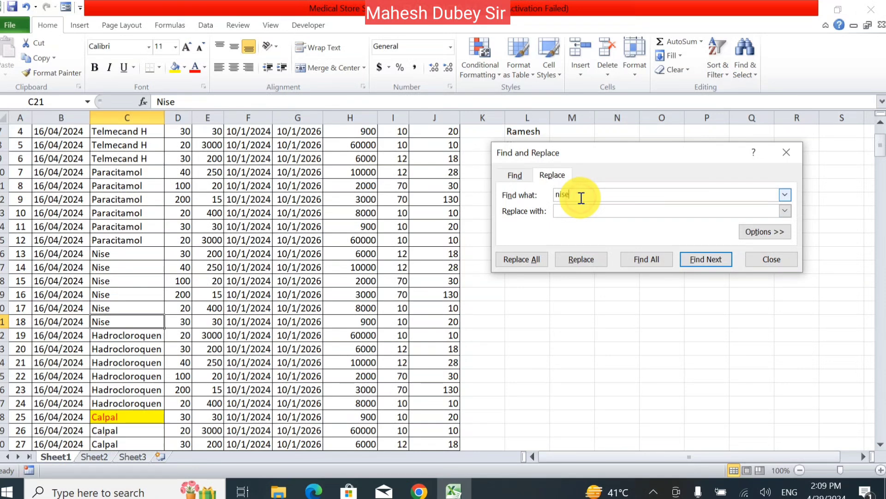
left_click(581, 213)
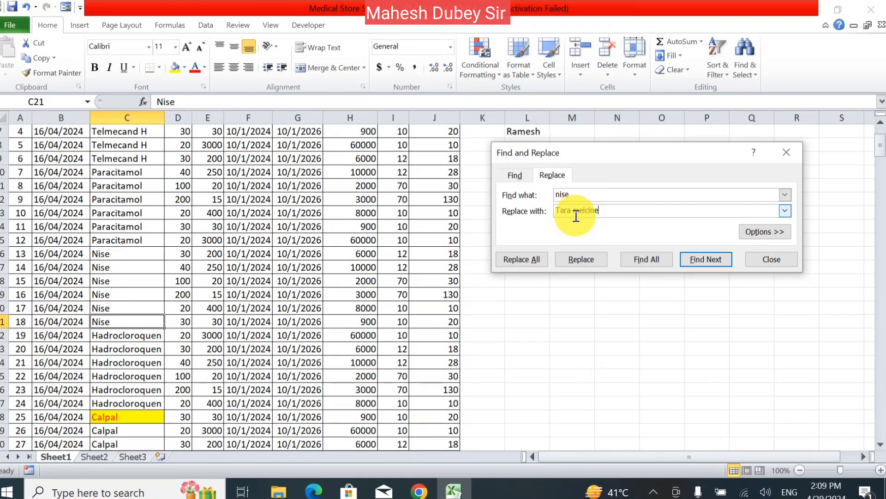
left_click(538, 260)
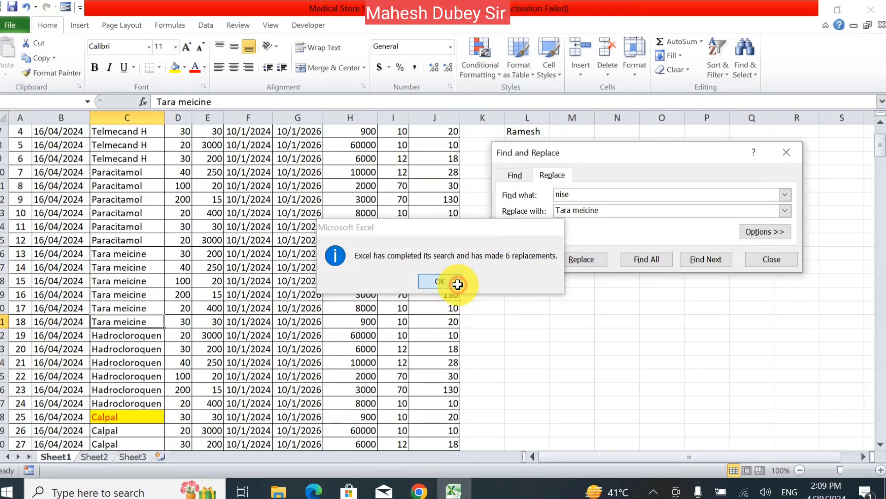
left_click(457, 285)
left_click(769, 261)
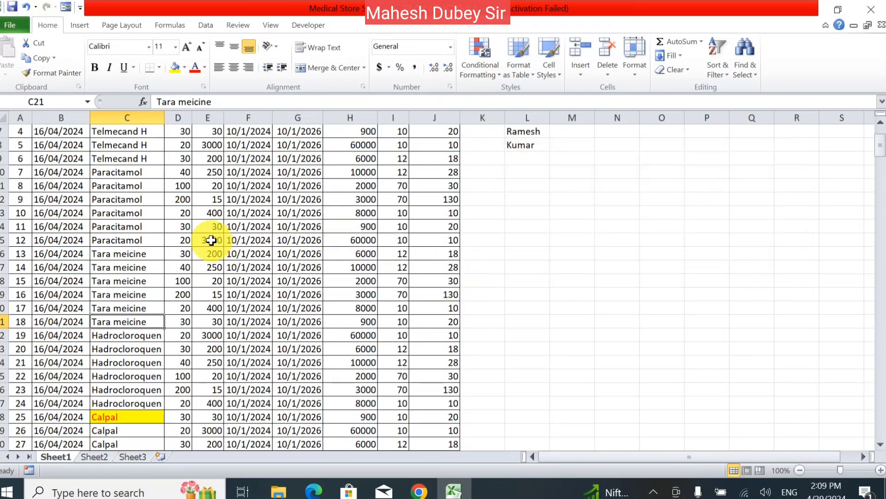
scroll(75, 283, "up", 2)
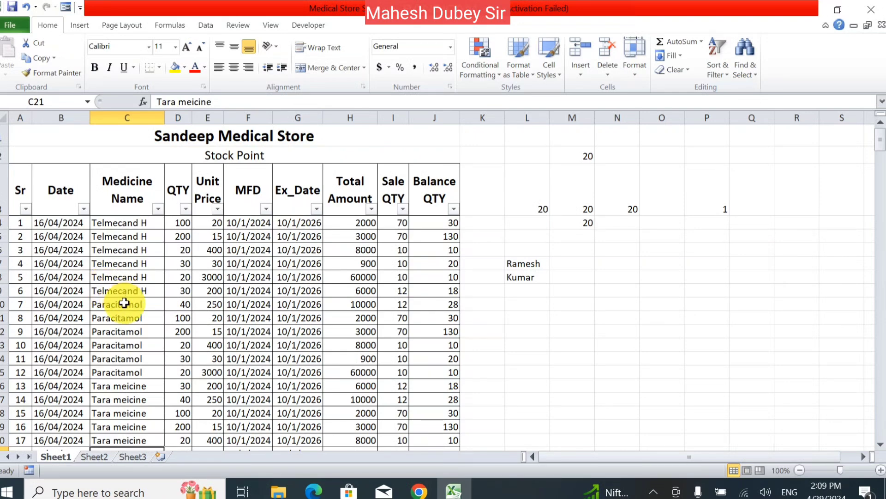
scroll(131, 332, "down", 1)
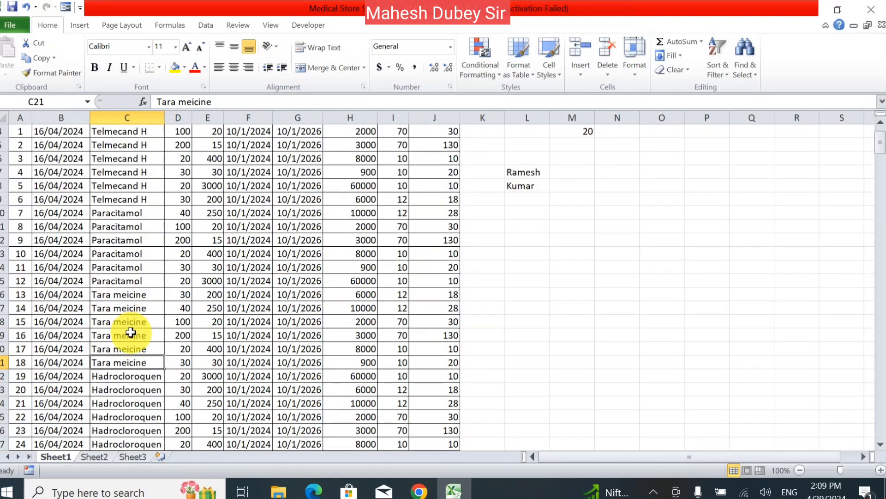
left_click(744, 73)
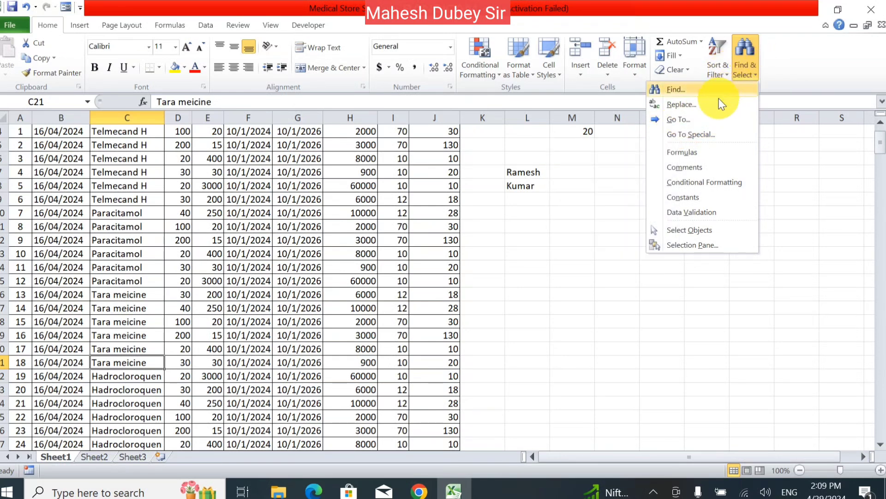
- Select every constant cell on the sheet via Go To Special > Constants
left_click(707, 119)
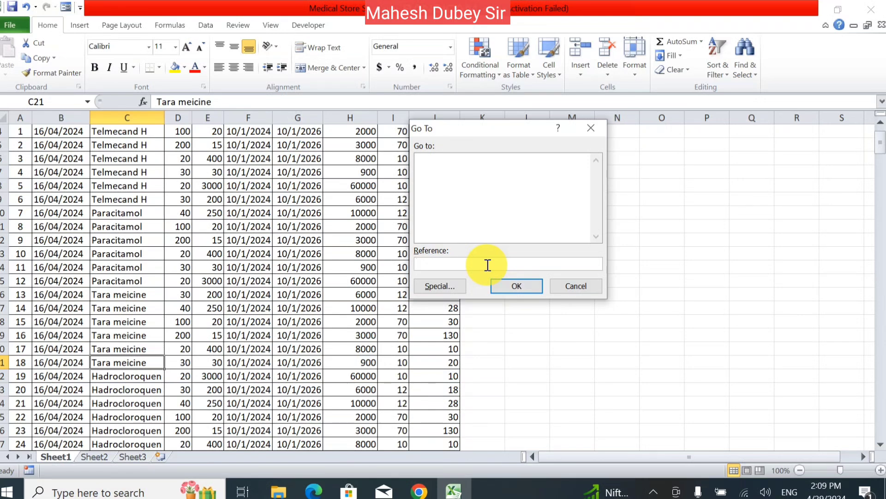
left_click(428, 286)
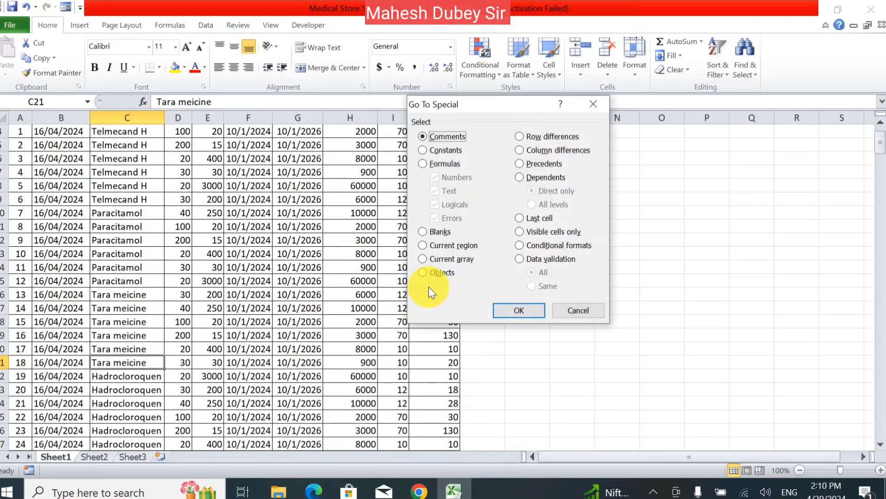
left_click(443, 154)
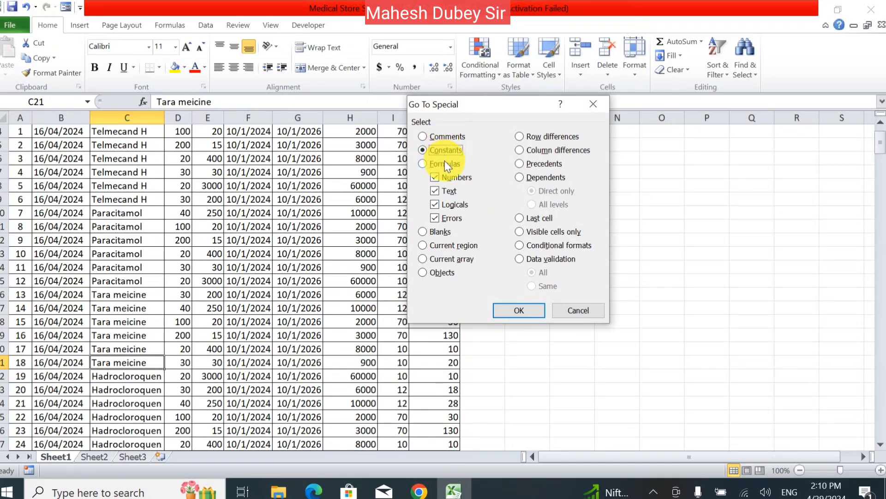
left_click(519, 309)
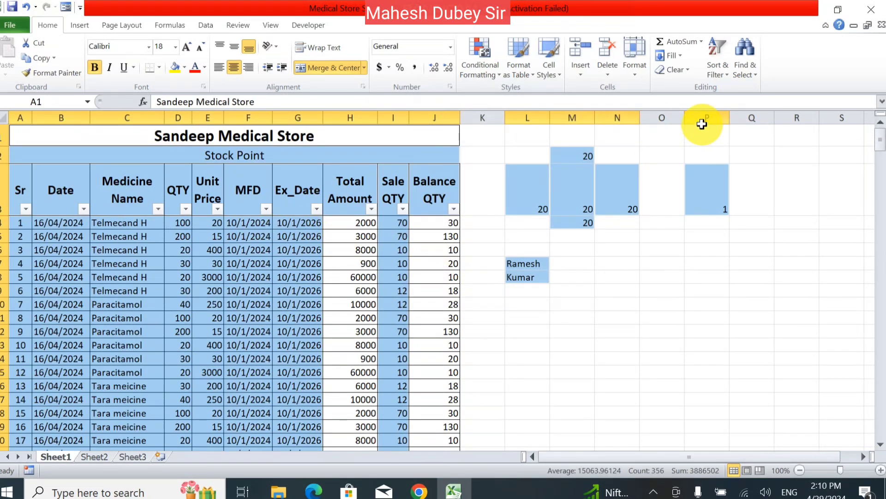
- Attempt Go To reference 3, dismiss the invalid-reference error, cancel, and select M8
left_click(746, 72)
left_click(730, 119)
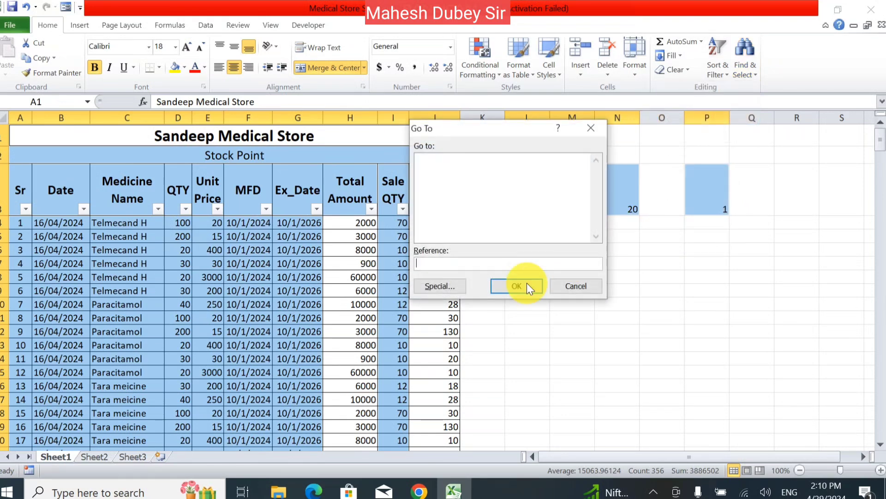
type("3")
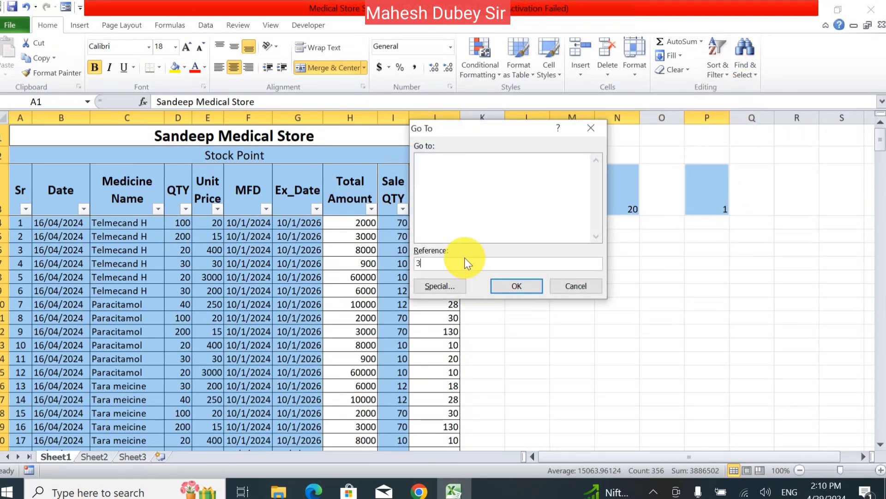
key("Return")
left_click(456, 282)
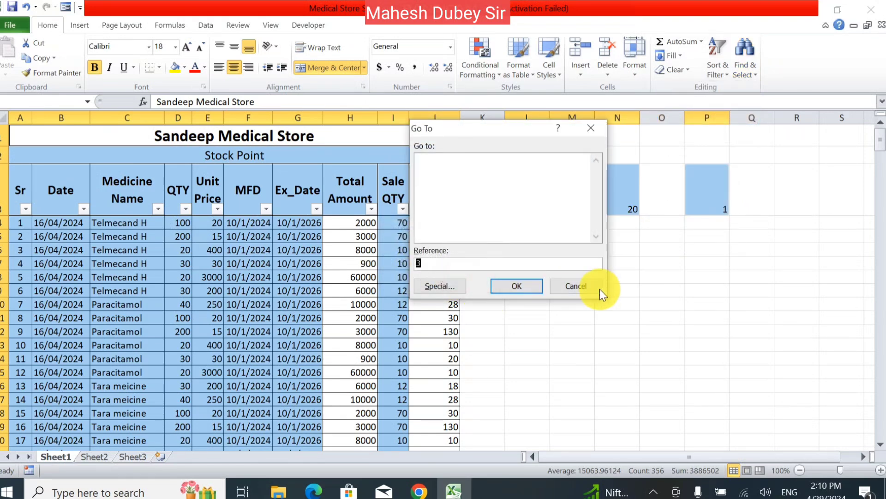
left_click(578, 284)
left_click(561, 277)
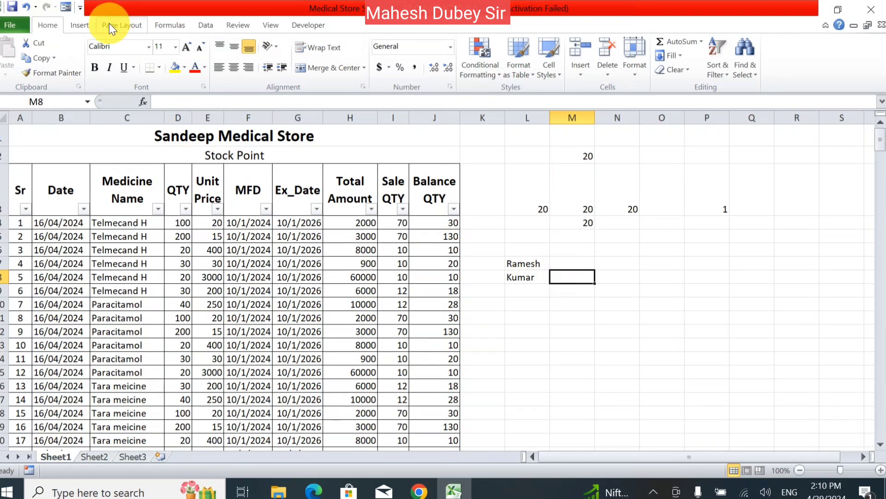
- Browse the Insert, Review, Data and Formulas tabs, end on Insert, and select O11
left_click(82, 24)
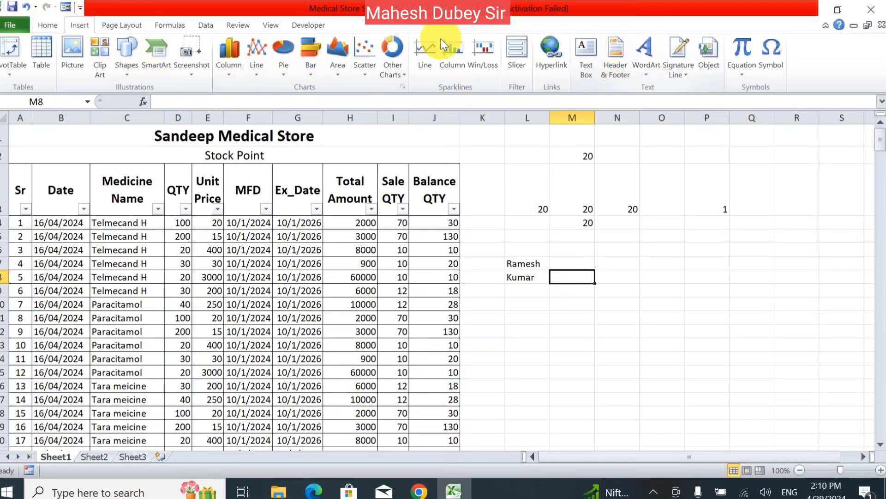
left_click(235, 26)
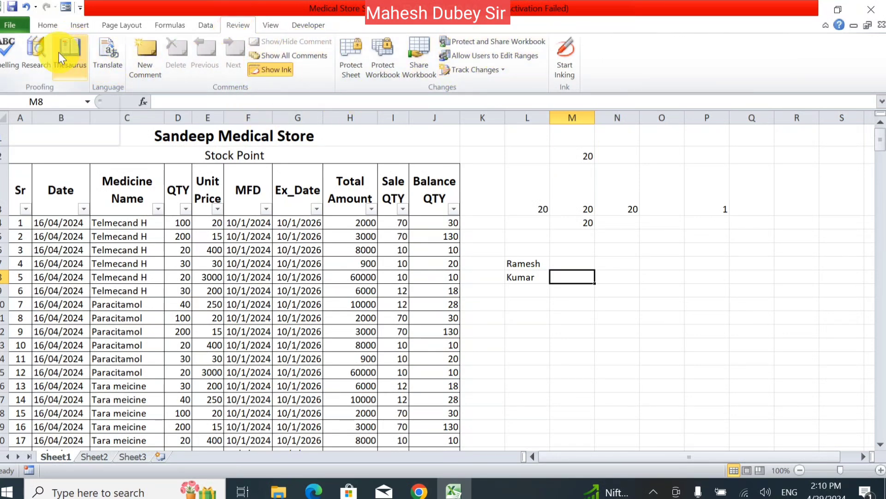
left_click(205, 25)
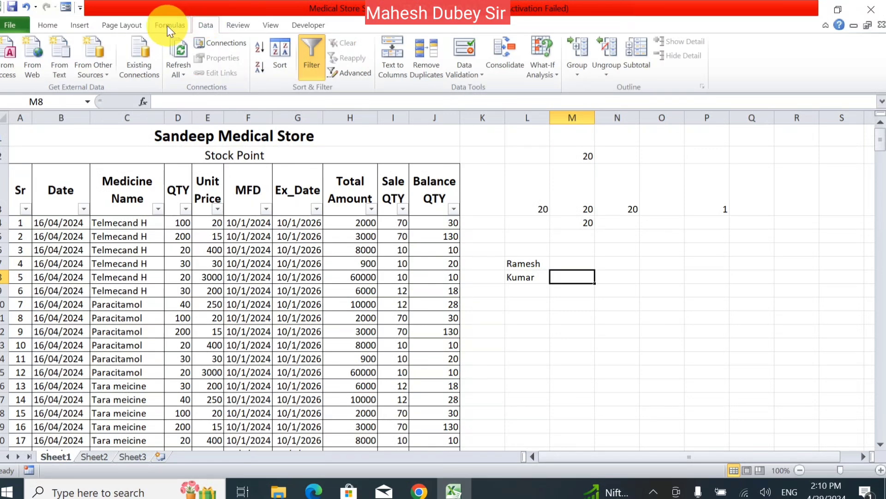
left_click(167, 26)
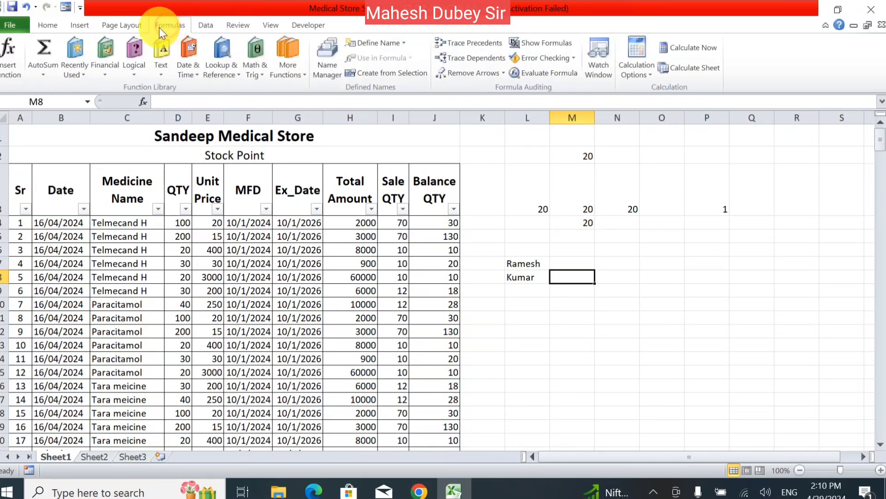
left_click(86, 29)
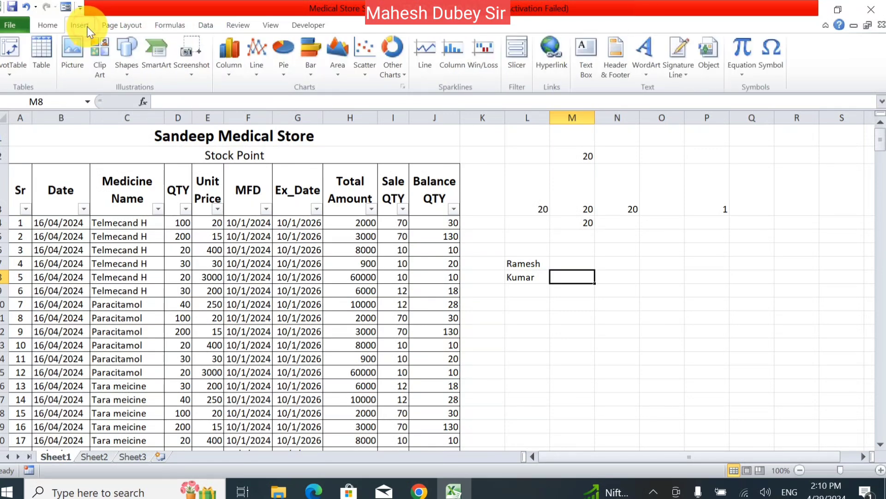
left_click(635, 316)
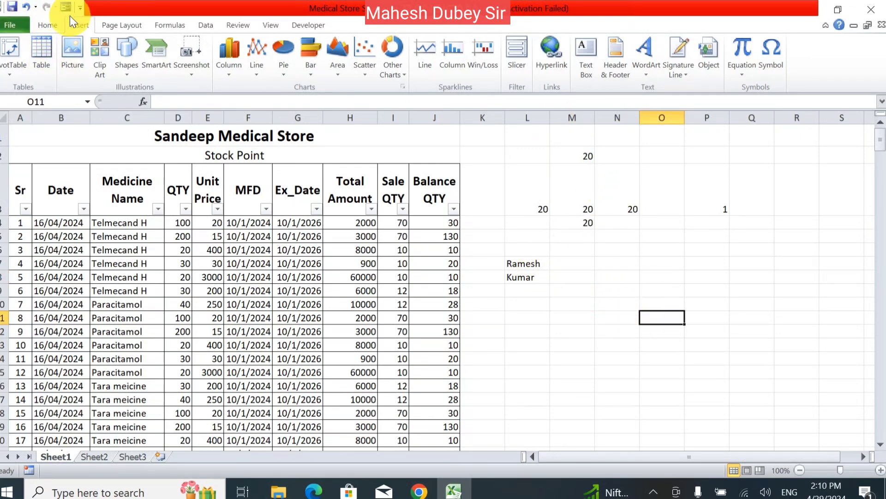
- Select all blank cells with Go To Special Blanks, then select the stock table A4:J35
left_click(43, 24)
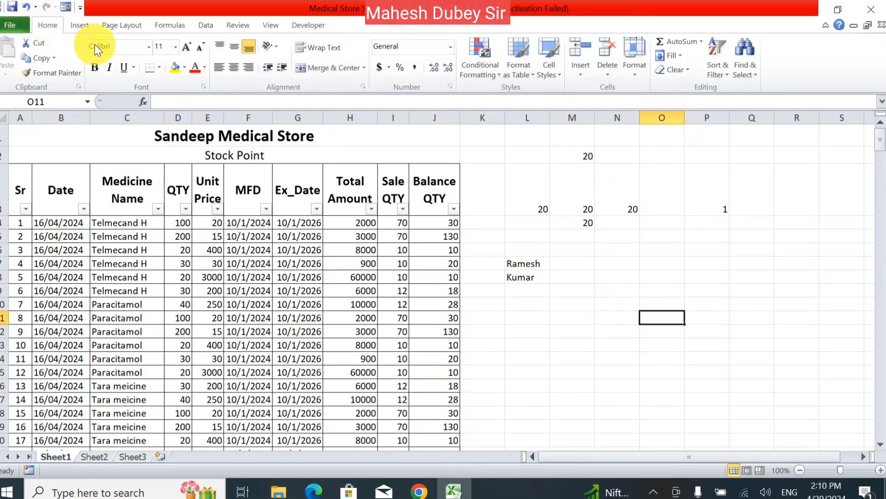
left_click(741, 70)
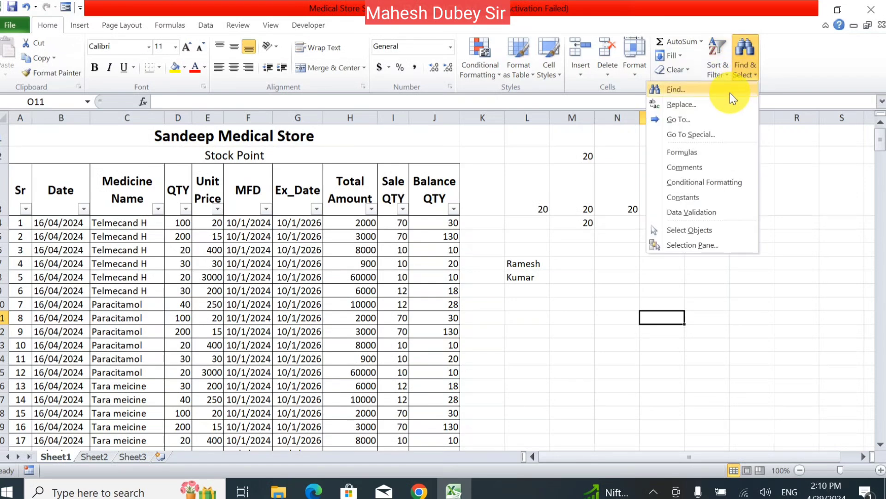
left_click(720, 133)
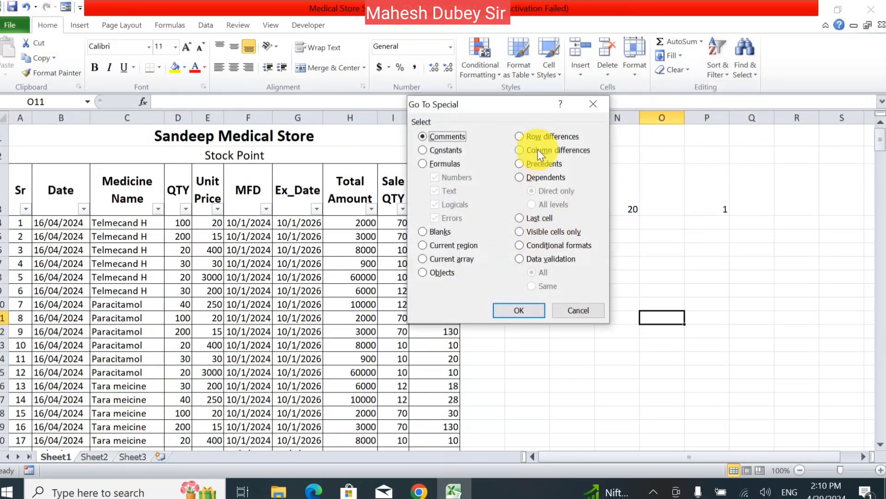
left_click(538, 150)
left_click(531, 246)
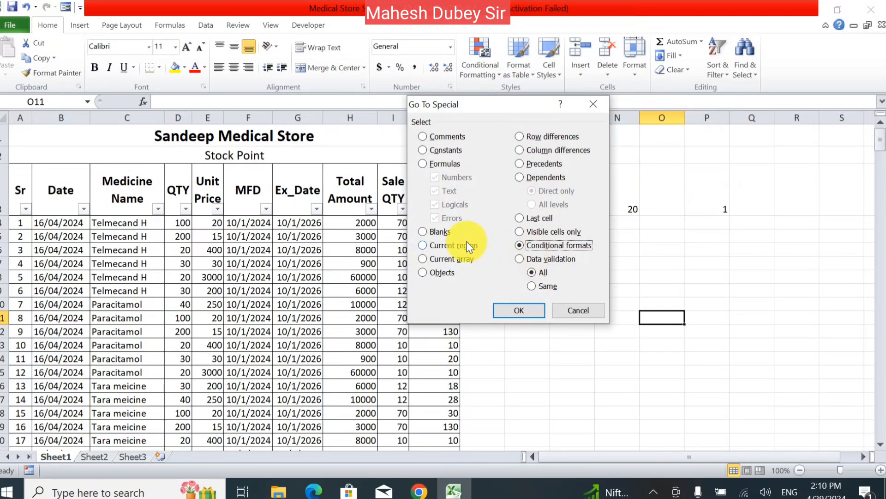
left_click(435, 232)
left_click(518, 311)
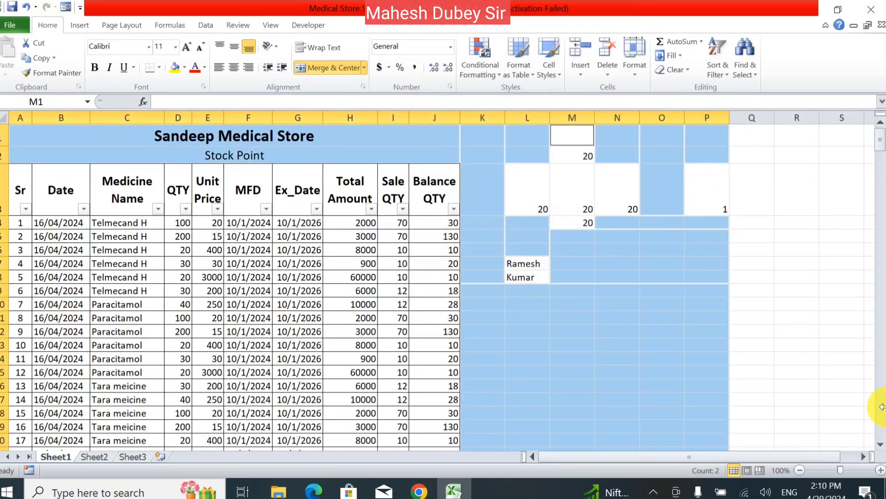
left_click(546, 317)
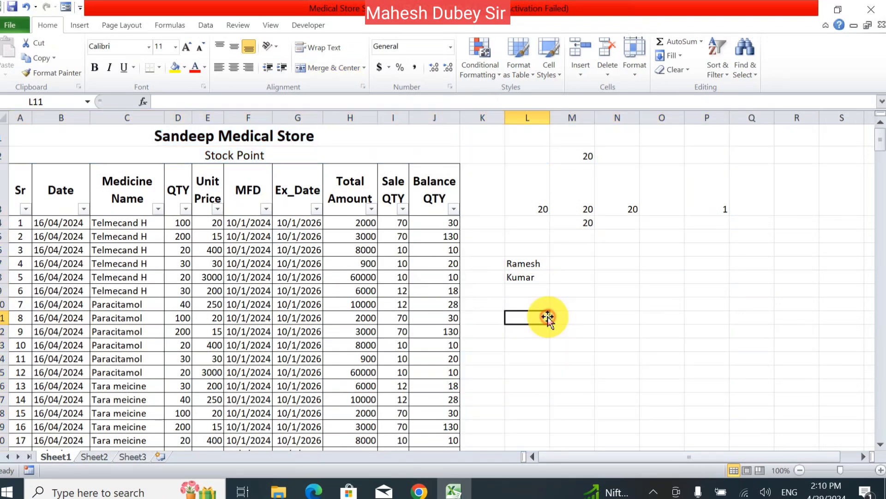
left_click_drag(20, 225, 453, 432)
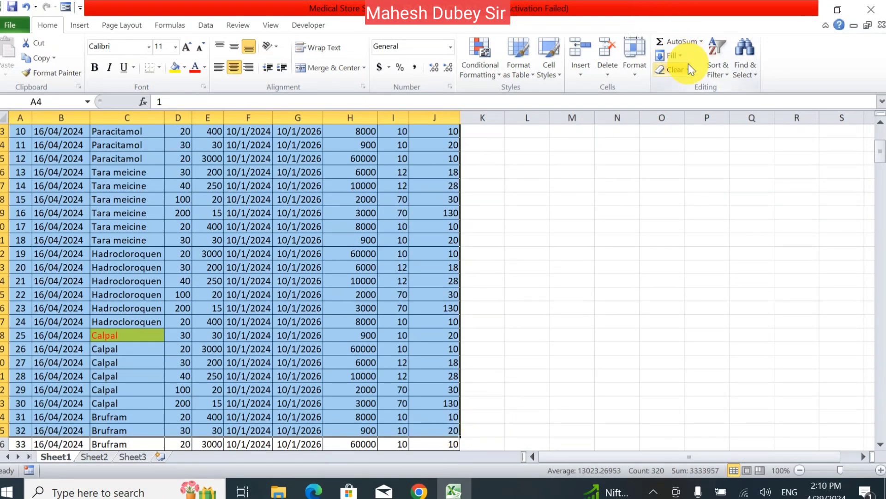
- Select only number-returning formula cells in columns H and J via Go To Special Formulas, then deselect
left_click(741, 77)
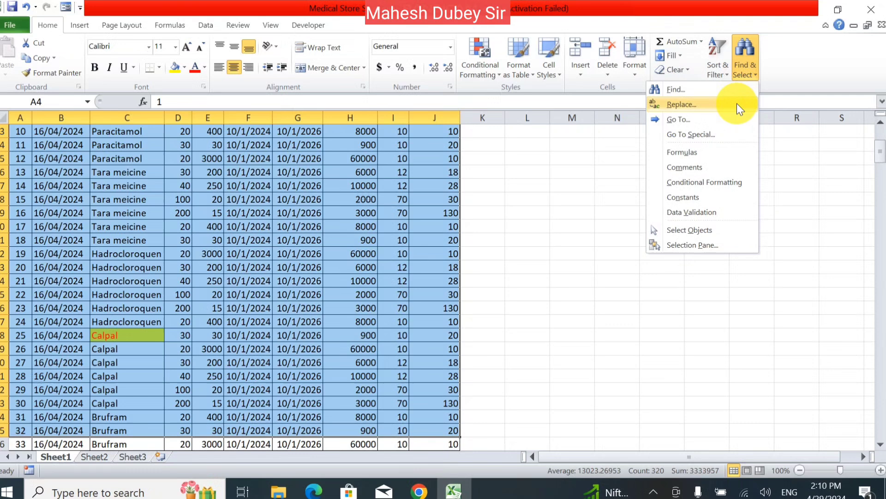
left_click(703, 133)
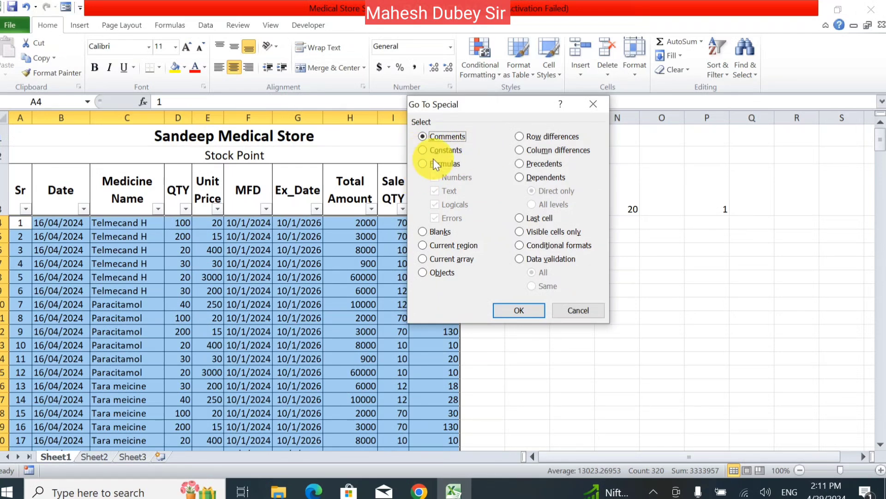
left_click(435, 164)
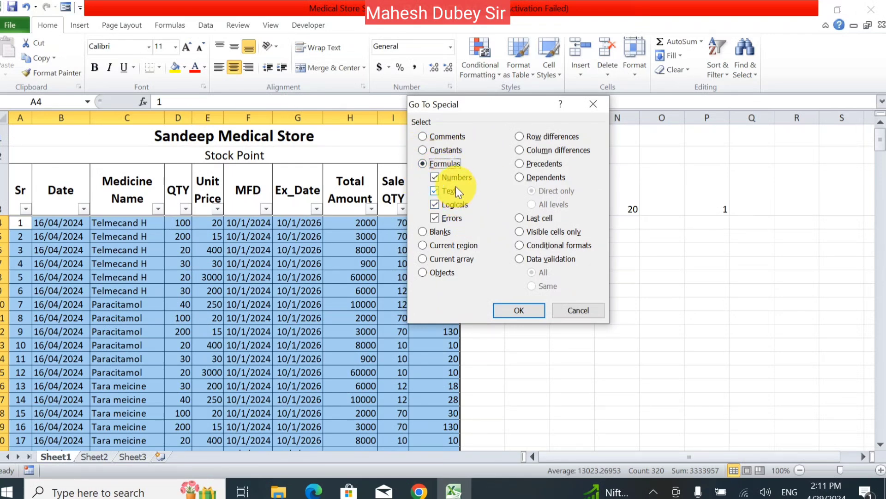
left_click(455, 189)
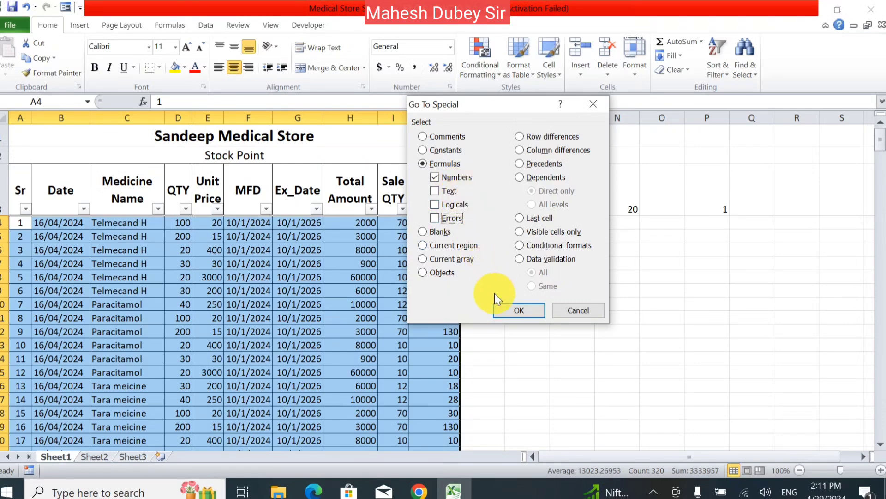
left_click(511, 310)
scroll(416, 228, "down", 3)
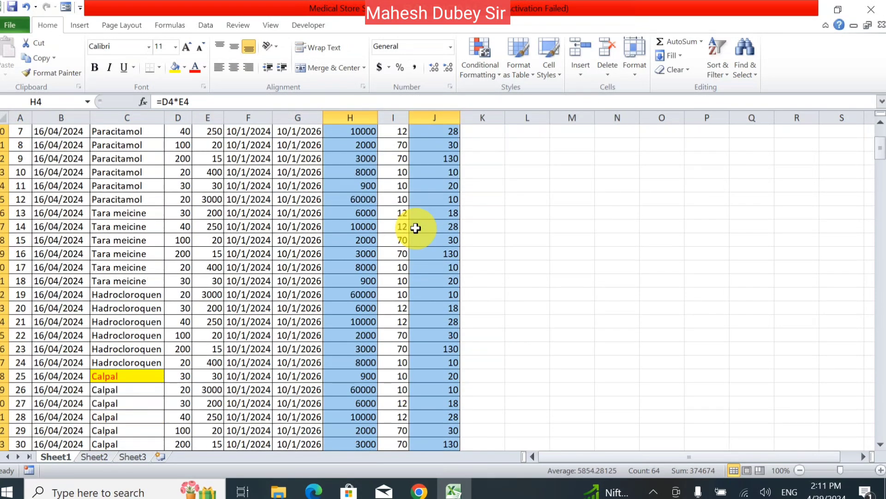
scroll(416, 228, "down", 6)
scroll(420, 259, "up", 9)
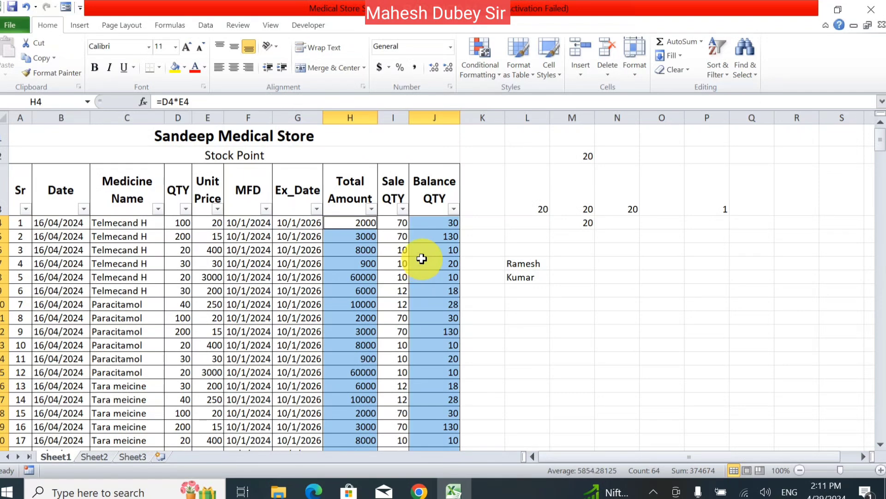
left_click(571, 292)
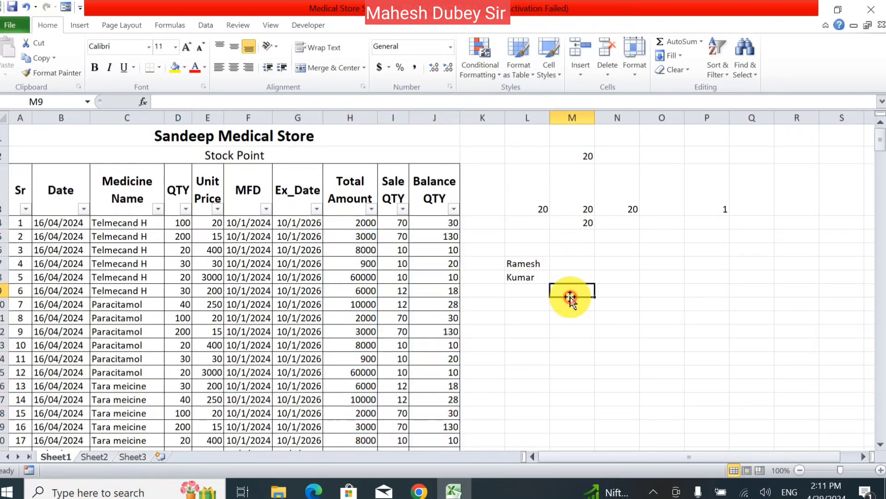
- Select all formula cells, then check for comment cells and find none
left_click(754, 77)
left_click(727, 151)
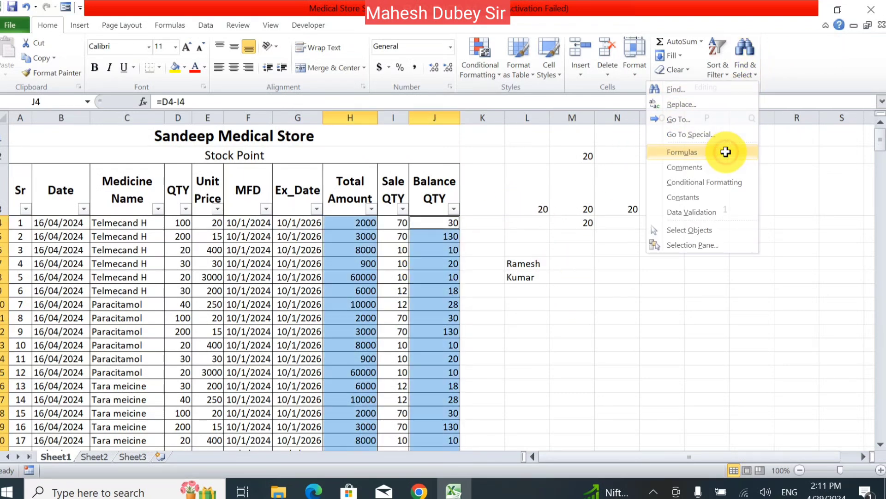
left_click(749, 69)
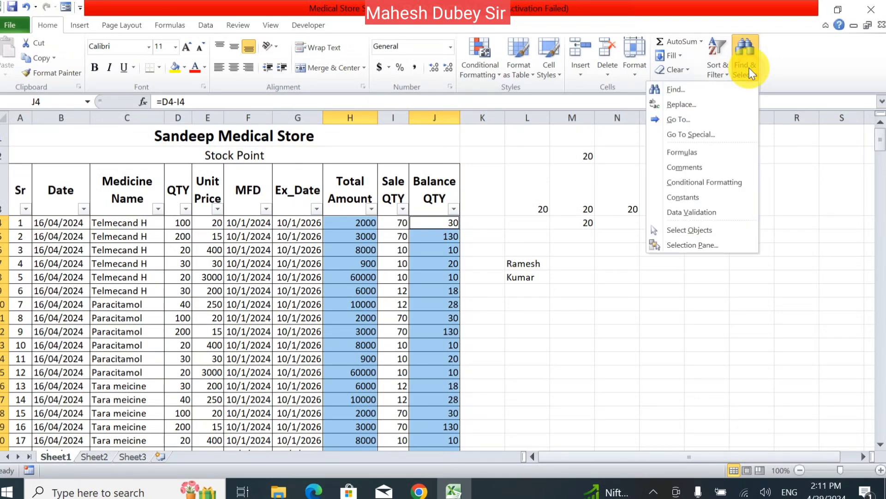
left_click(705, 168)
left_click(457, 283)
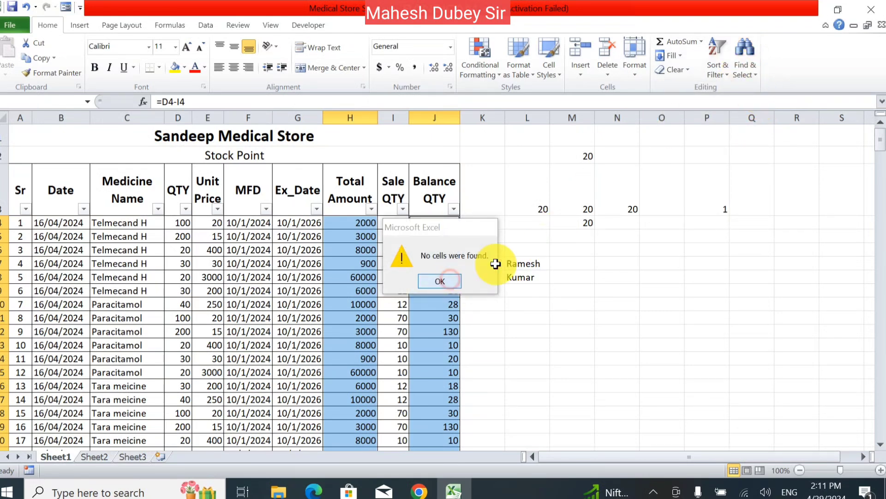
- Confirm no conditionally formatted cells exist, then select Total Amount cells H5:H18
left_click(745, 53)
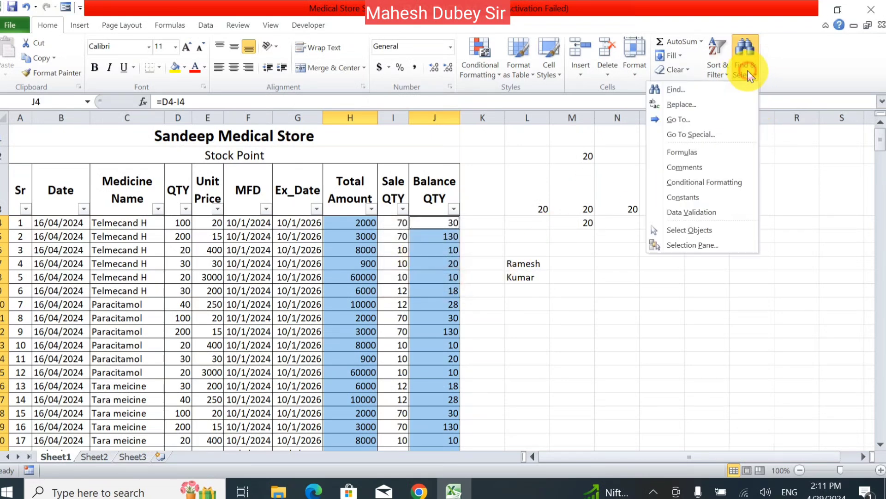
left_click(711, 184)
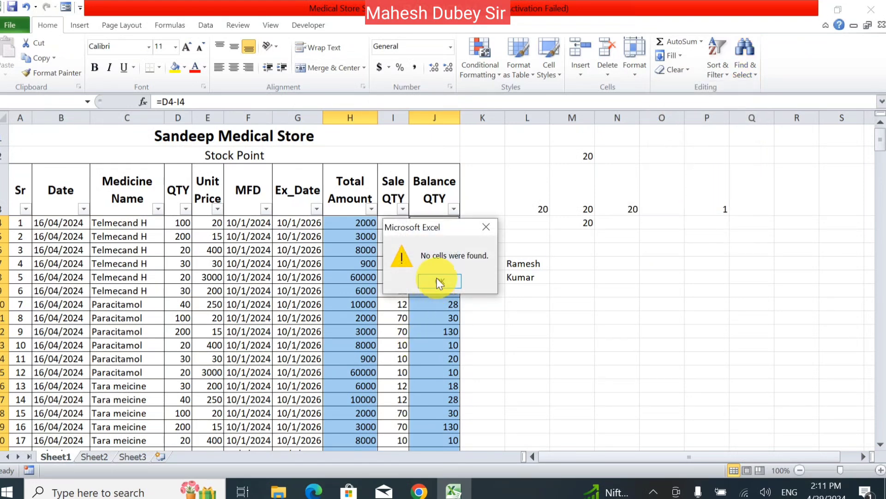
left_click(438, 282)
left_click(535, 263)
left_click_drag(353, 236, 358, 411)
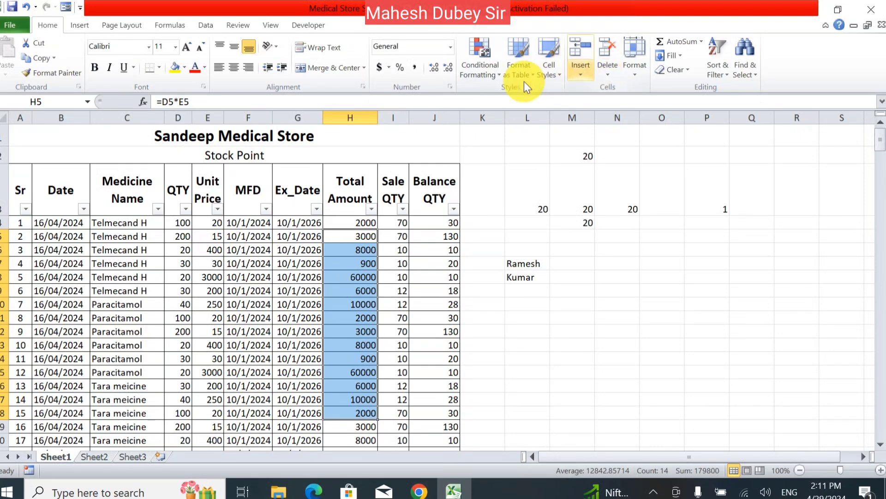
- Highlight Total Amount values greater than the threshold, the 60000 cells, in light red
left_click(480, 71)
mouse_move(460, 106)
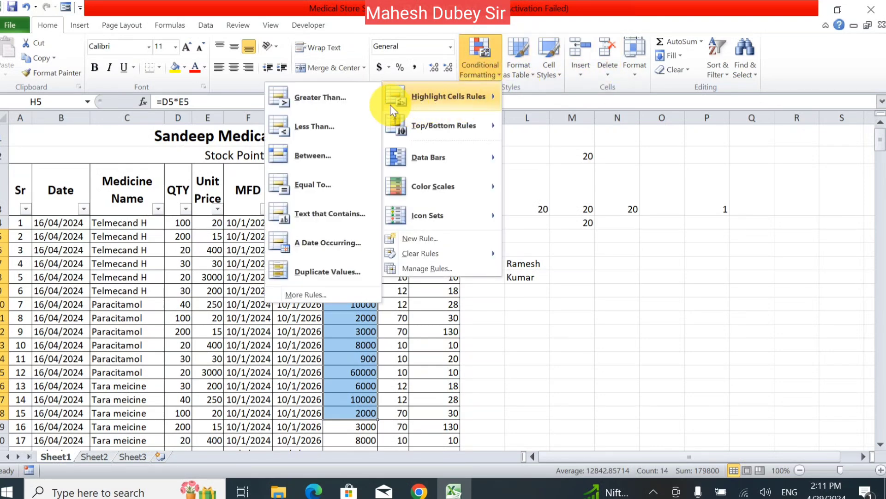
left_click(340, 94)
left_click(570, 243)
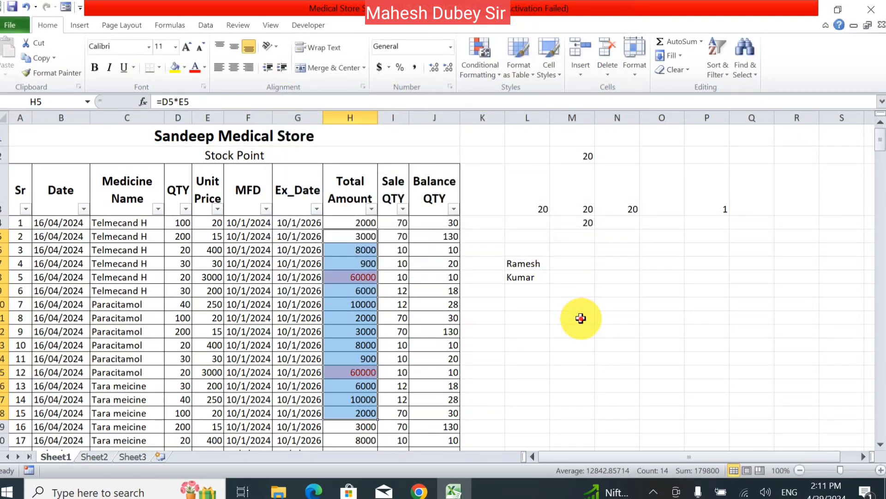
left_click(580, 317)
- Select conditionally formatted cells, then search for constants and data validation, finding none
left_click(745, 51)
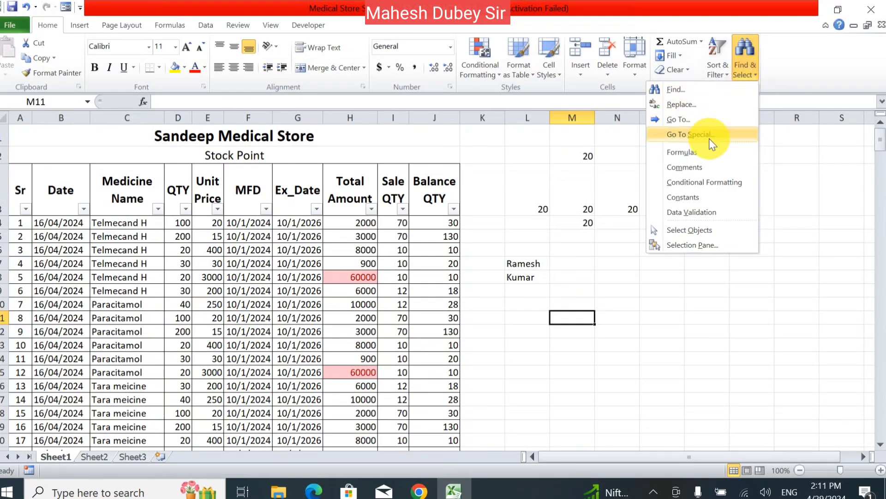
left_click(701, 182)
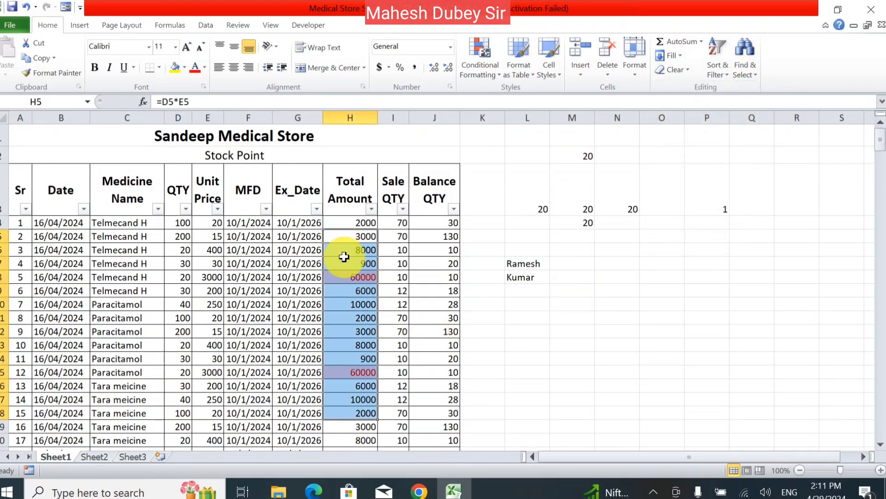
left_click(744, 67)
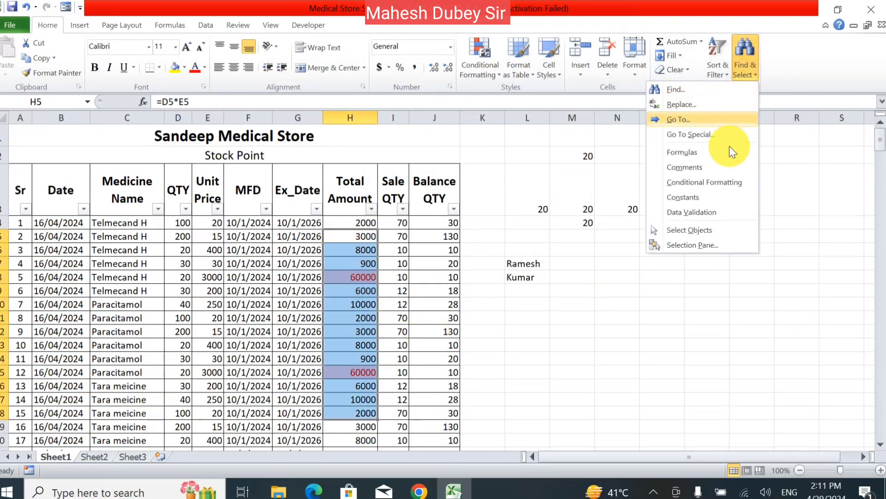
left_click(718, 202)
left_click(443, 285)
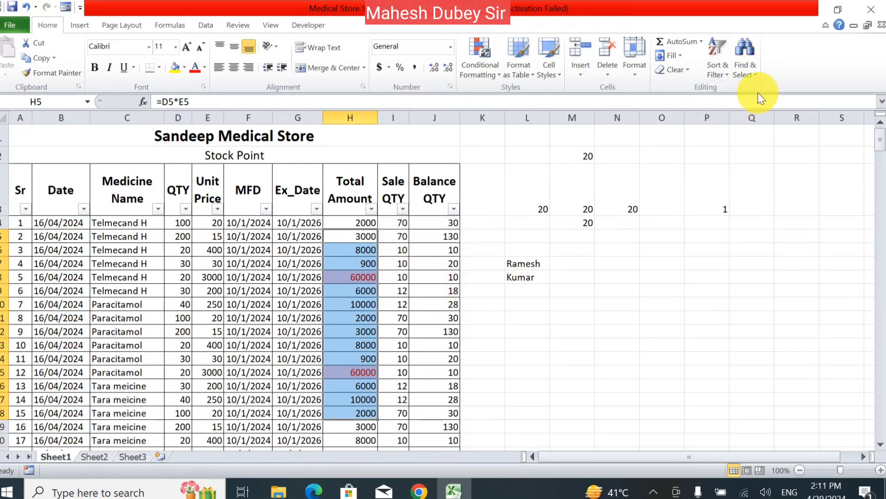
left_click(757, 74)
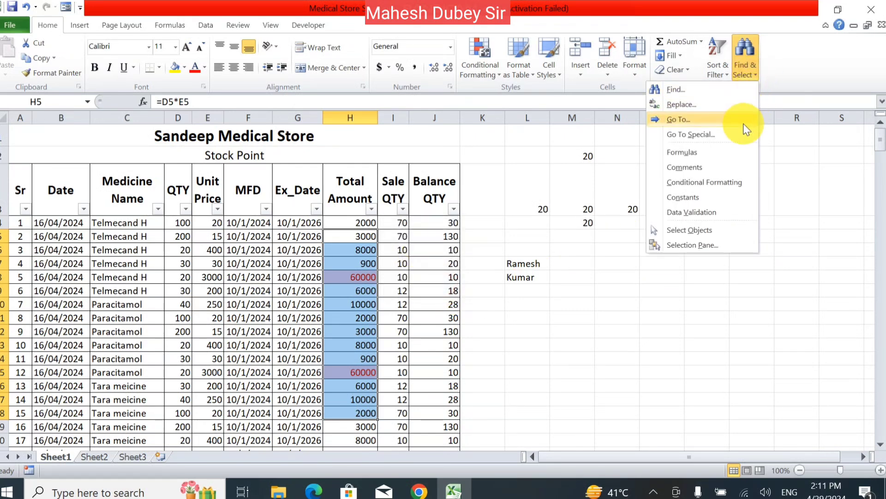
left_click(719, 212)
left_click(420, 283)
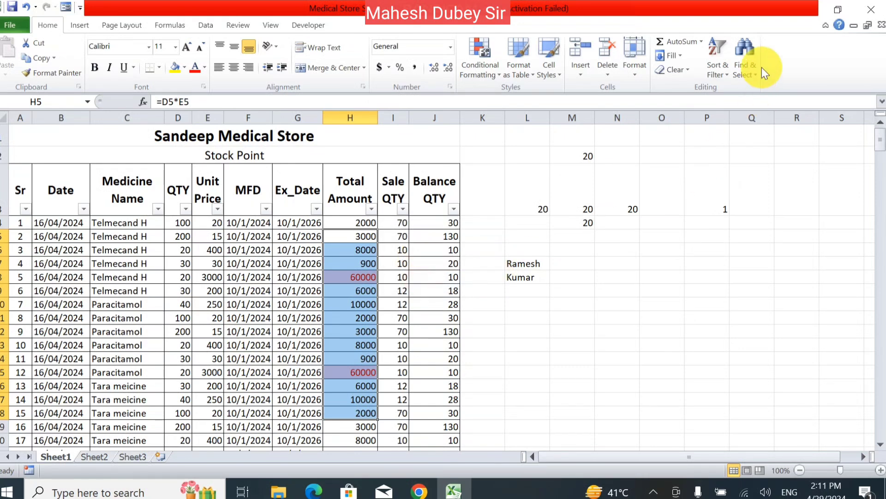
- Use Select Objects on M4:P8, then show the Selection and Visibility pane
left_click(745, 70)
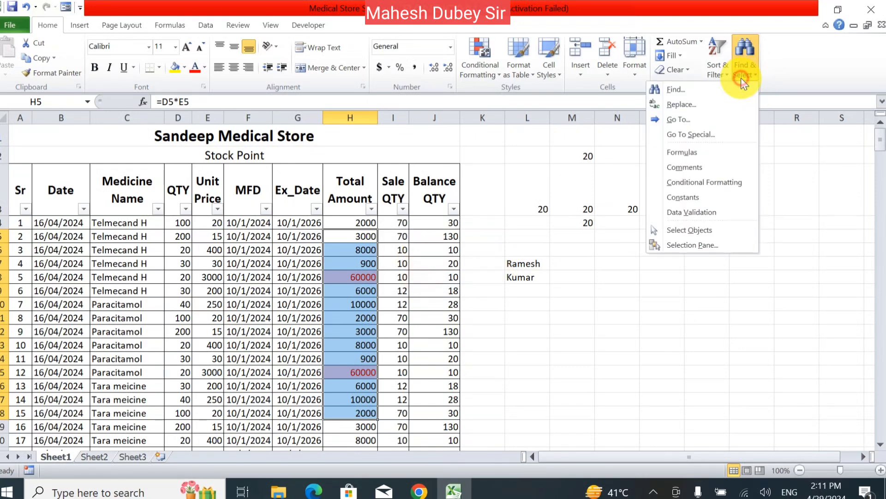
left_click(711, 232)
left_click_drag(560, 220, 711, 277)
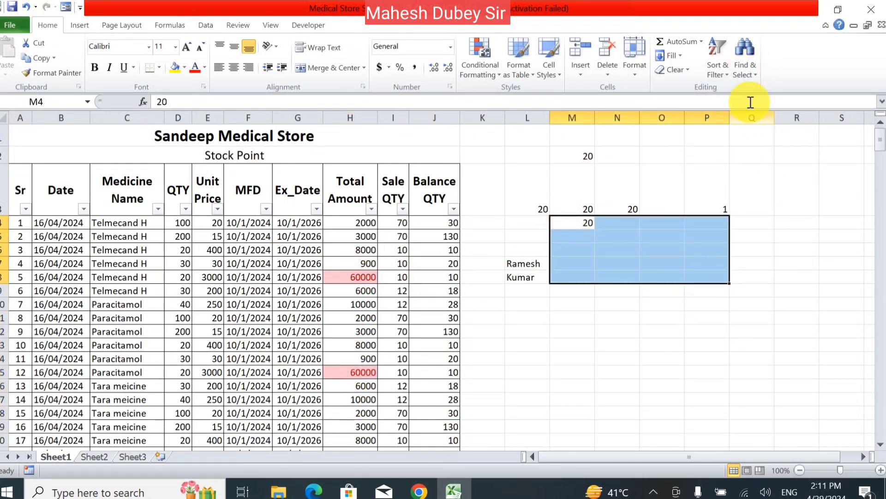
left_click(745, 73)
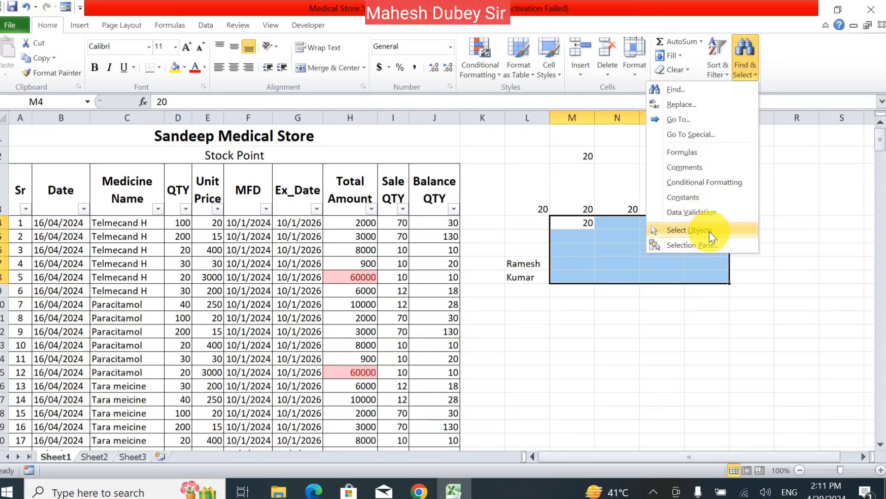
left_click(707, 244)
- Select K3:P10, close the Selection and Visibility pane, and select cell P5
left_click(588, 246)
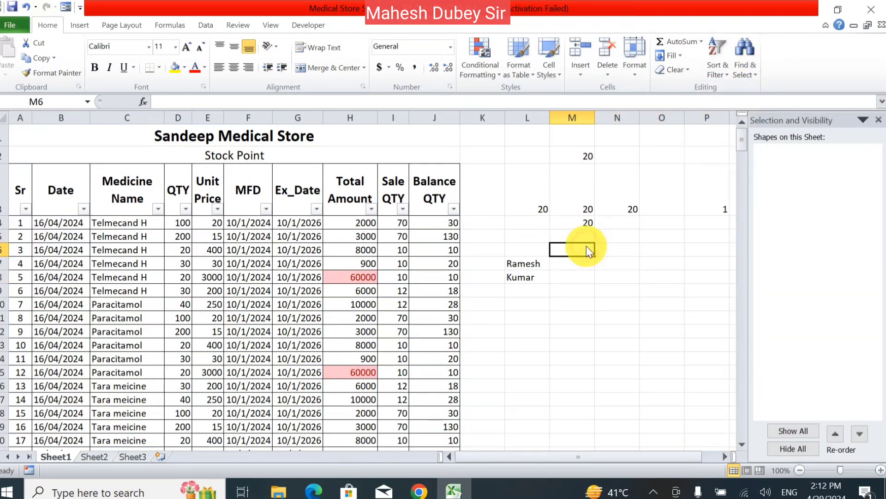
left_click_drag(489, 194, 721, 297)
left_click(879, 119)
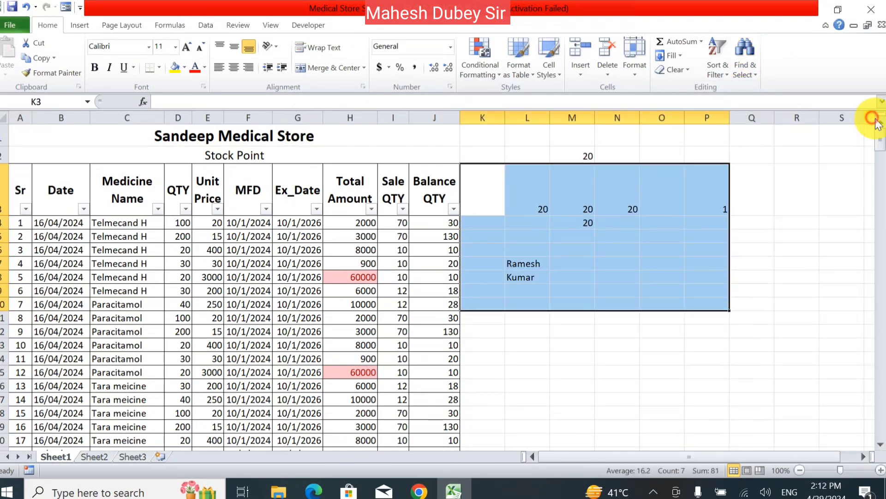
left_click(707, 235)
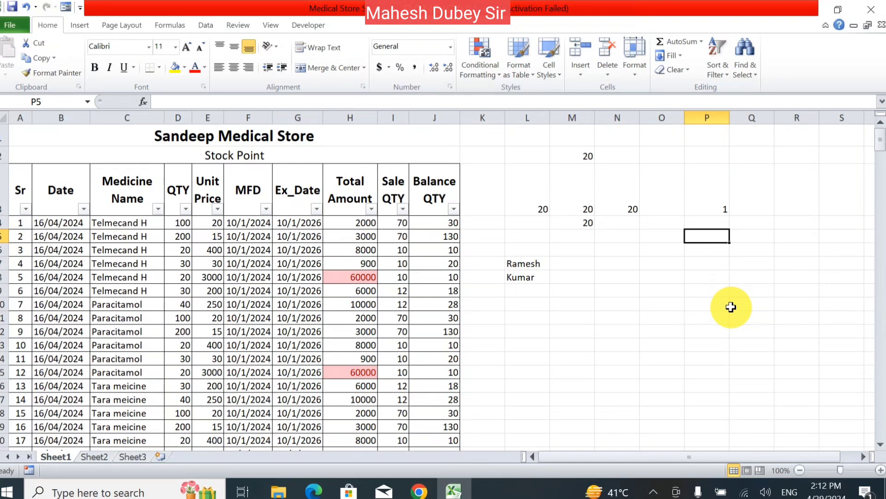